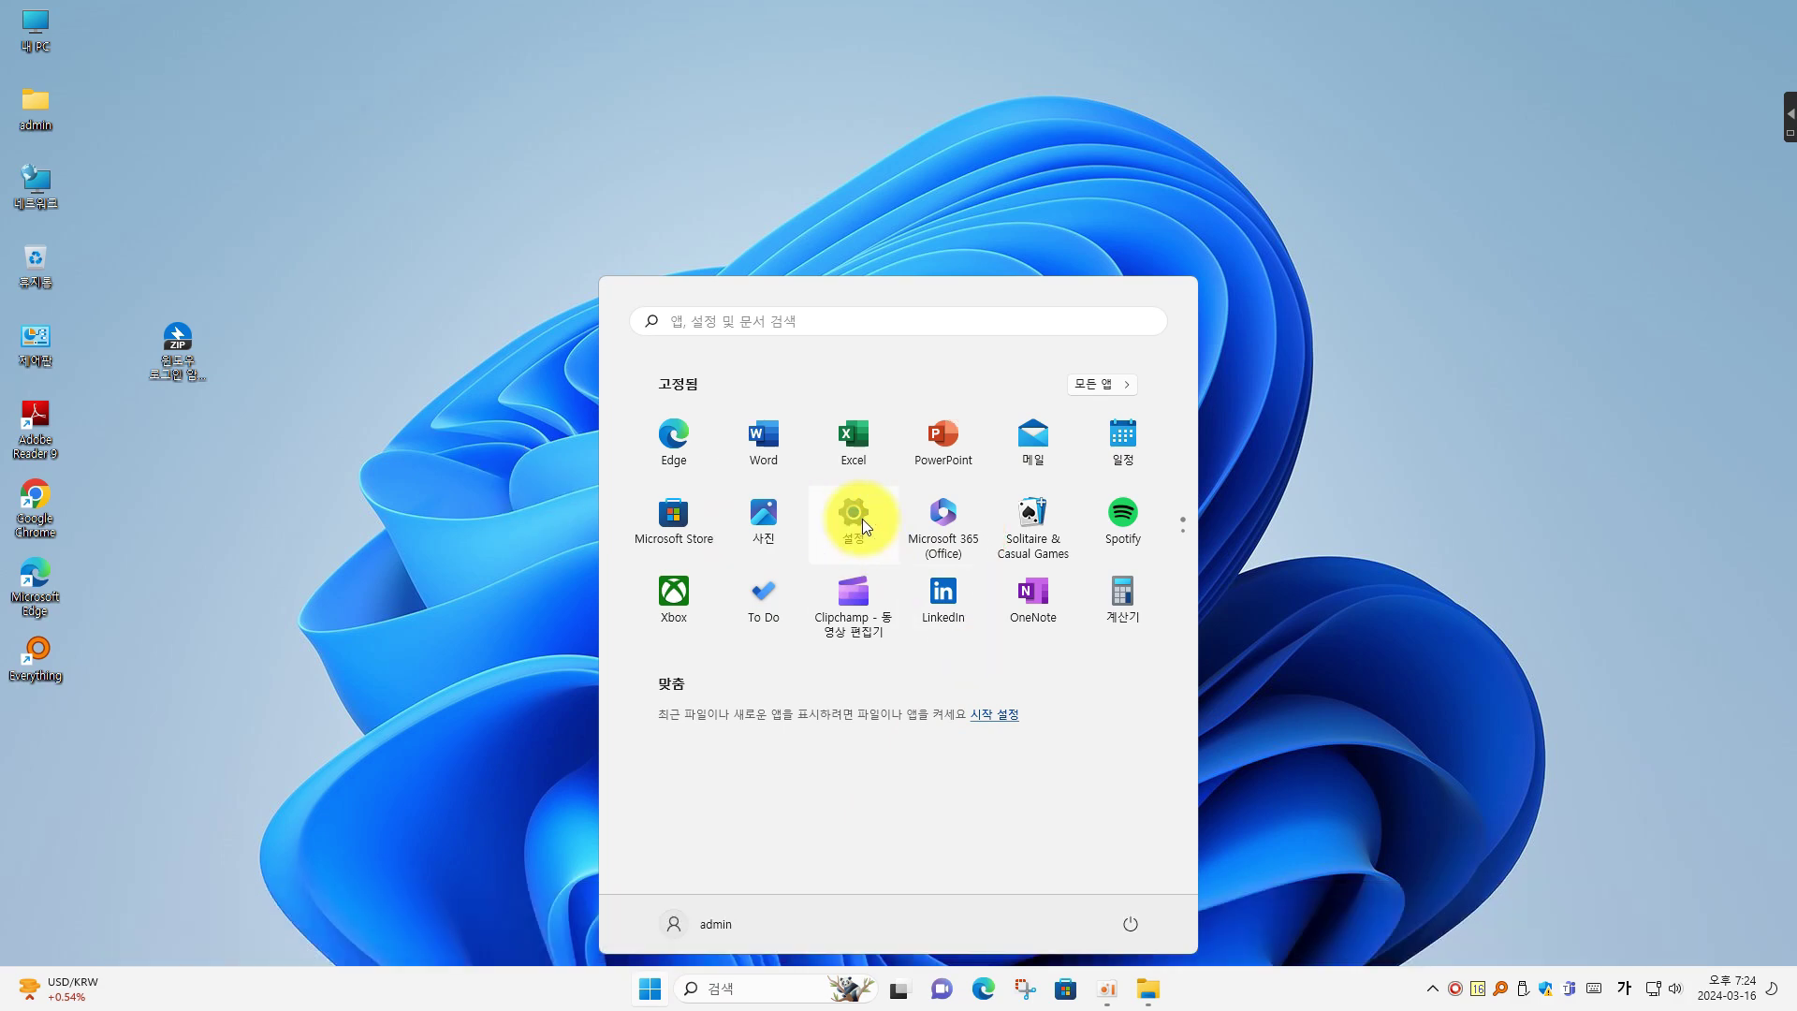
Open Windows Settings with the Win+I shortcut
key(super+i)
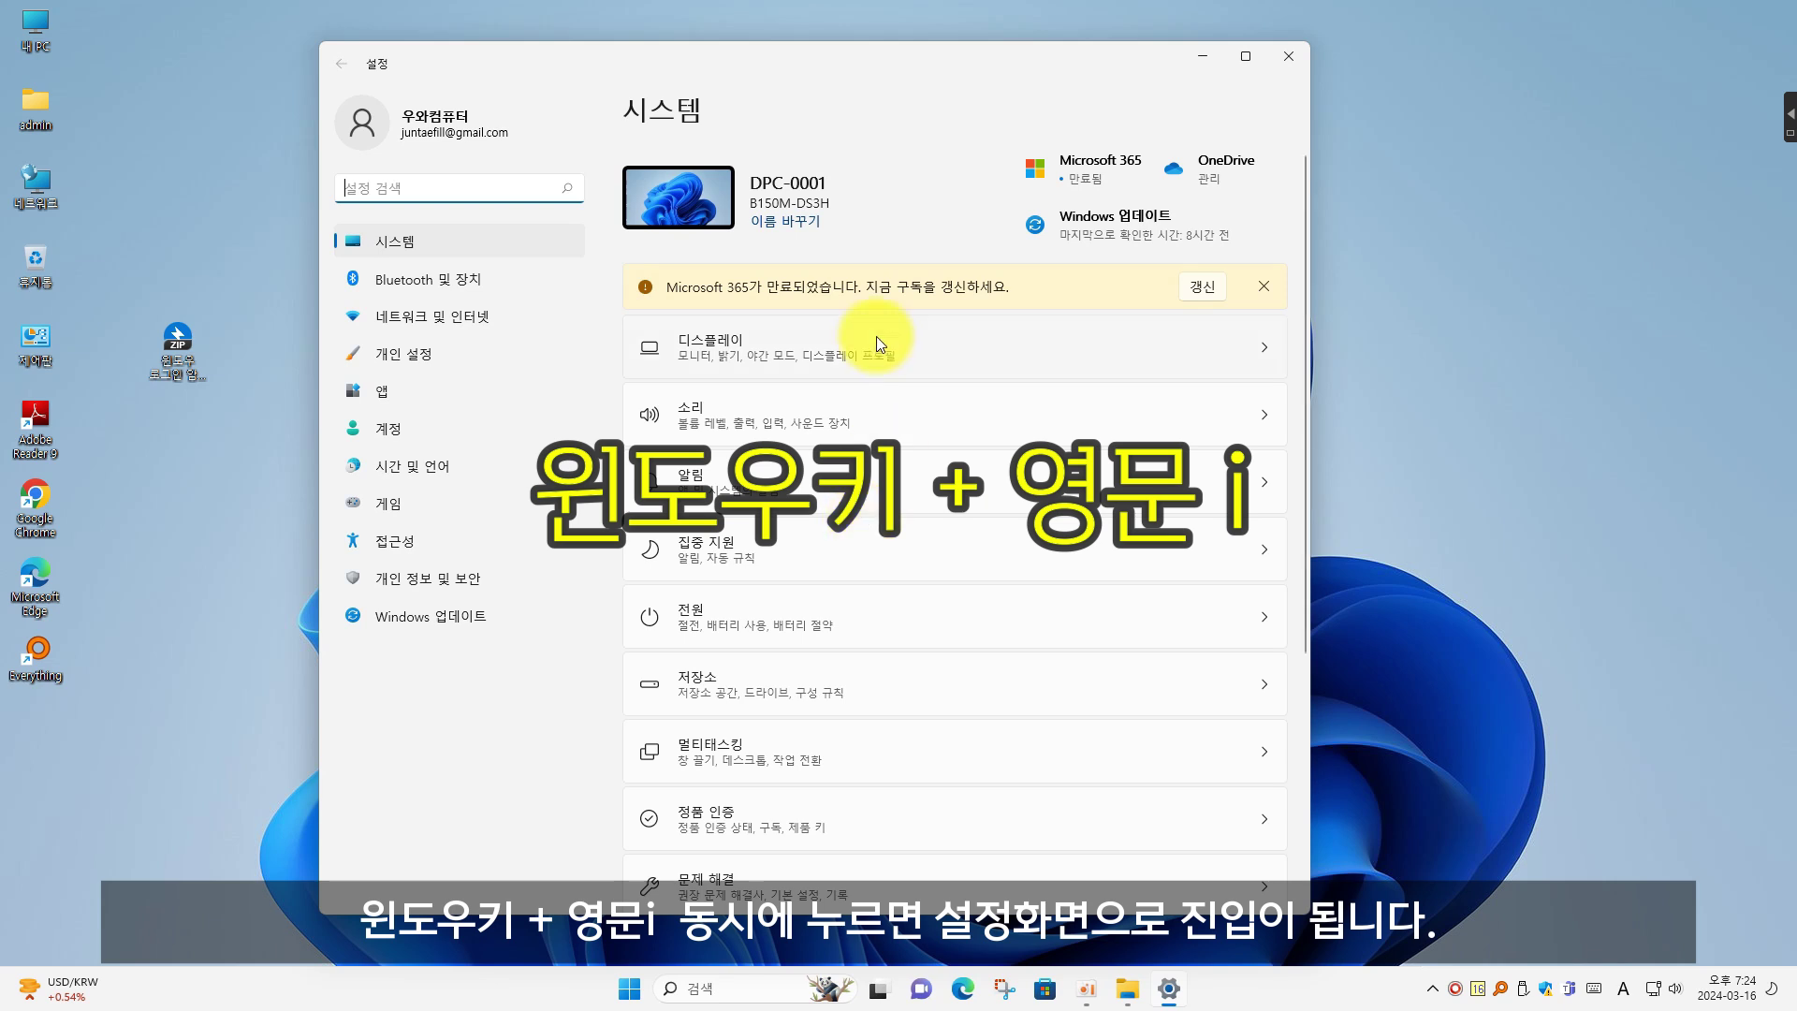
Go to Accounts > Sign-in options and expand the Password entry
click(384, 431)
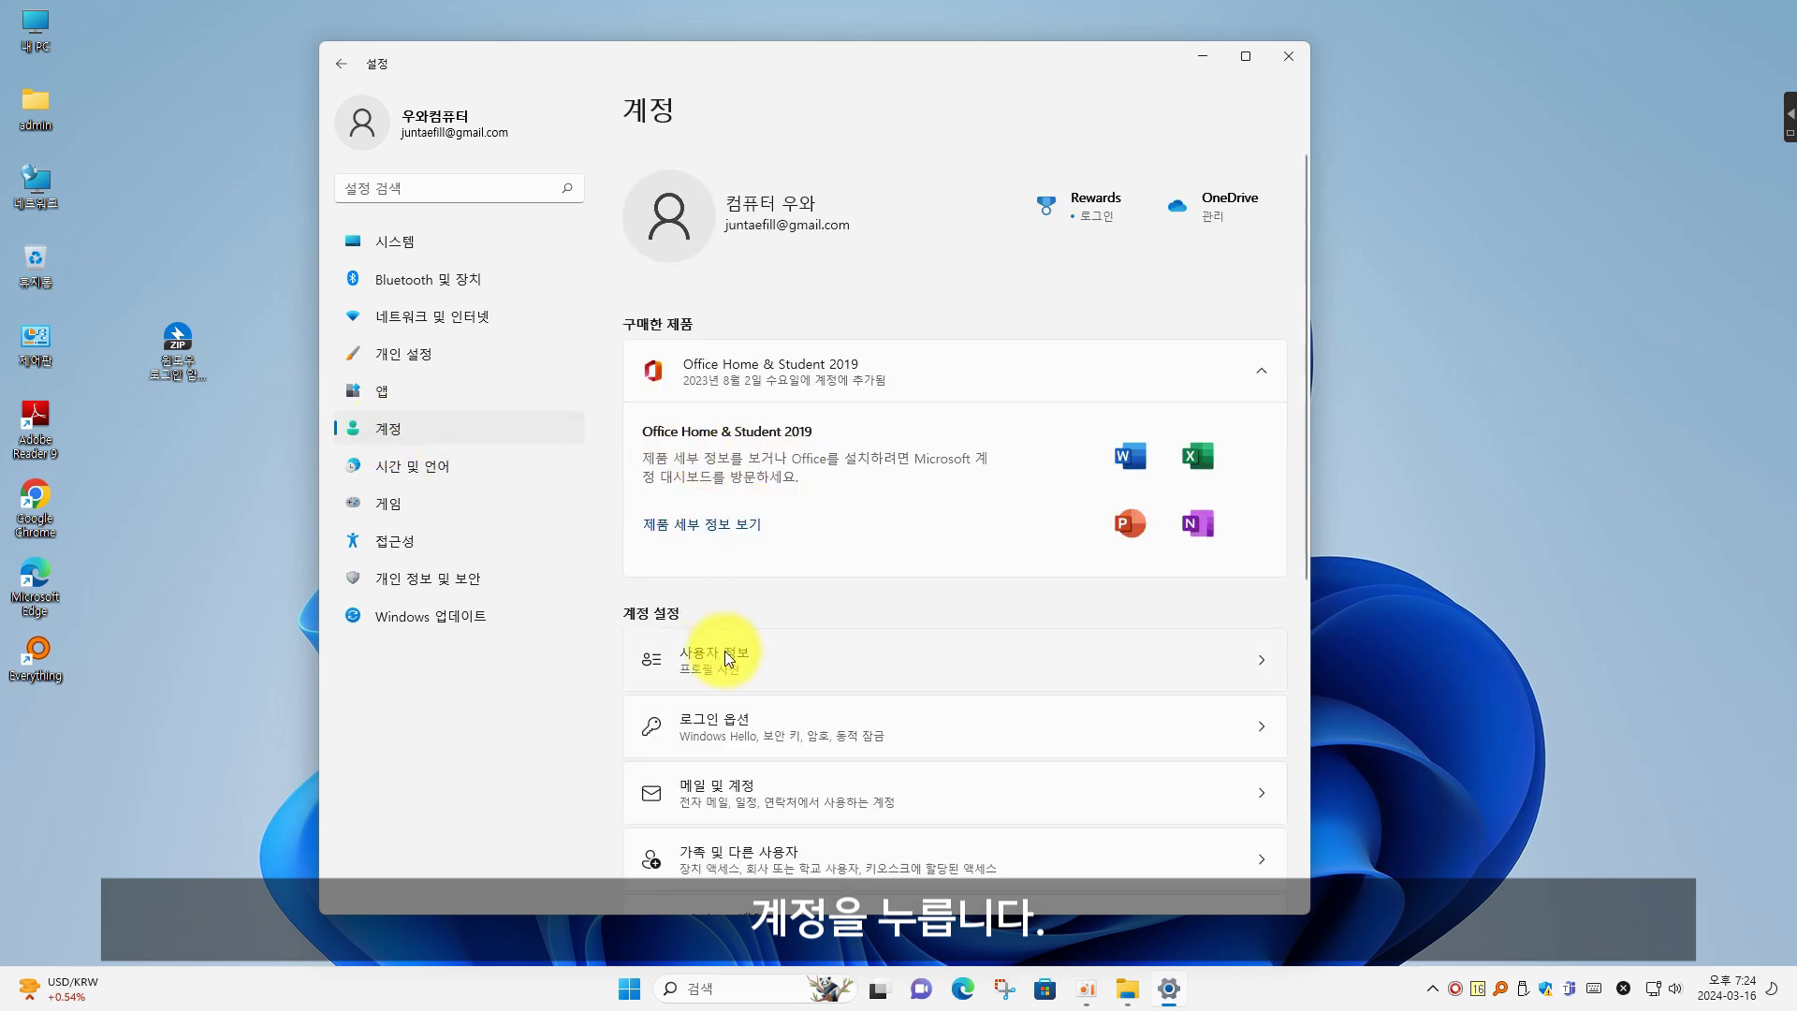
scroll(790, 739, down, 3)
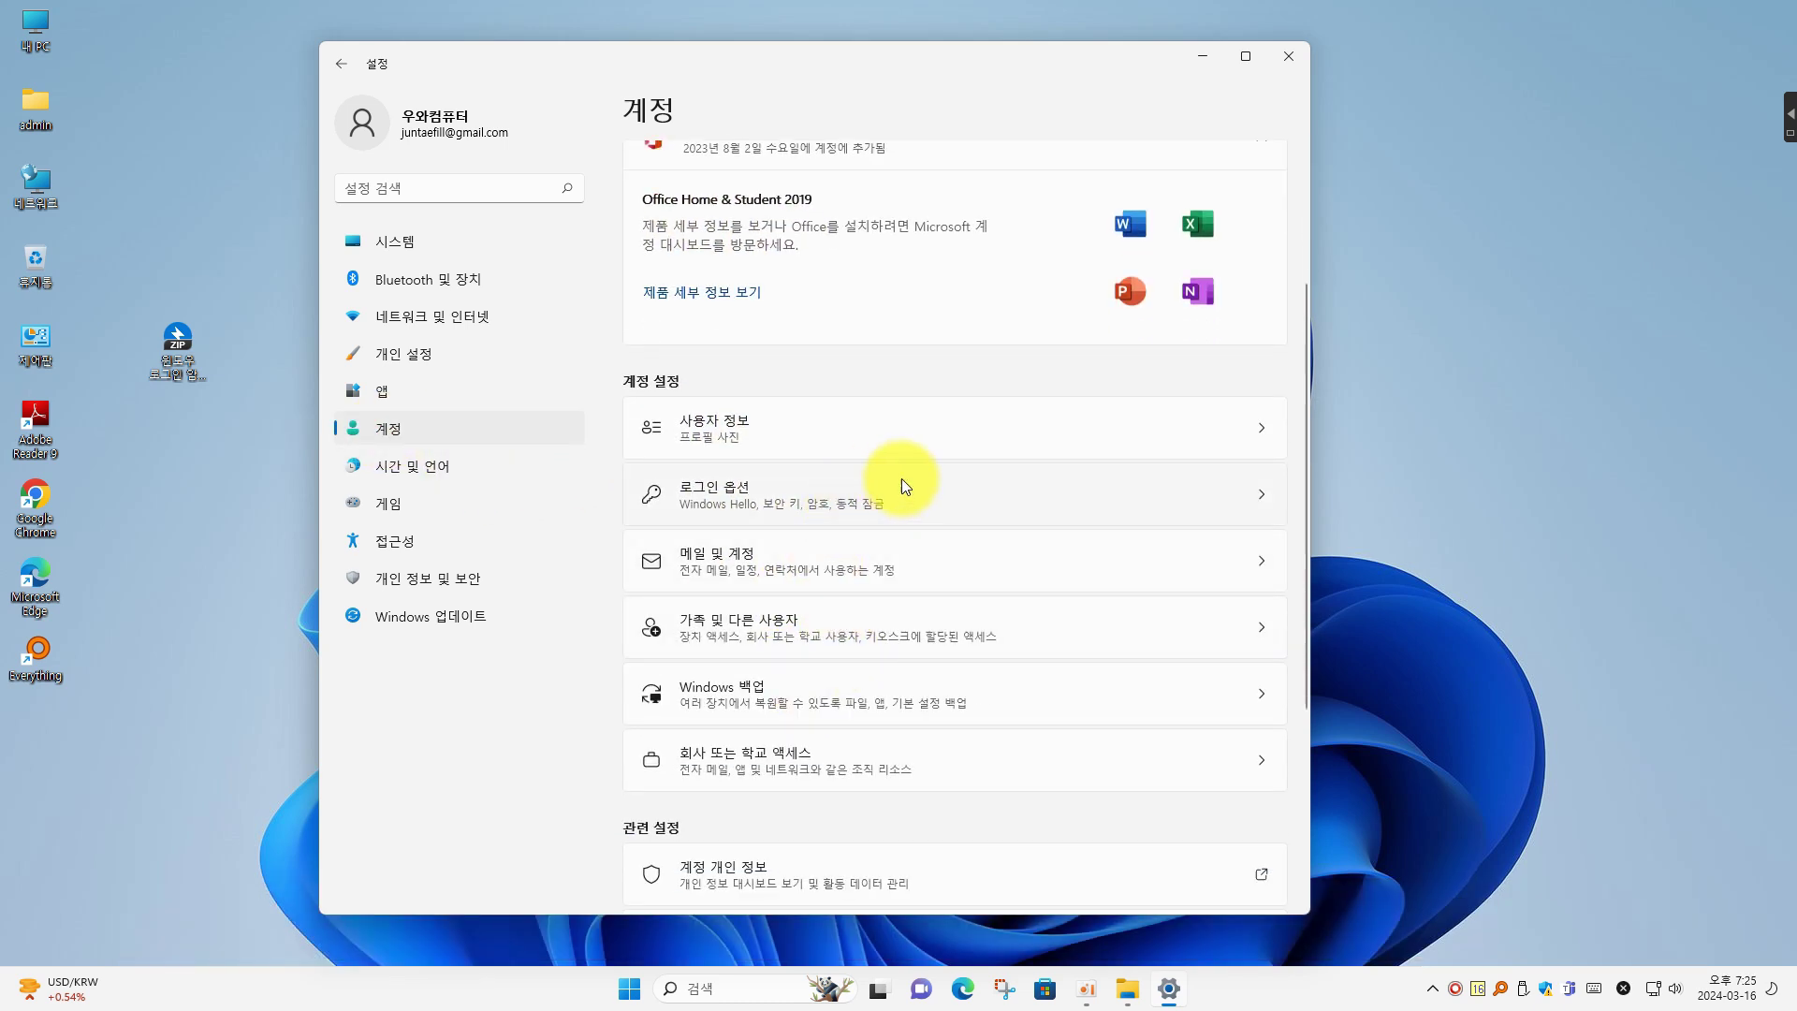
click(918, 492)
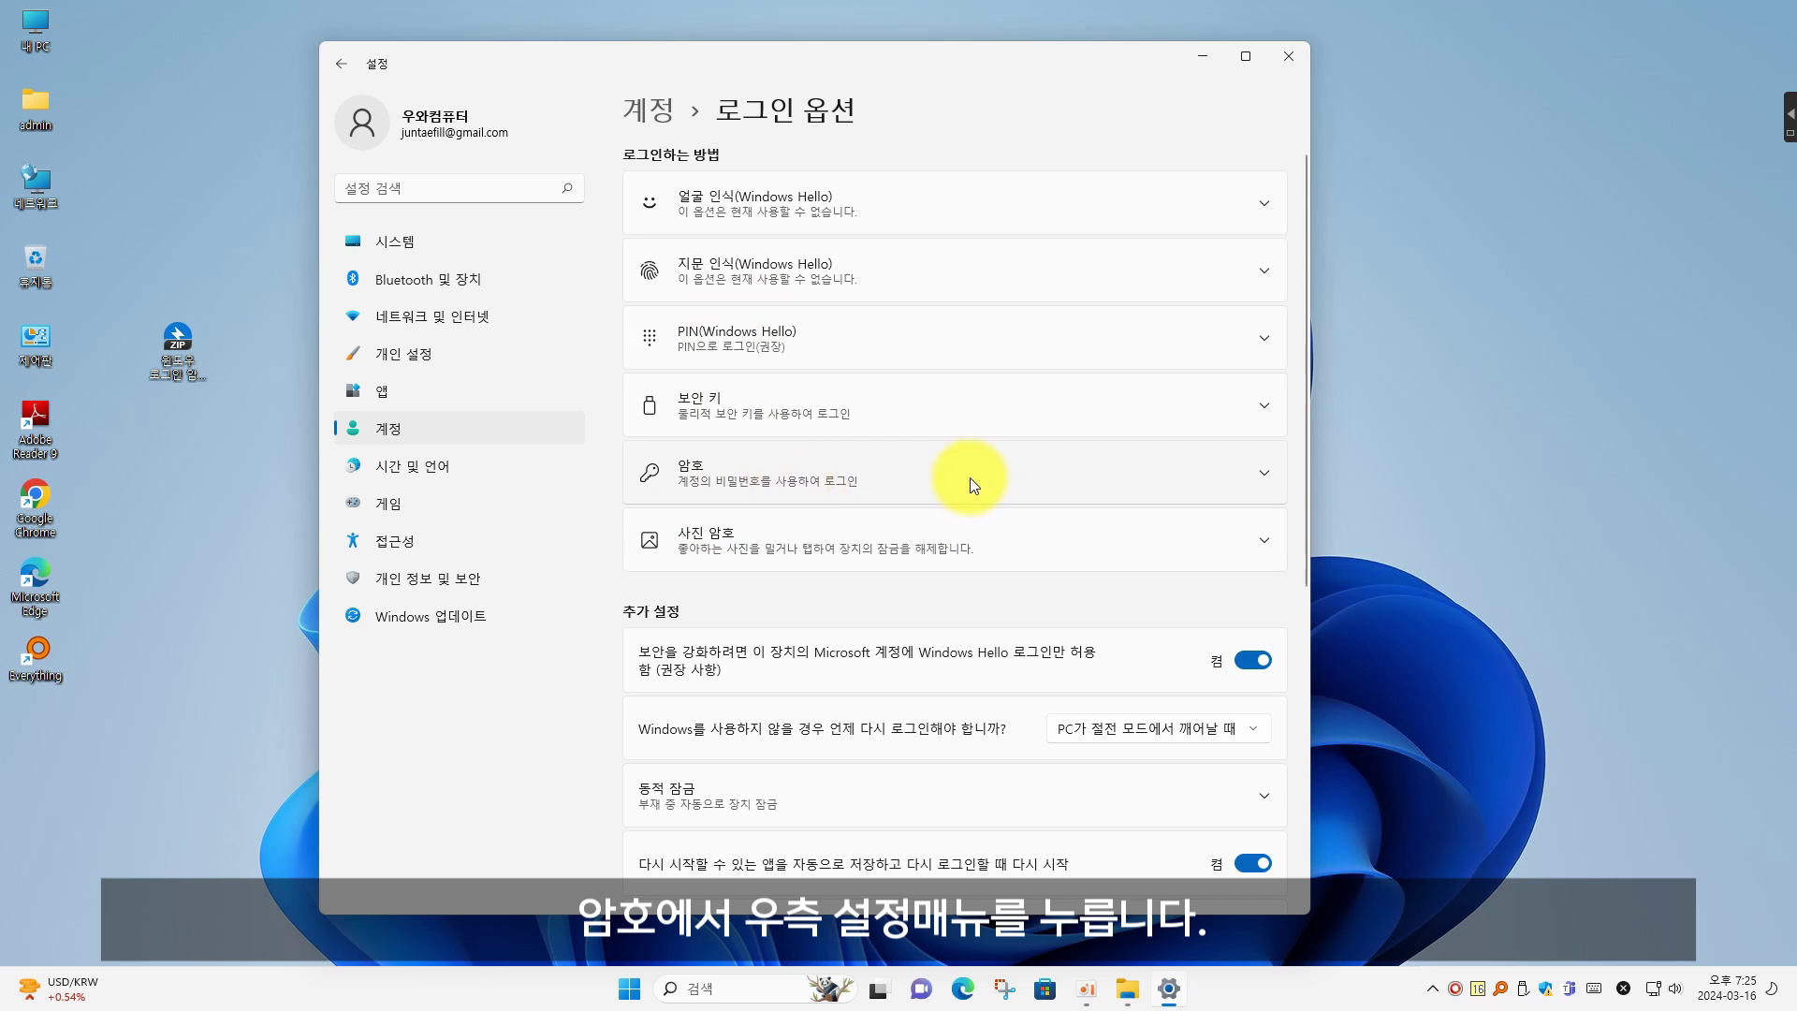
click(1221, 471)
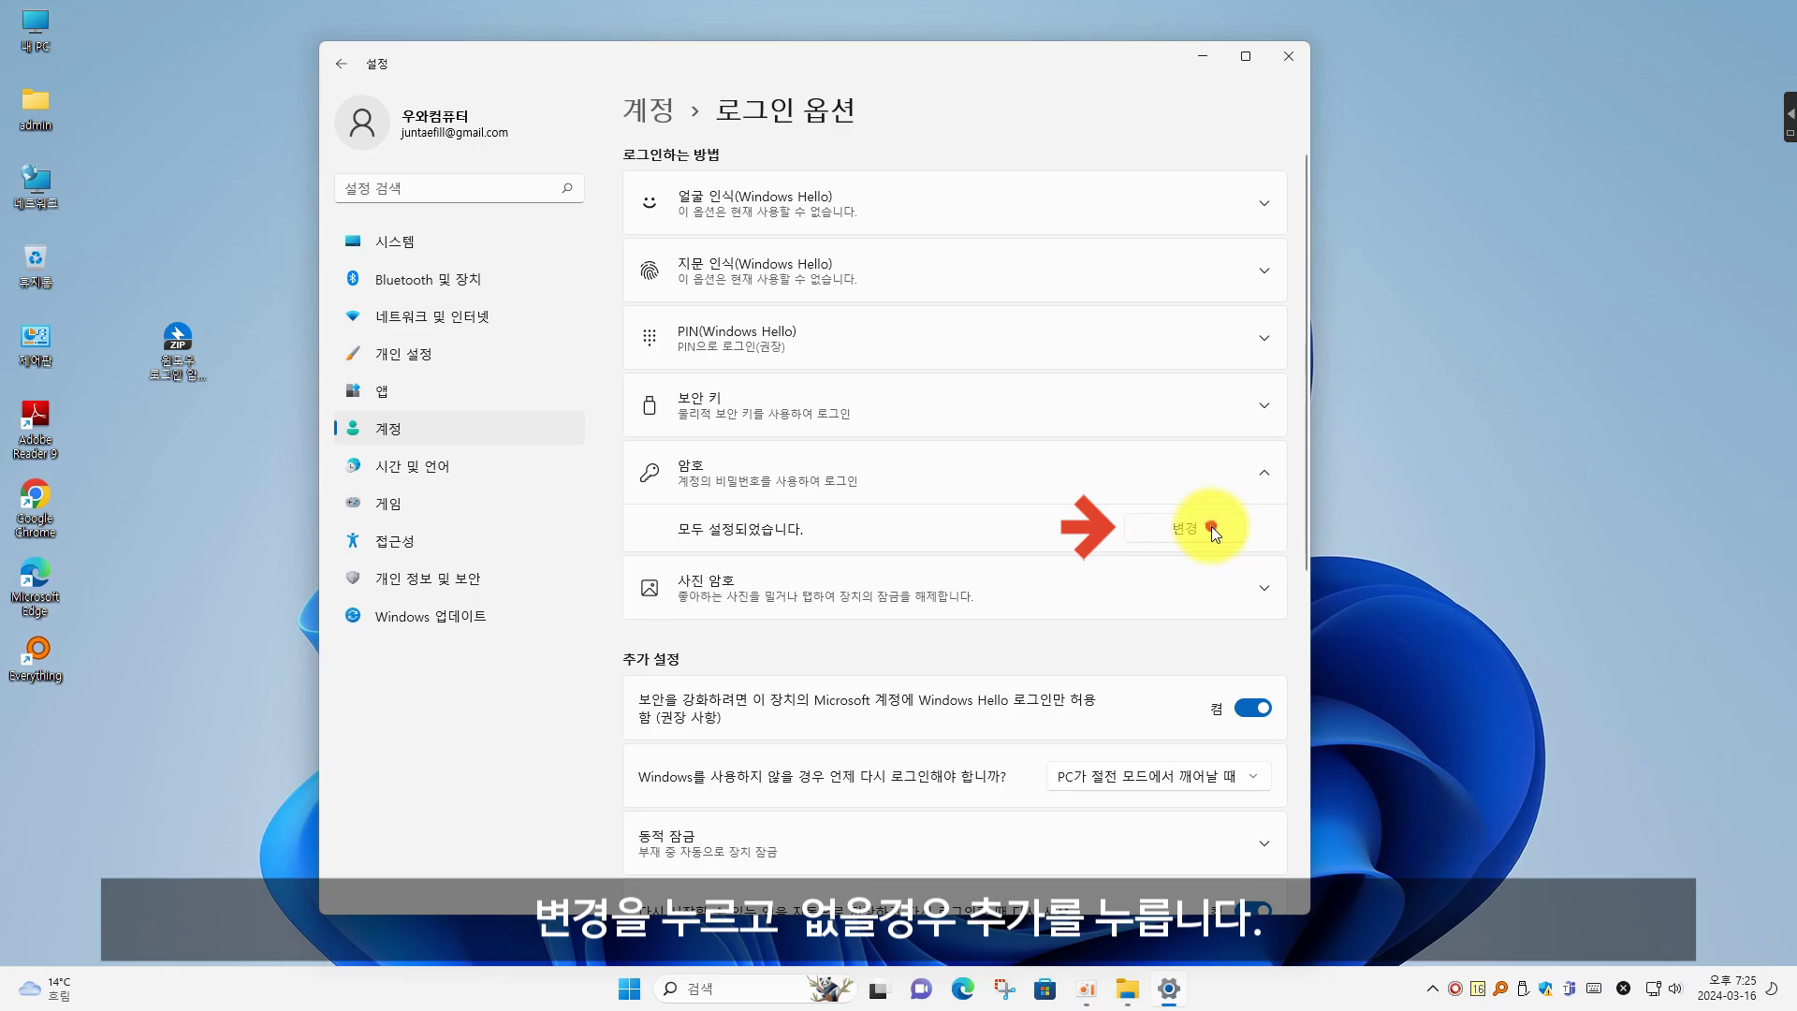
Change the account password: enter the current one, a new four-character password and hint 'PW'
click(1211, 526)
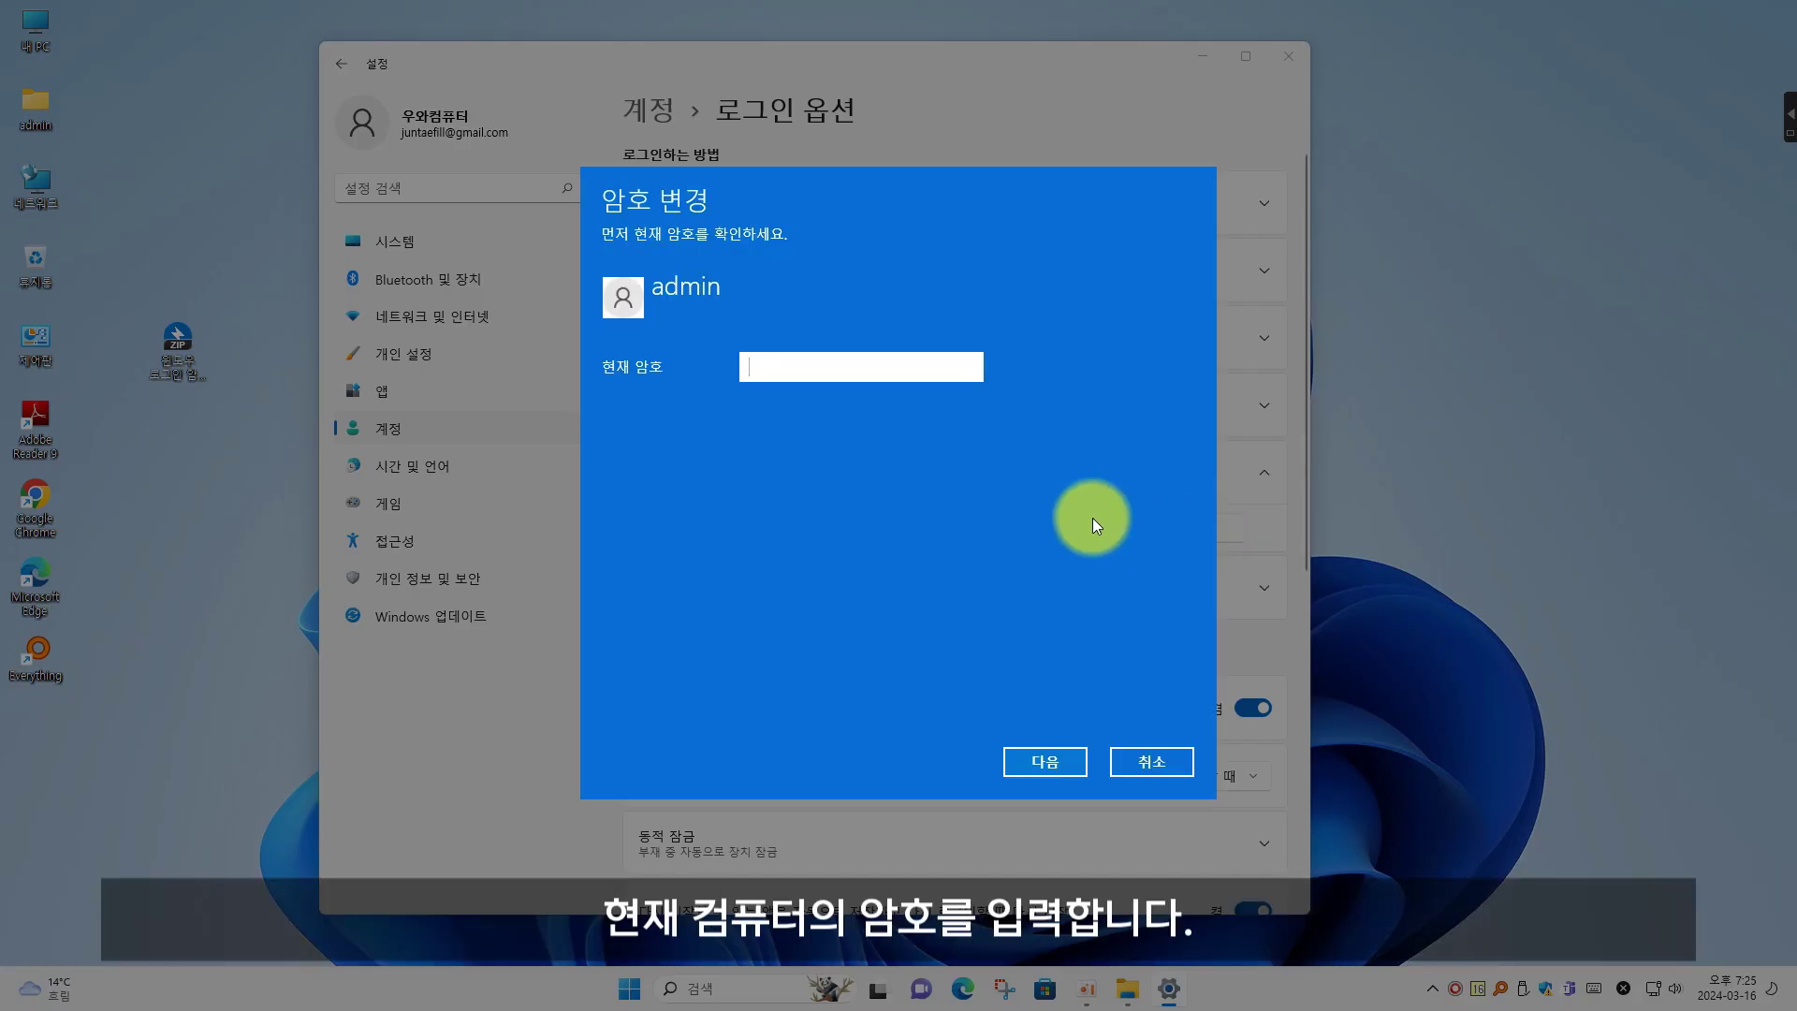
text(*****)
key(Return)
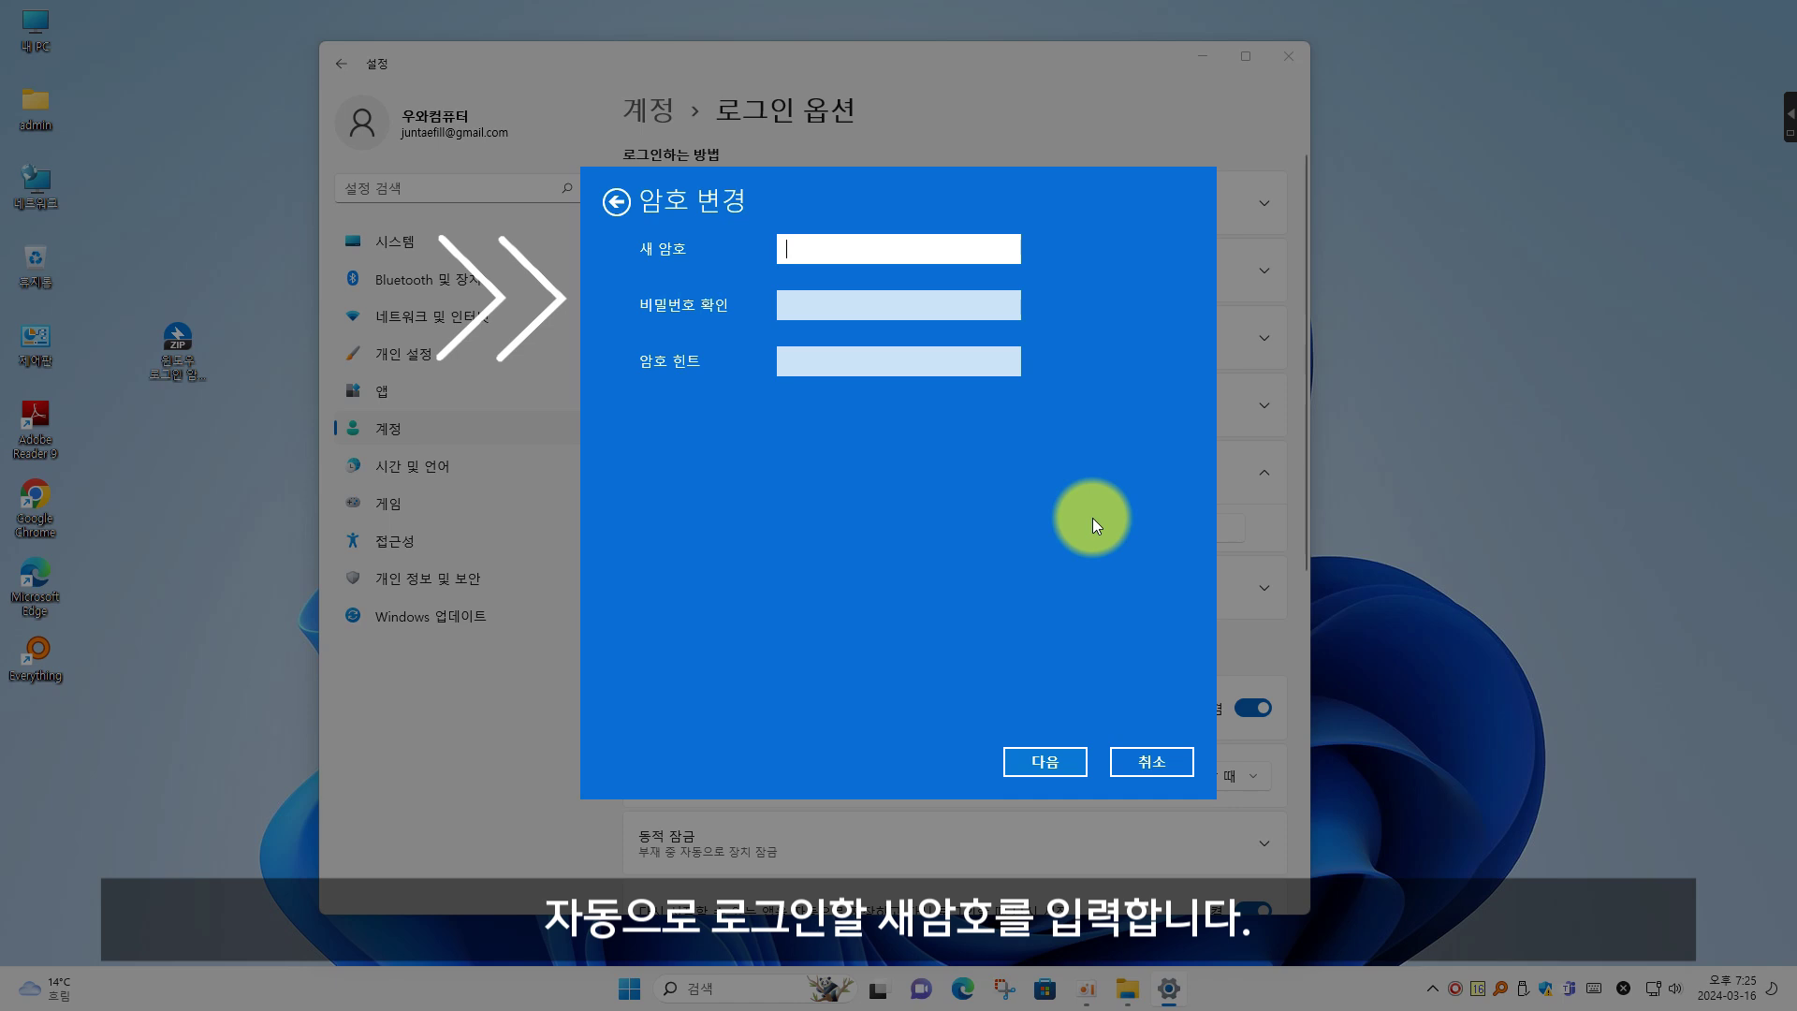
text(****)
key(Tab)
text(****)
click(865, 360)
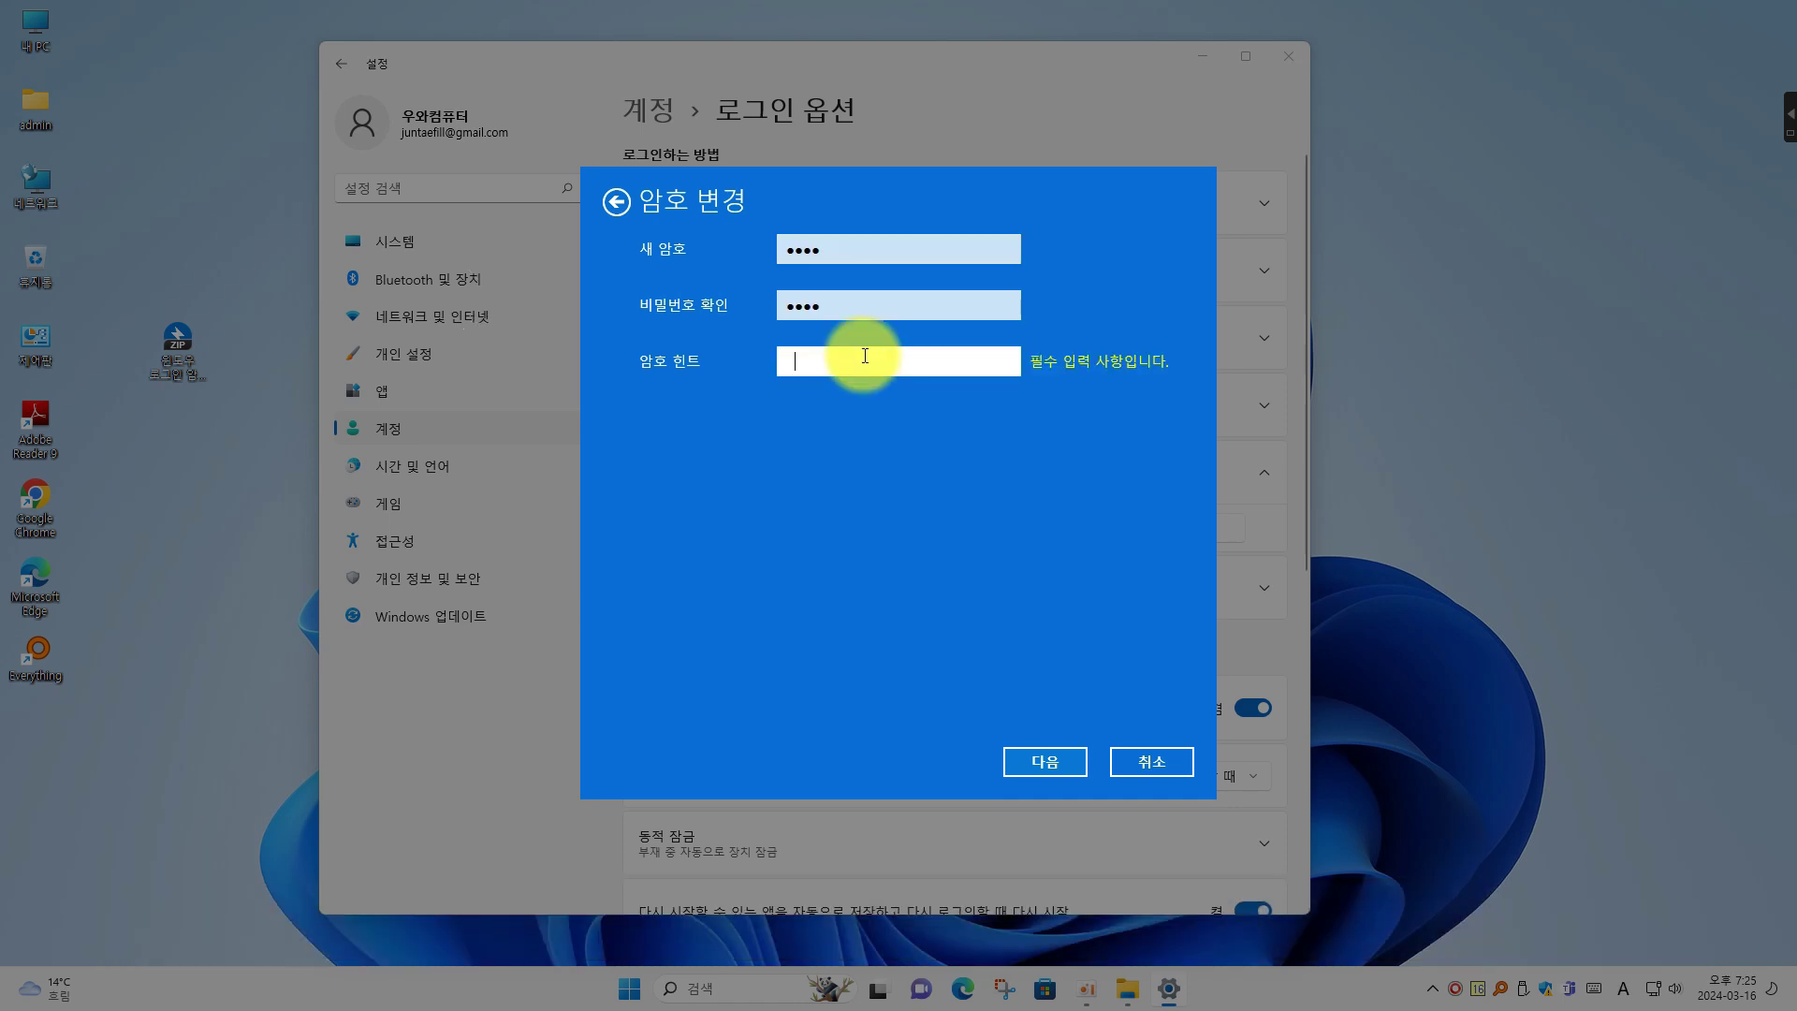
text(PW)
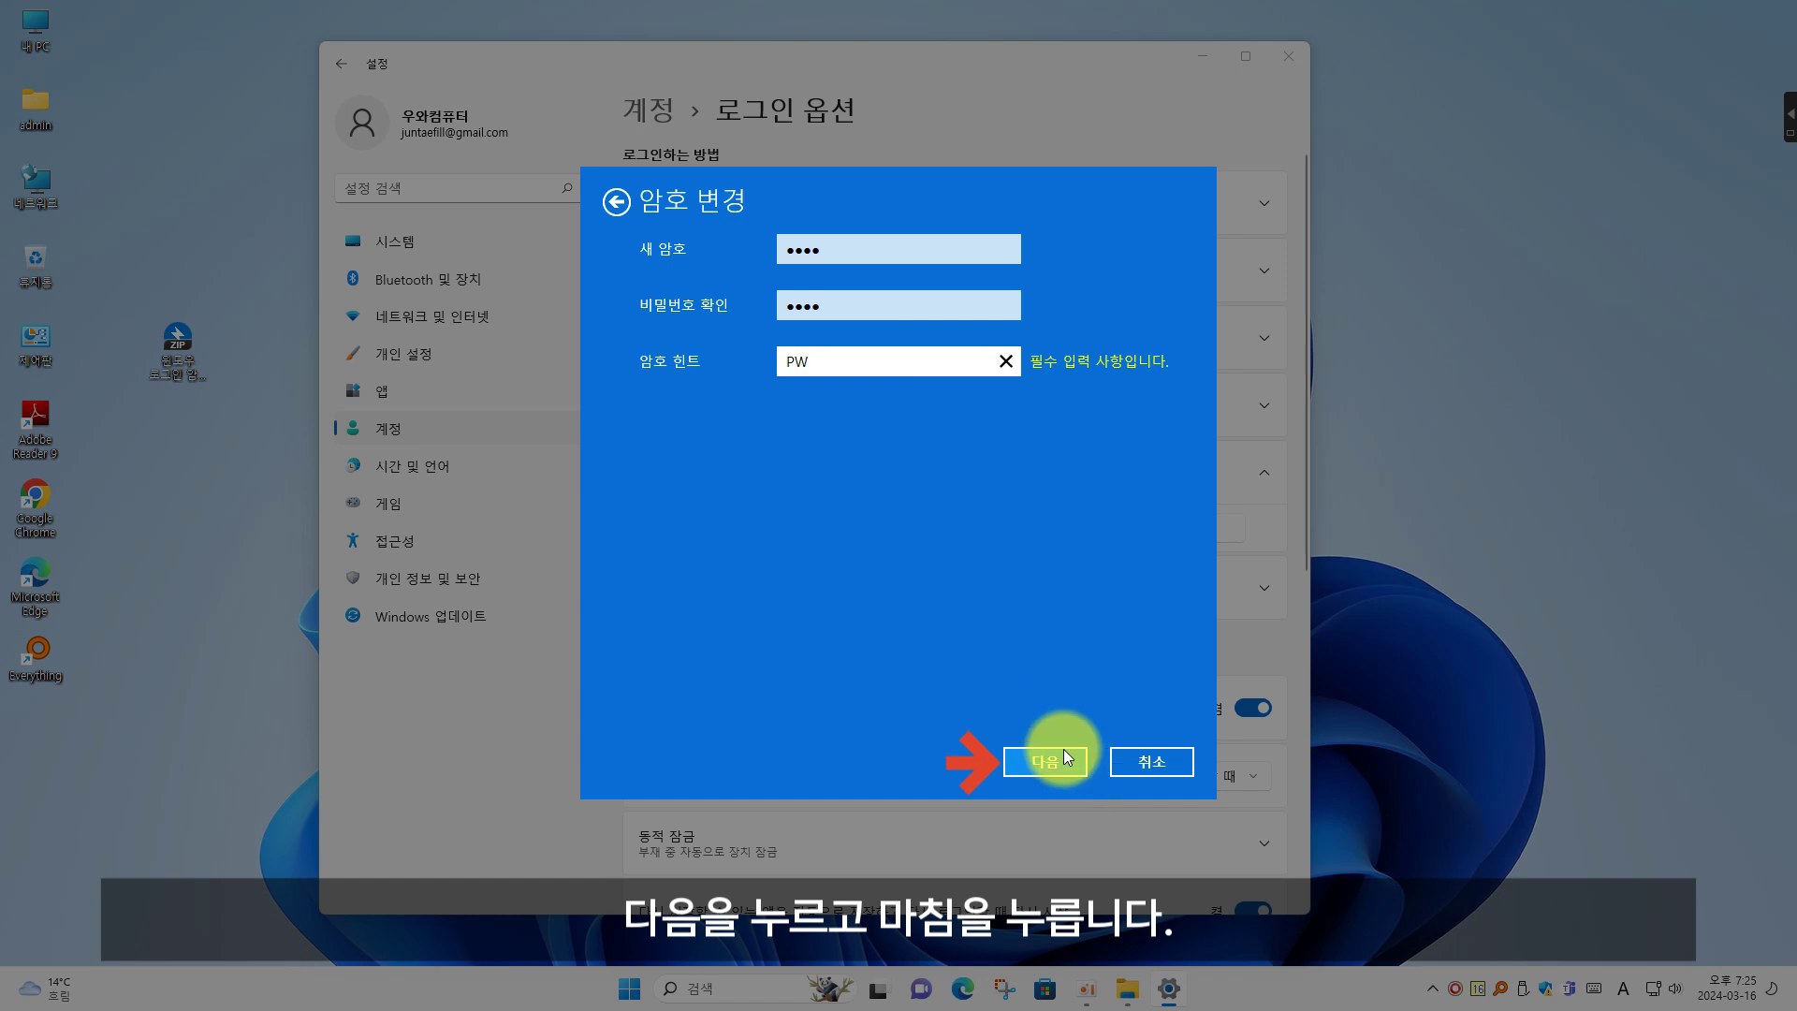
click(1060, 762)
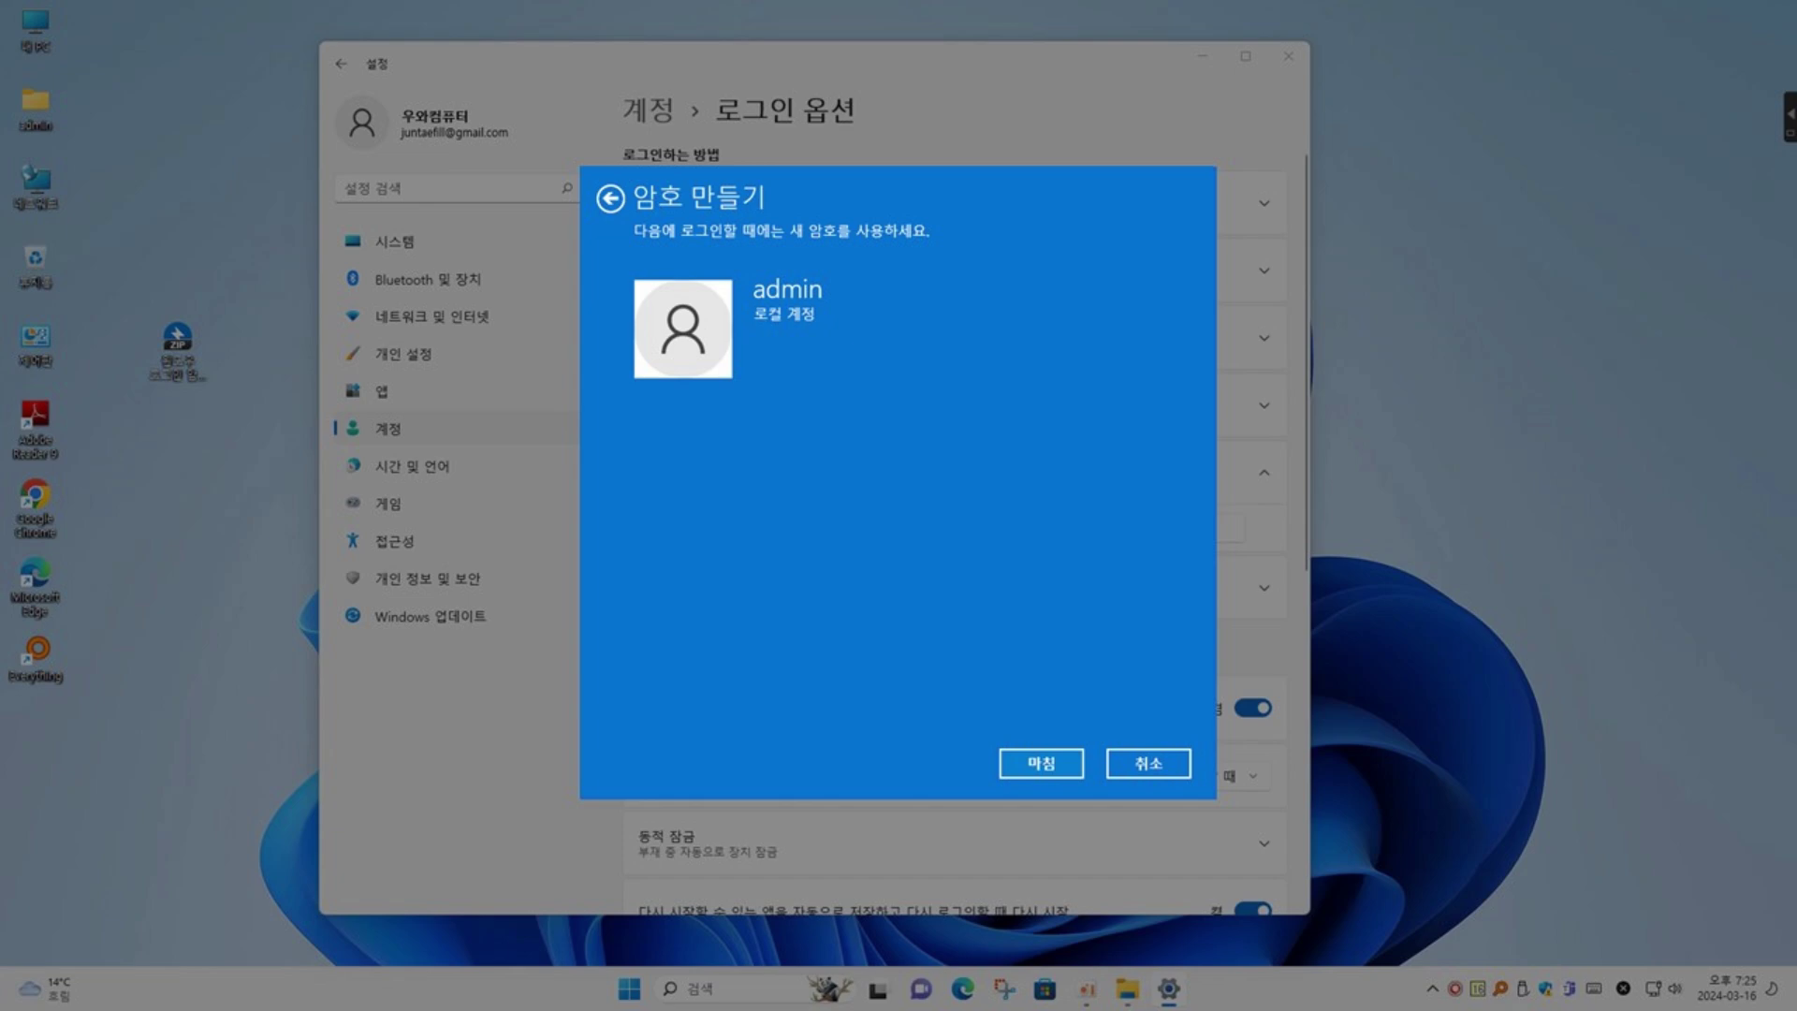
click(1041, 763)
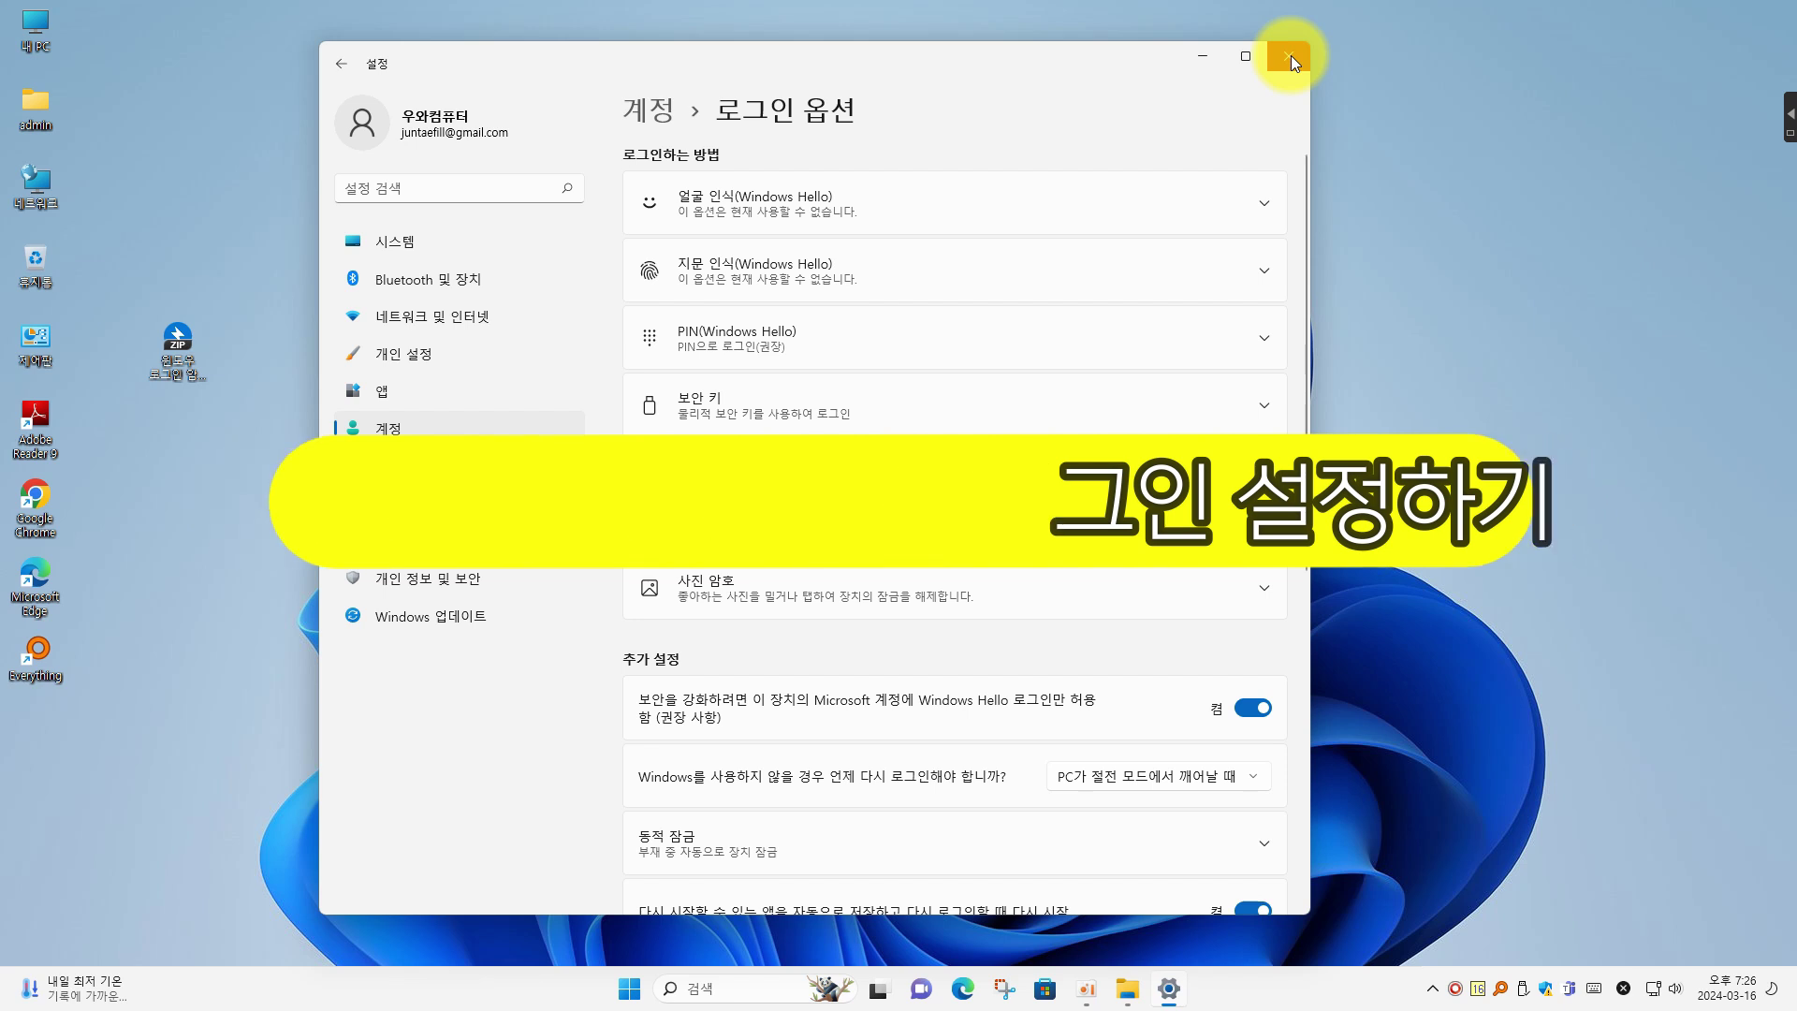
Close Settings and run netplwiz from the Run dialog to open User Accounts
click(1290, 56)
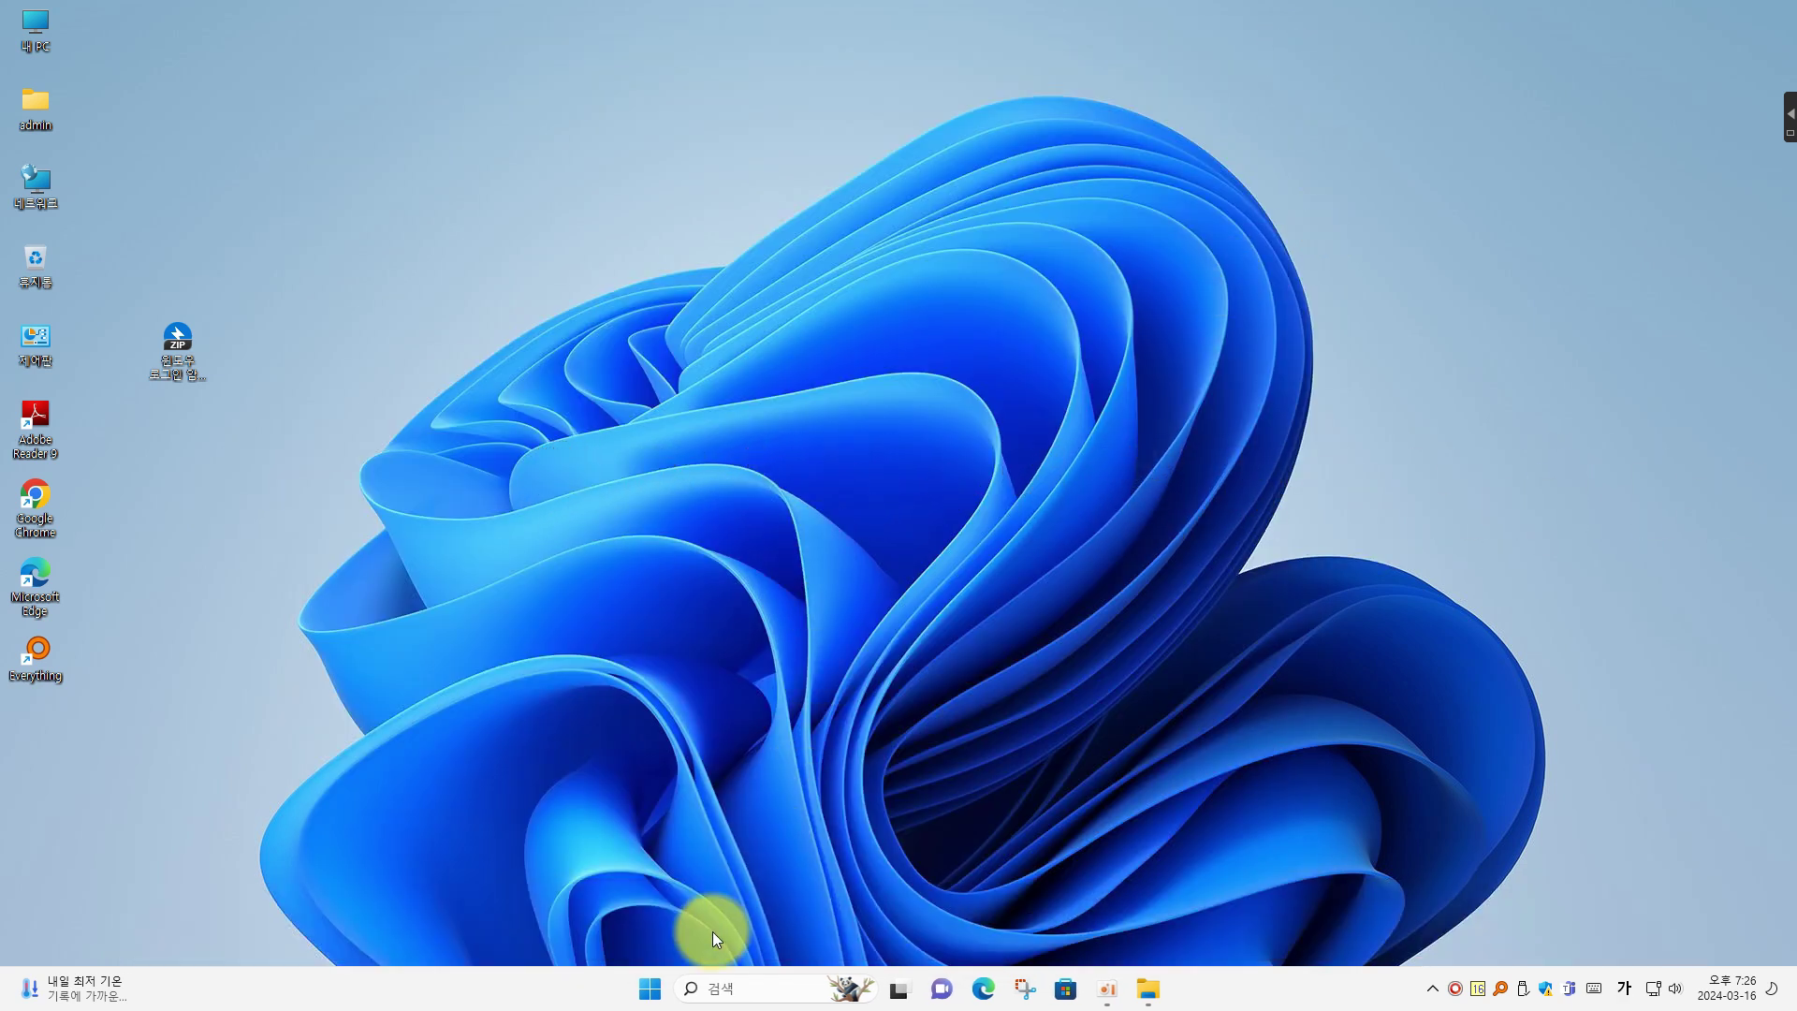
right_click(650, 988)
click(661, 879)
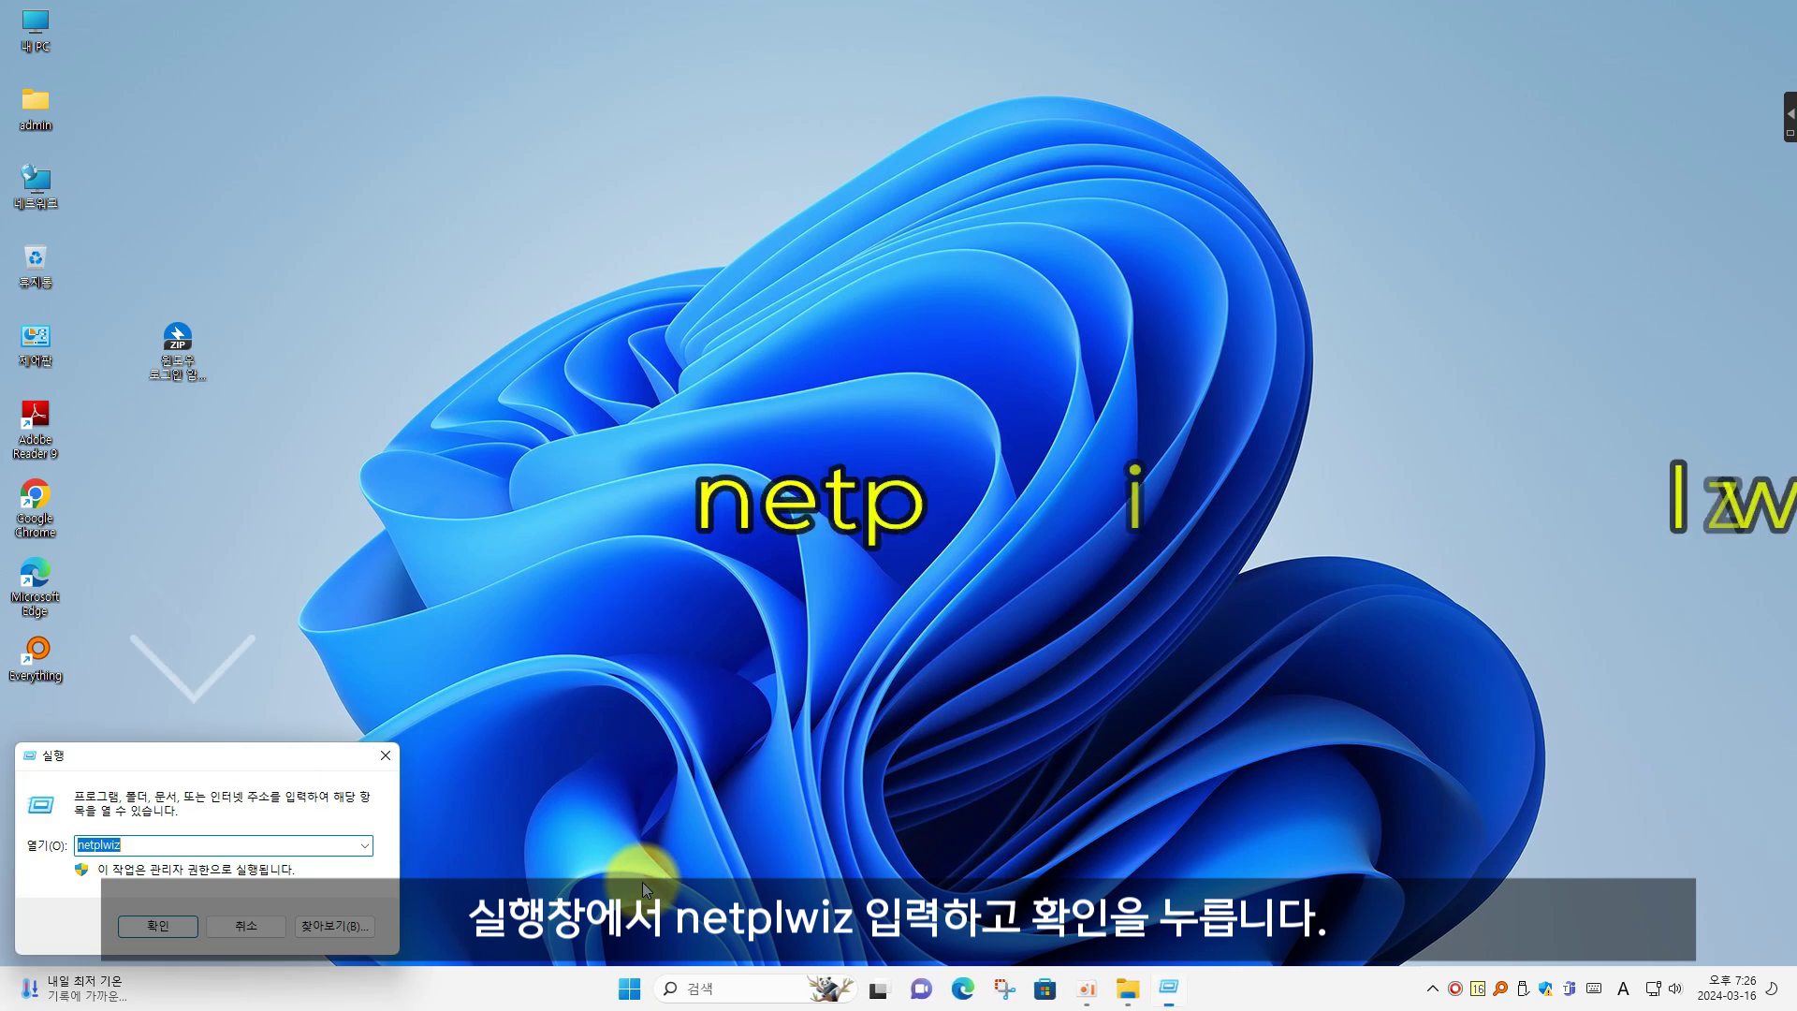
text(N)
key(BackSpace)
text(nw)
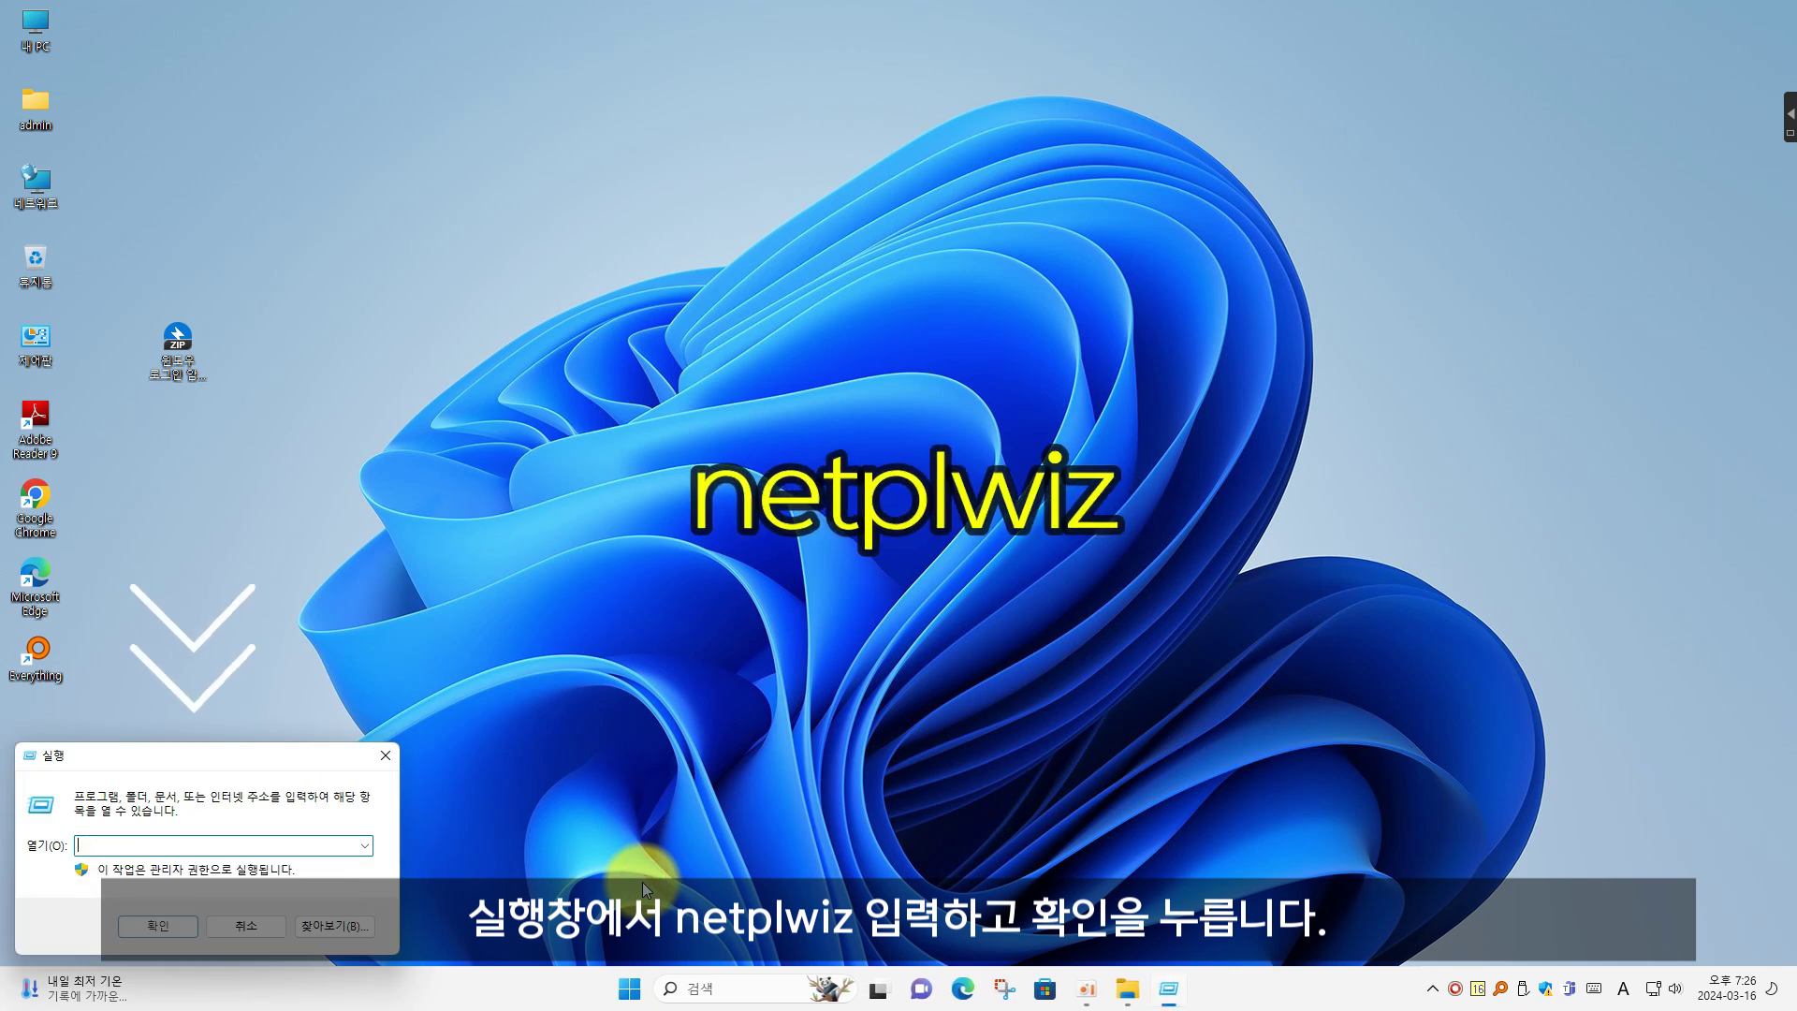
text(tplwiz)
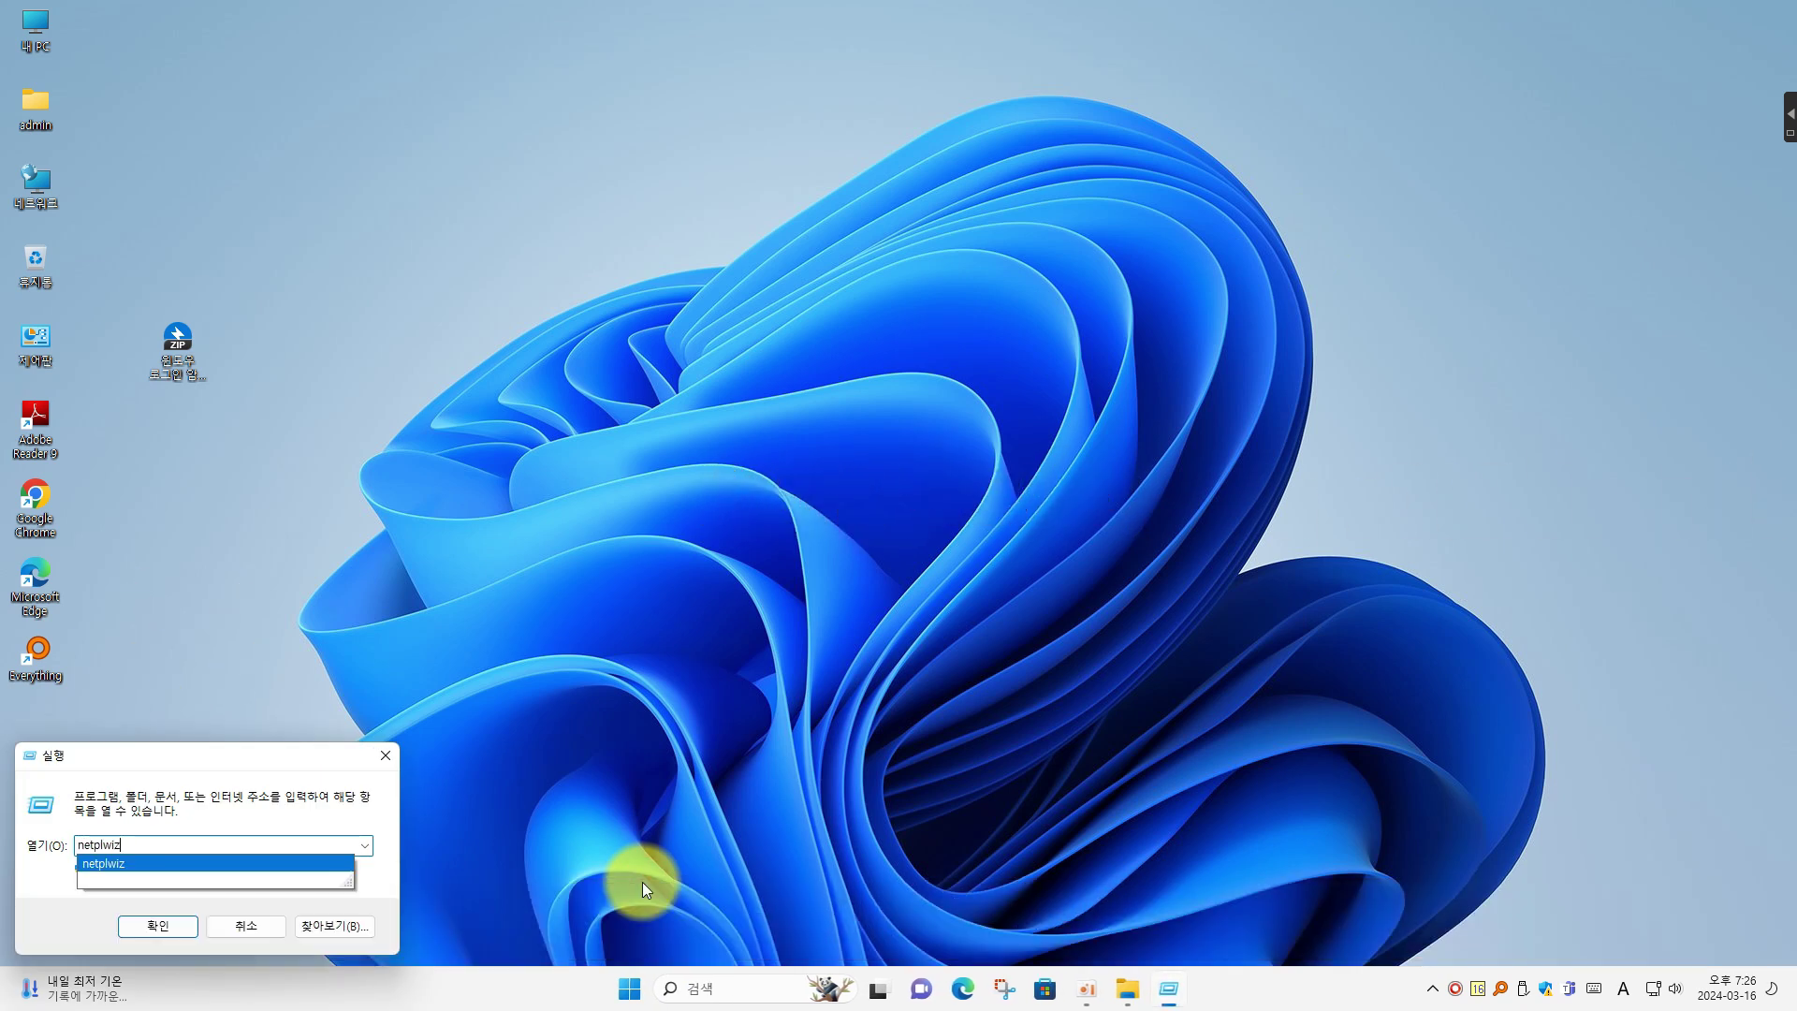
click(152, 926)
mouse_move(416, 238)
mouse_down()
mouse_move(615, 295)
mouse_move(913, 438)
mouse_up()
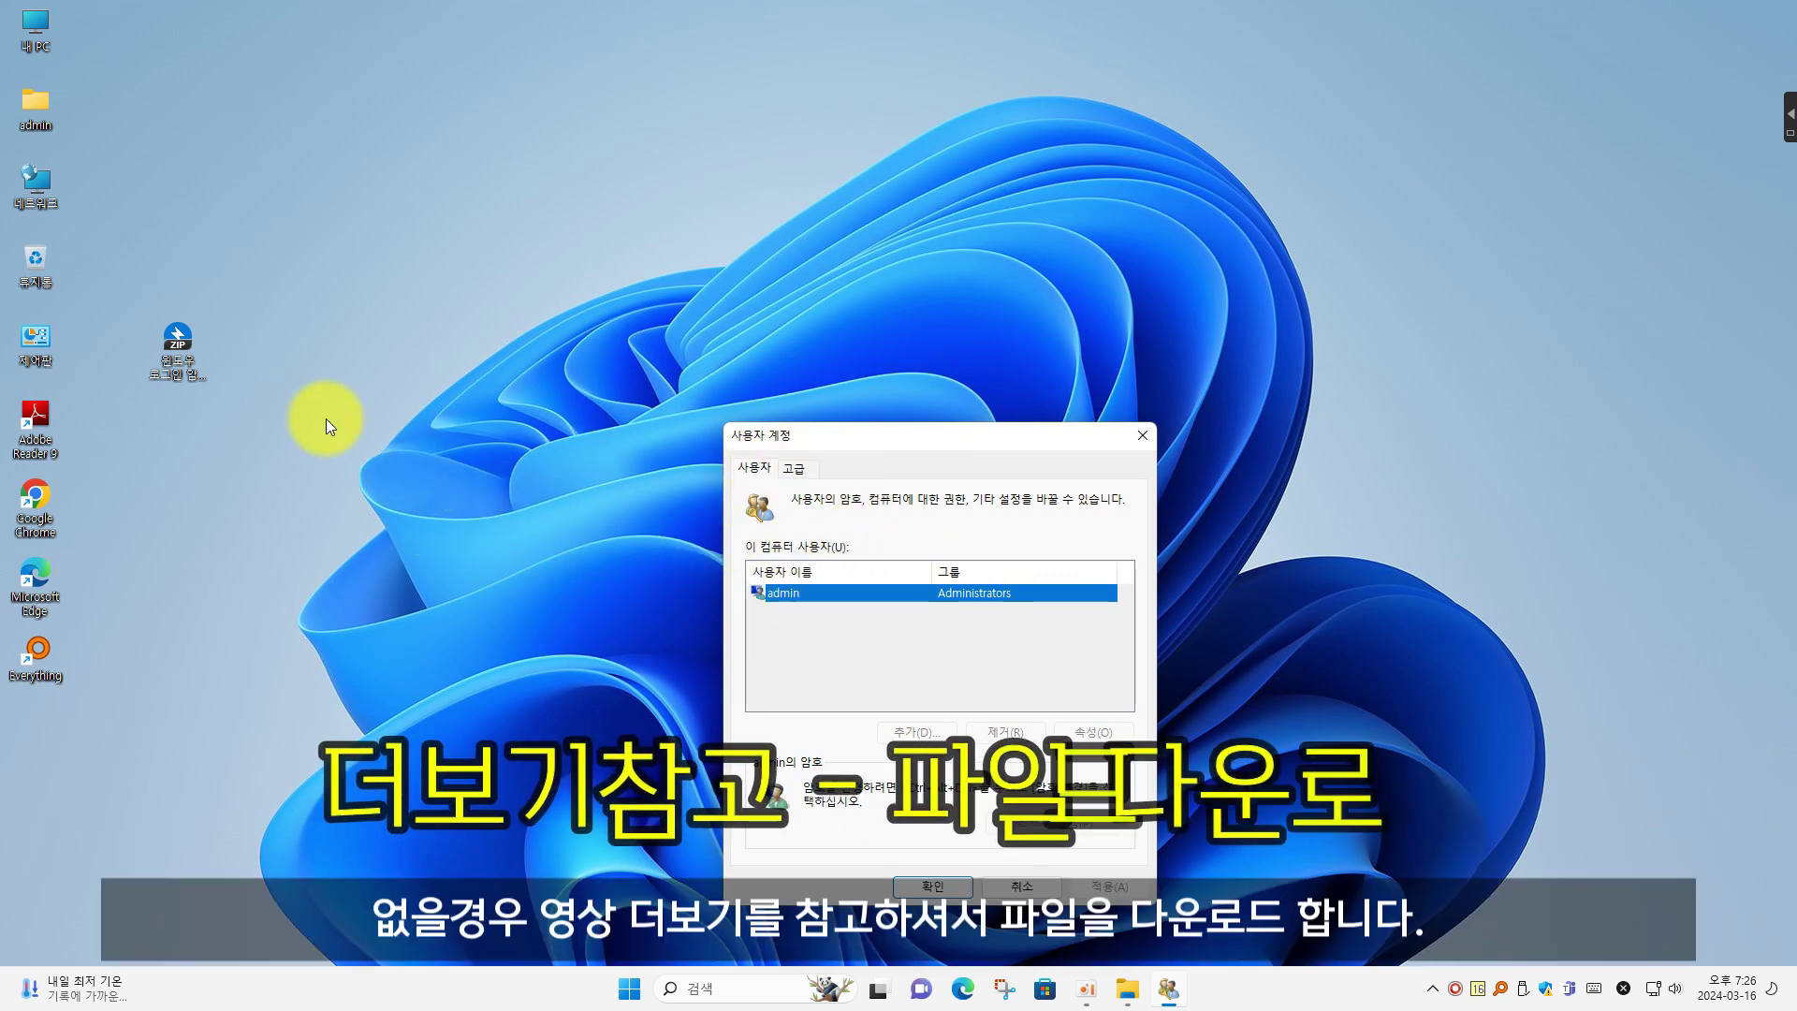
Extract the downloaded auto-login ZIP into its own desktop folder with Bandizip's 알아서 풀기
click(178, 346)
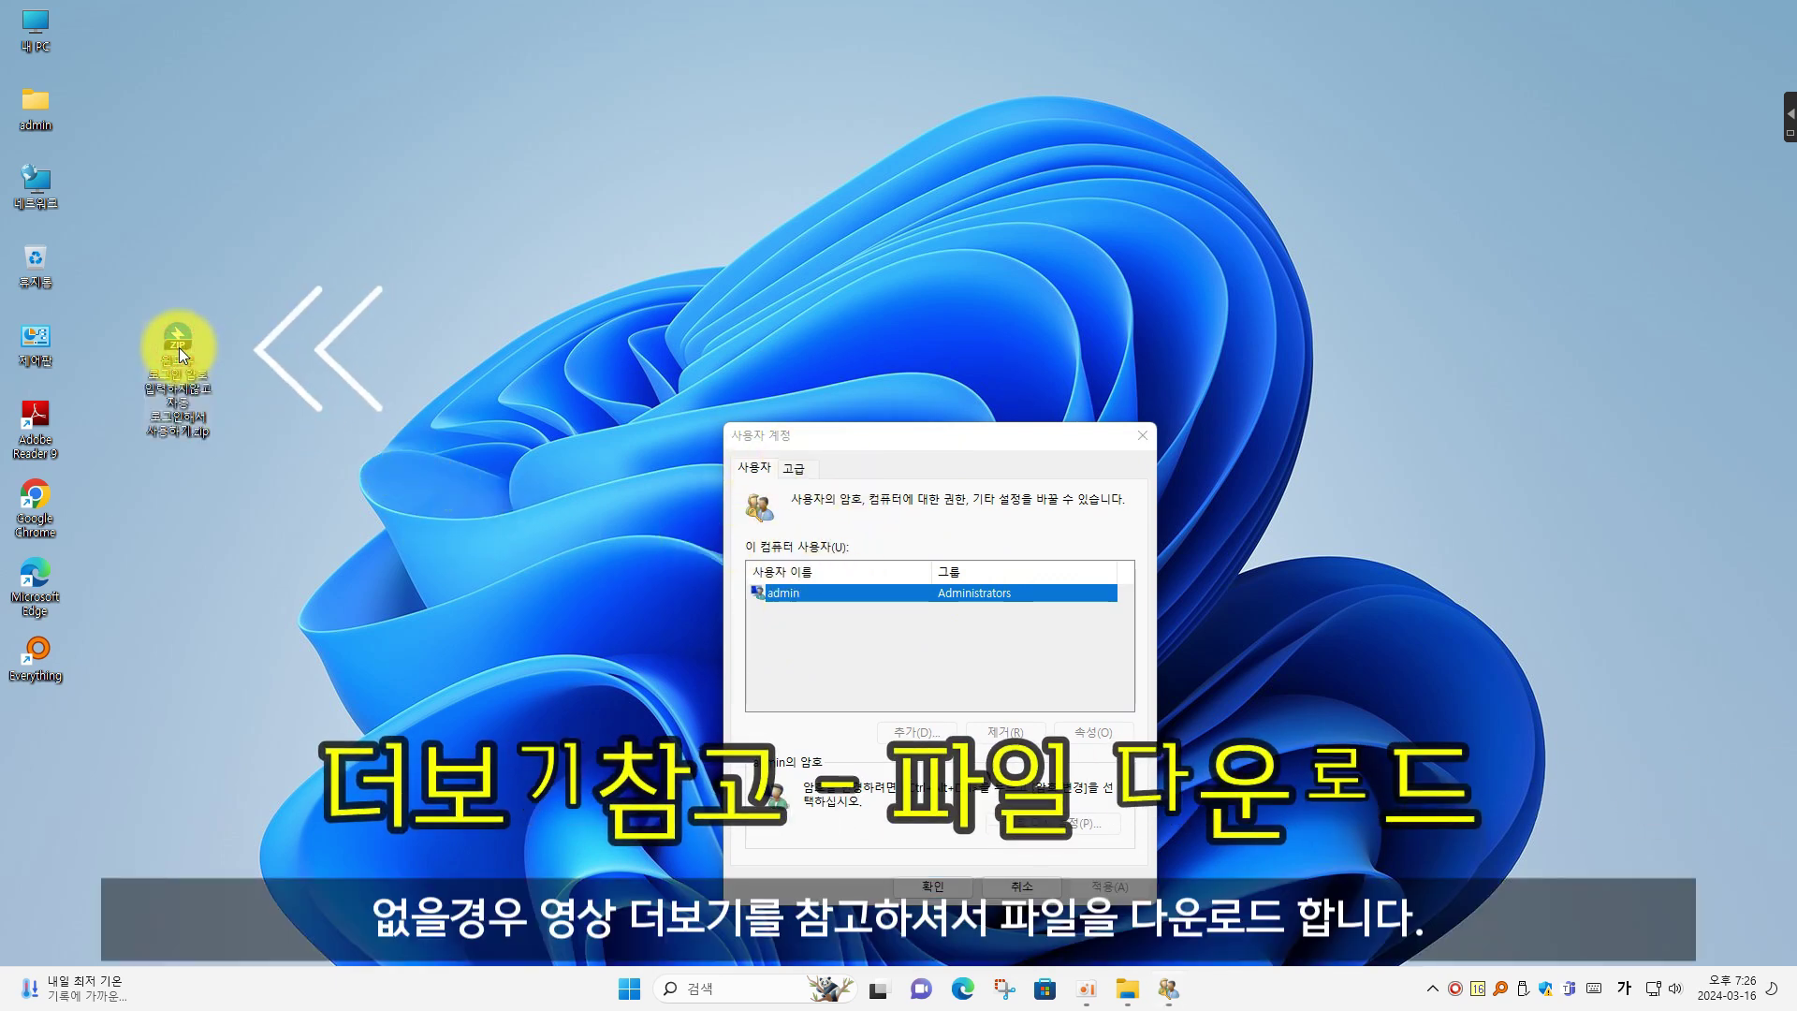
right_click(177, 356)
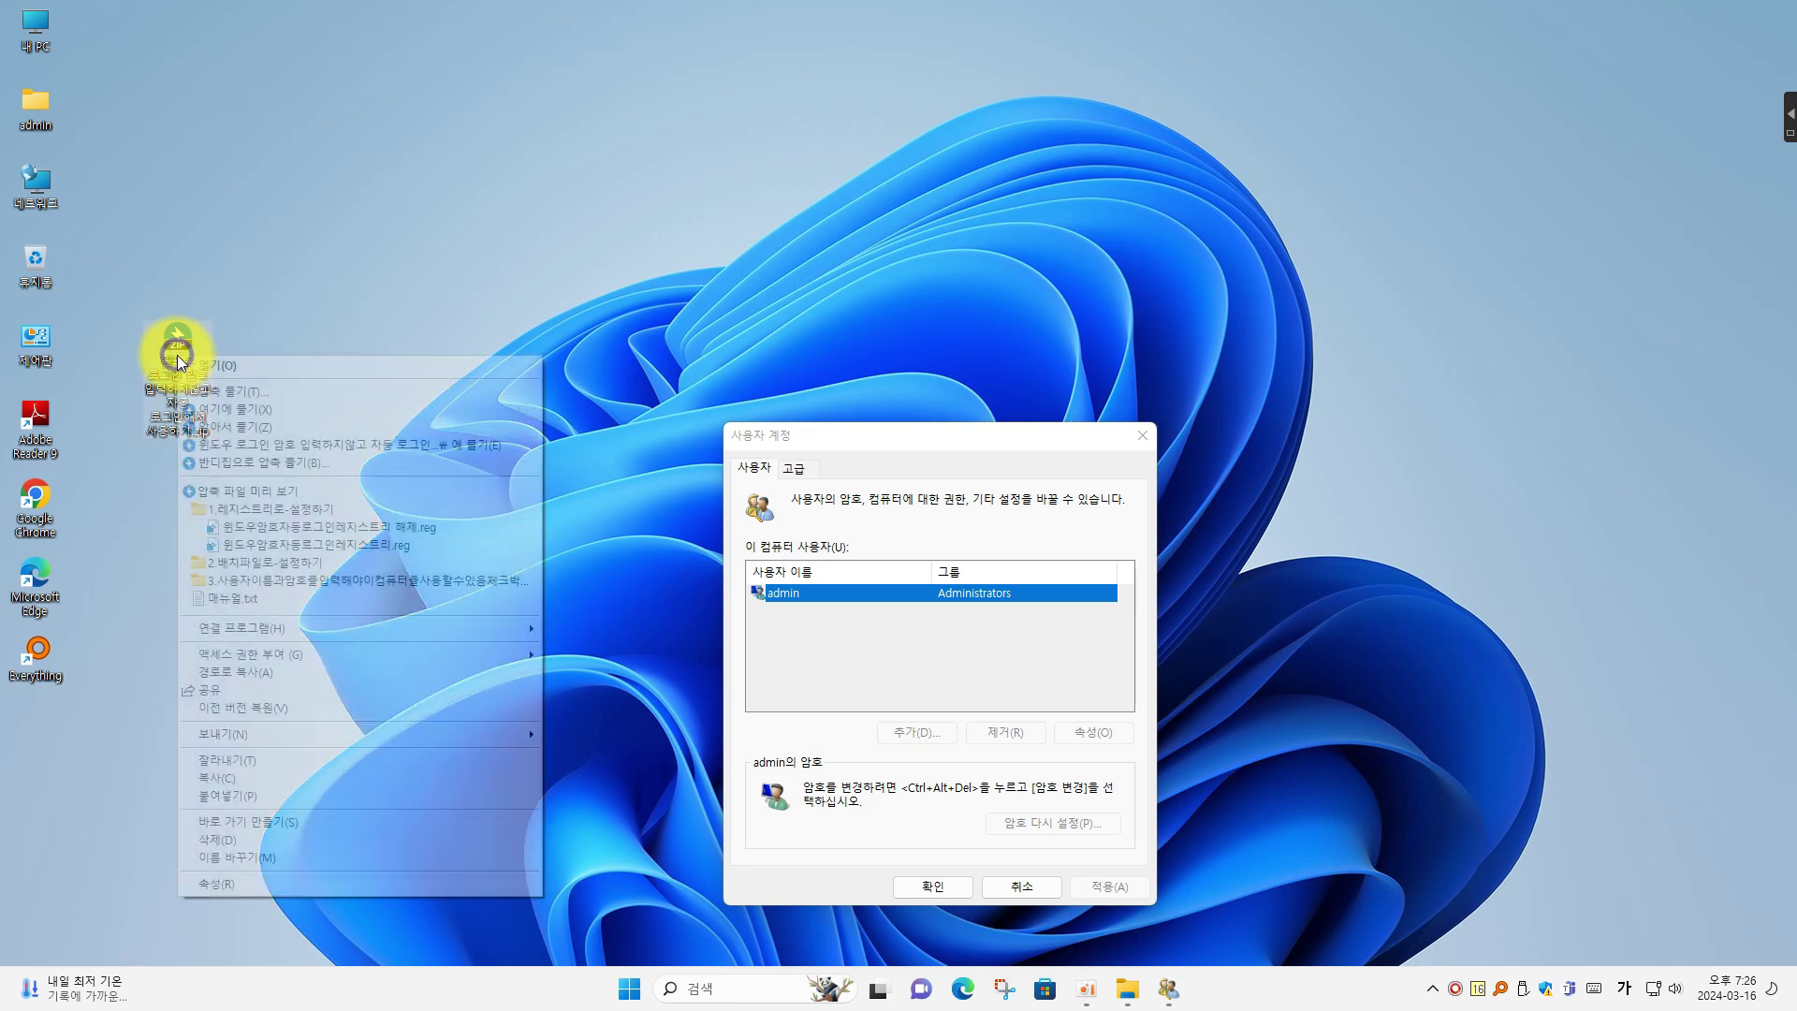
click(255, 446)
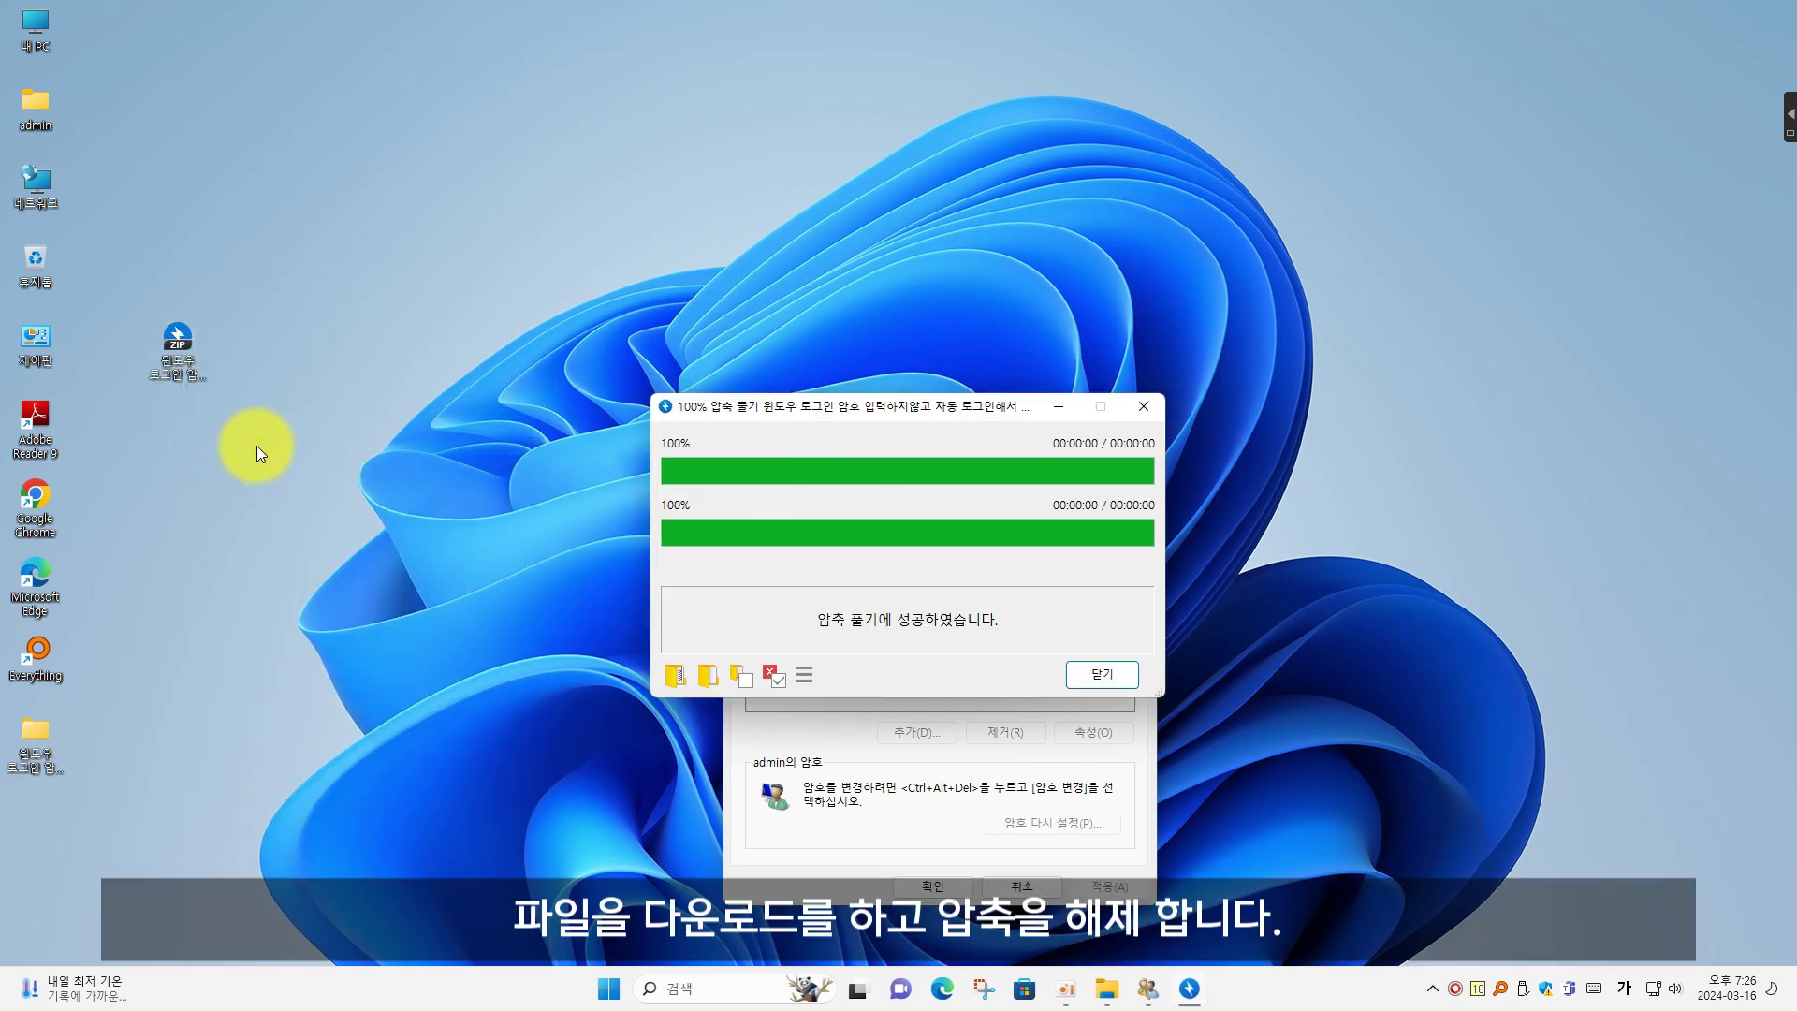
click(1101, 674)
drag(33, 740, 177, 431)
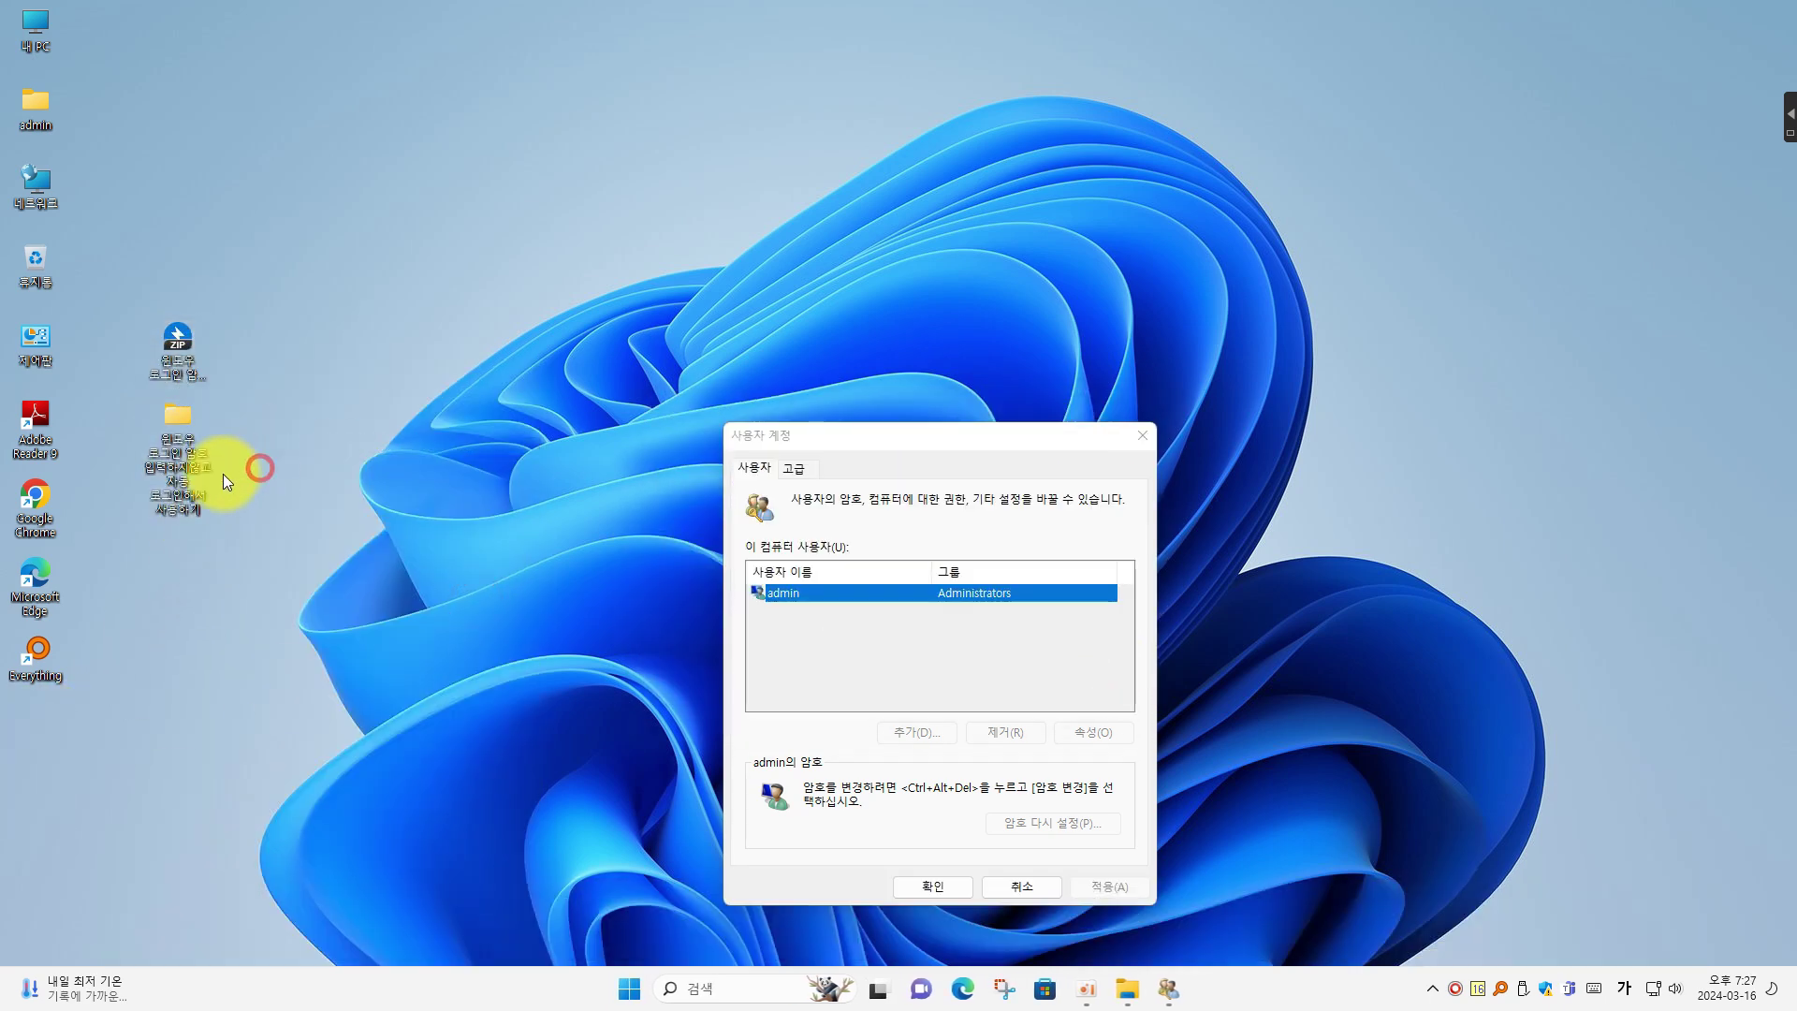
Open folder 3 and merge 자동로그인체크박스보이게-활성화.reg into the registry, confirming the prompts
double_click(172, 465)
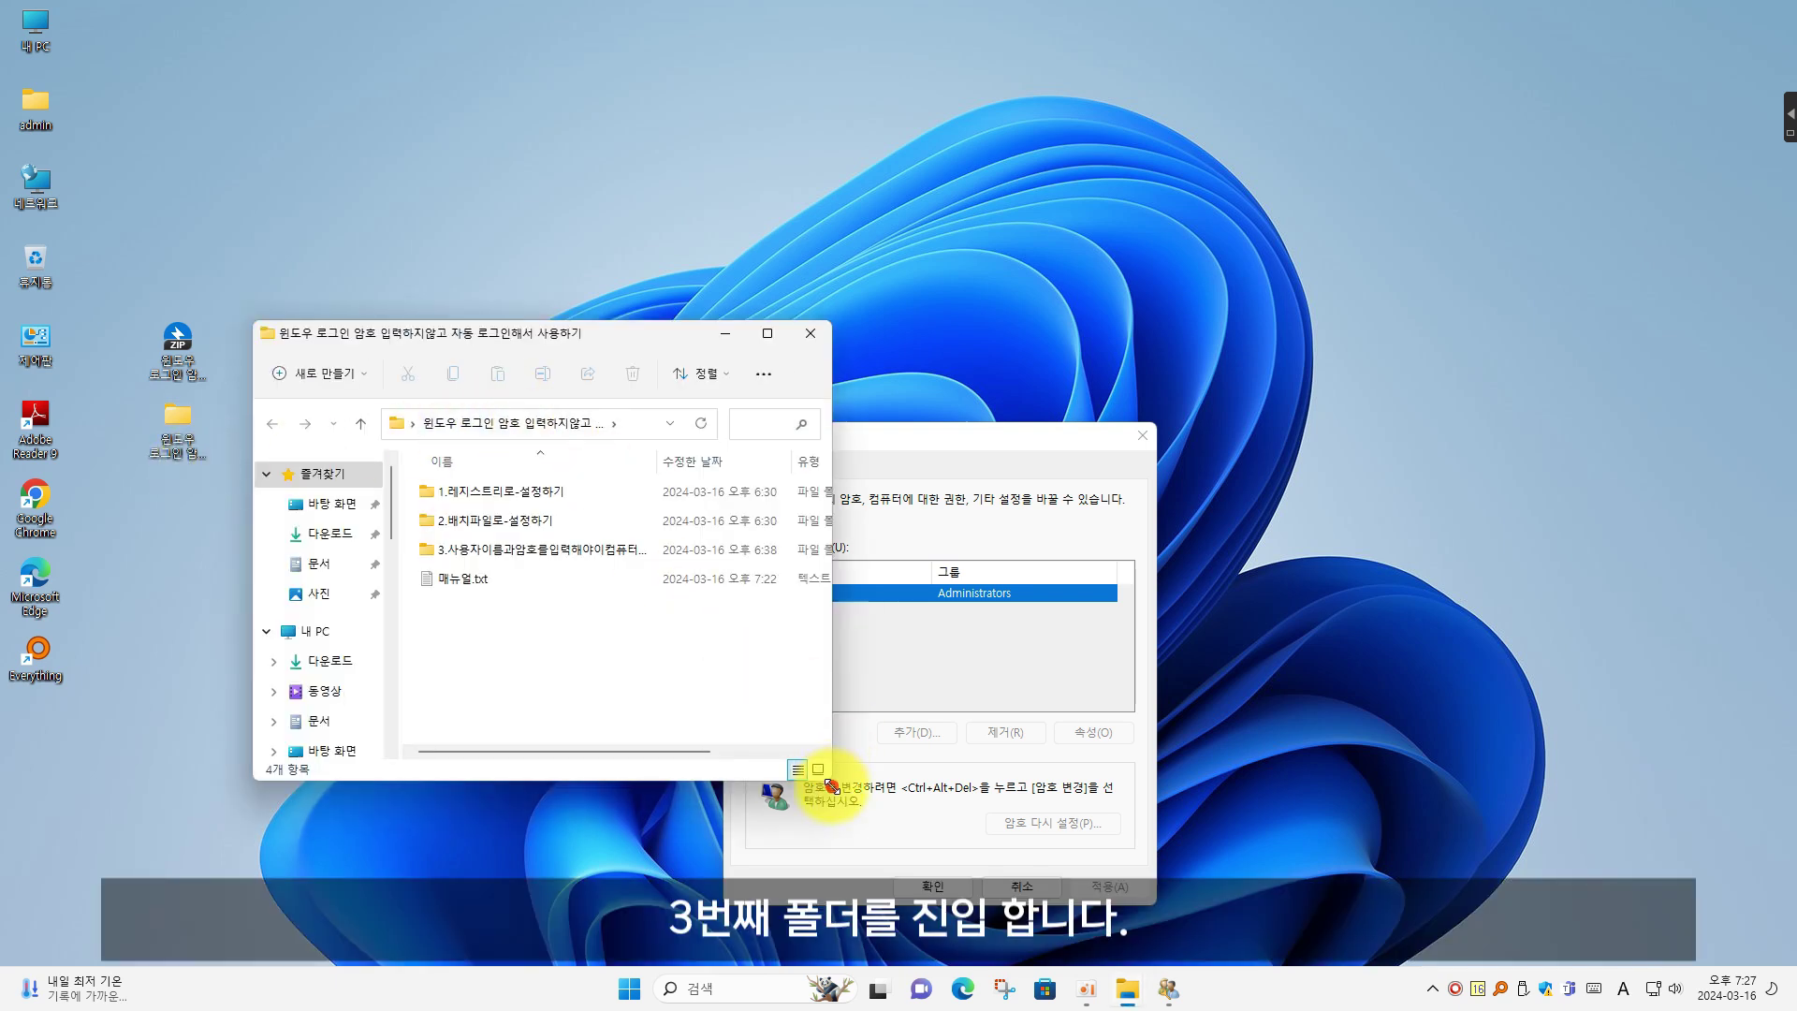
drag(830, 785, 696, 672)
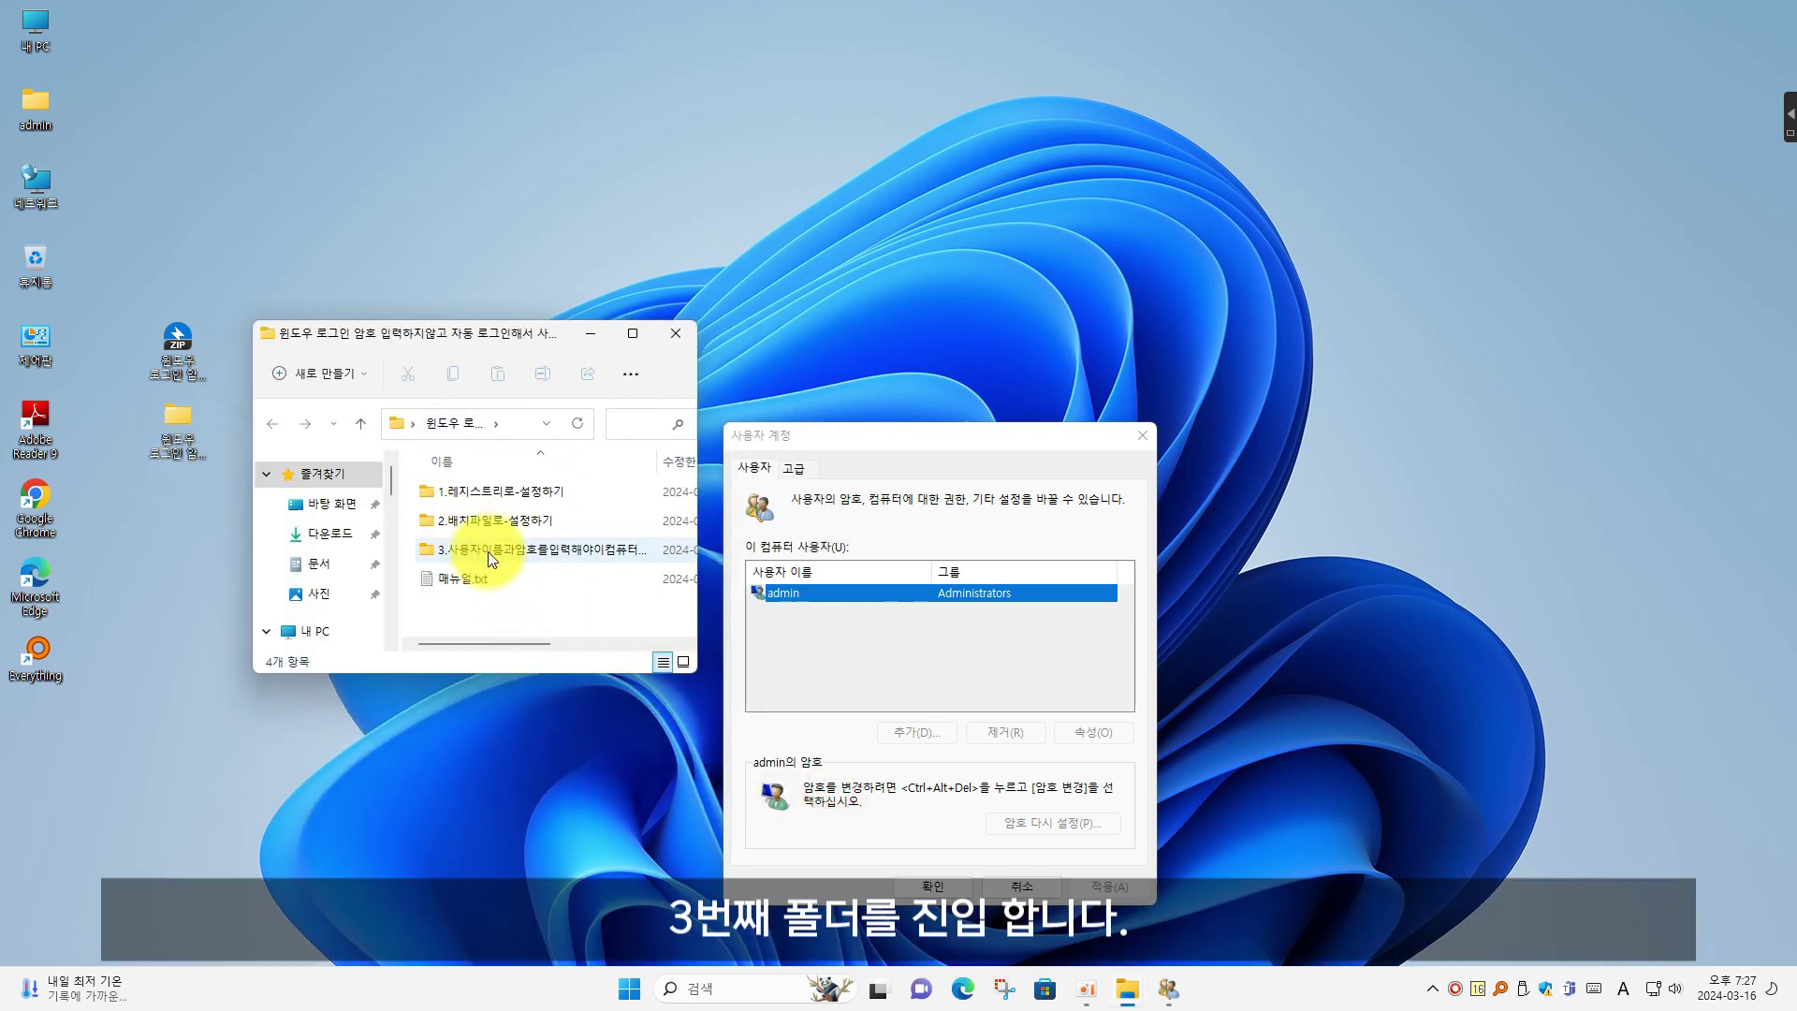
click(487, 551)
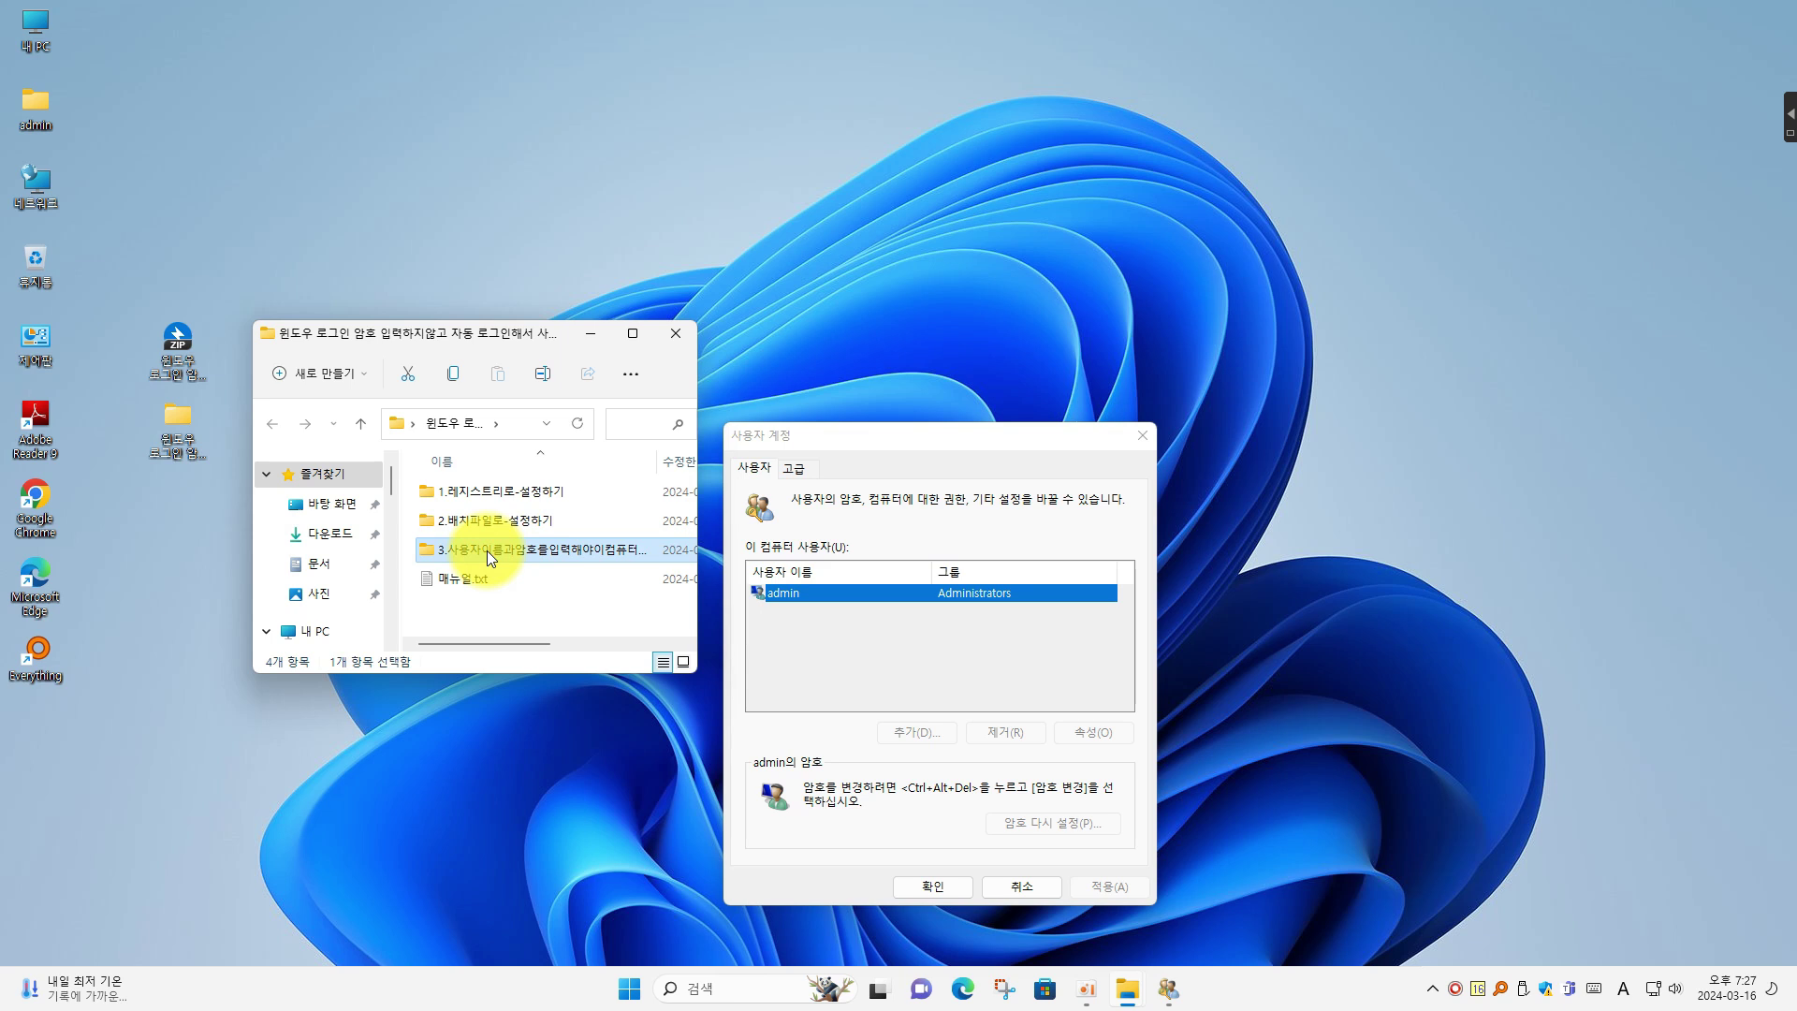
double_click(487, 550)
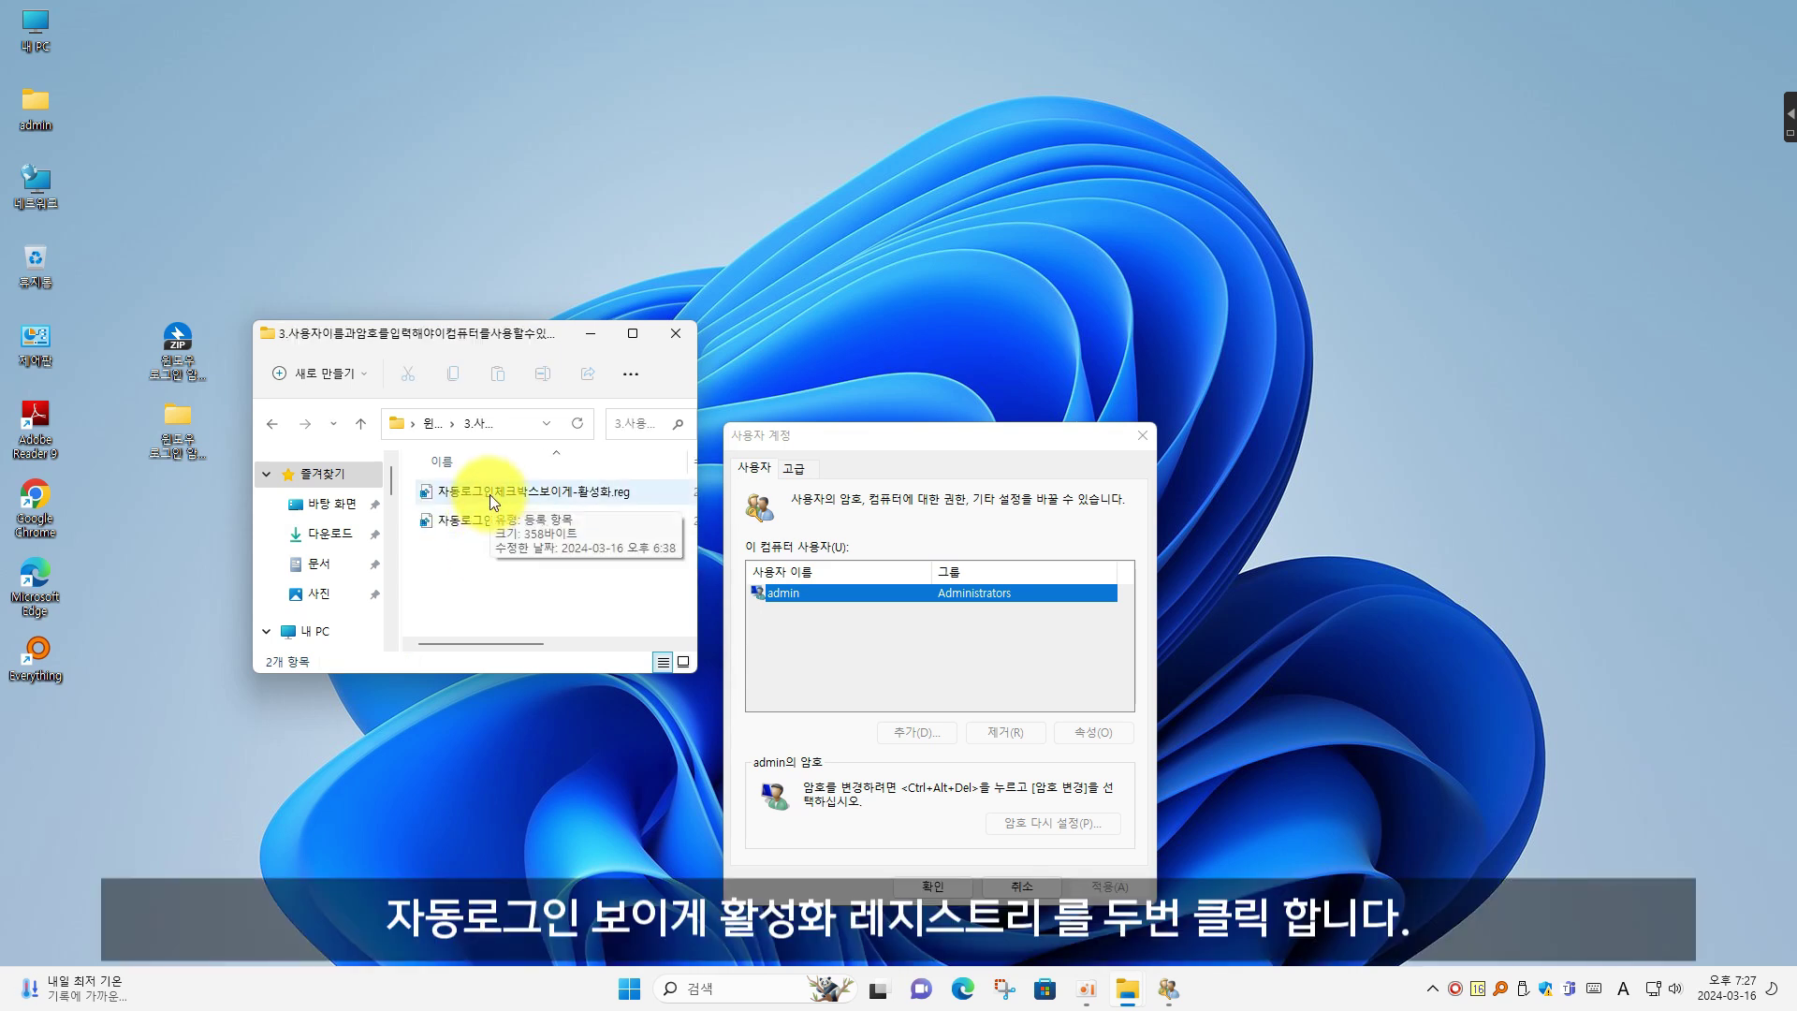
double_click(490, 495)
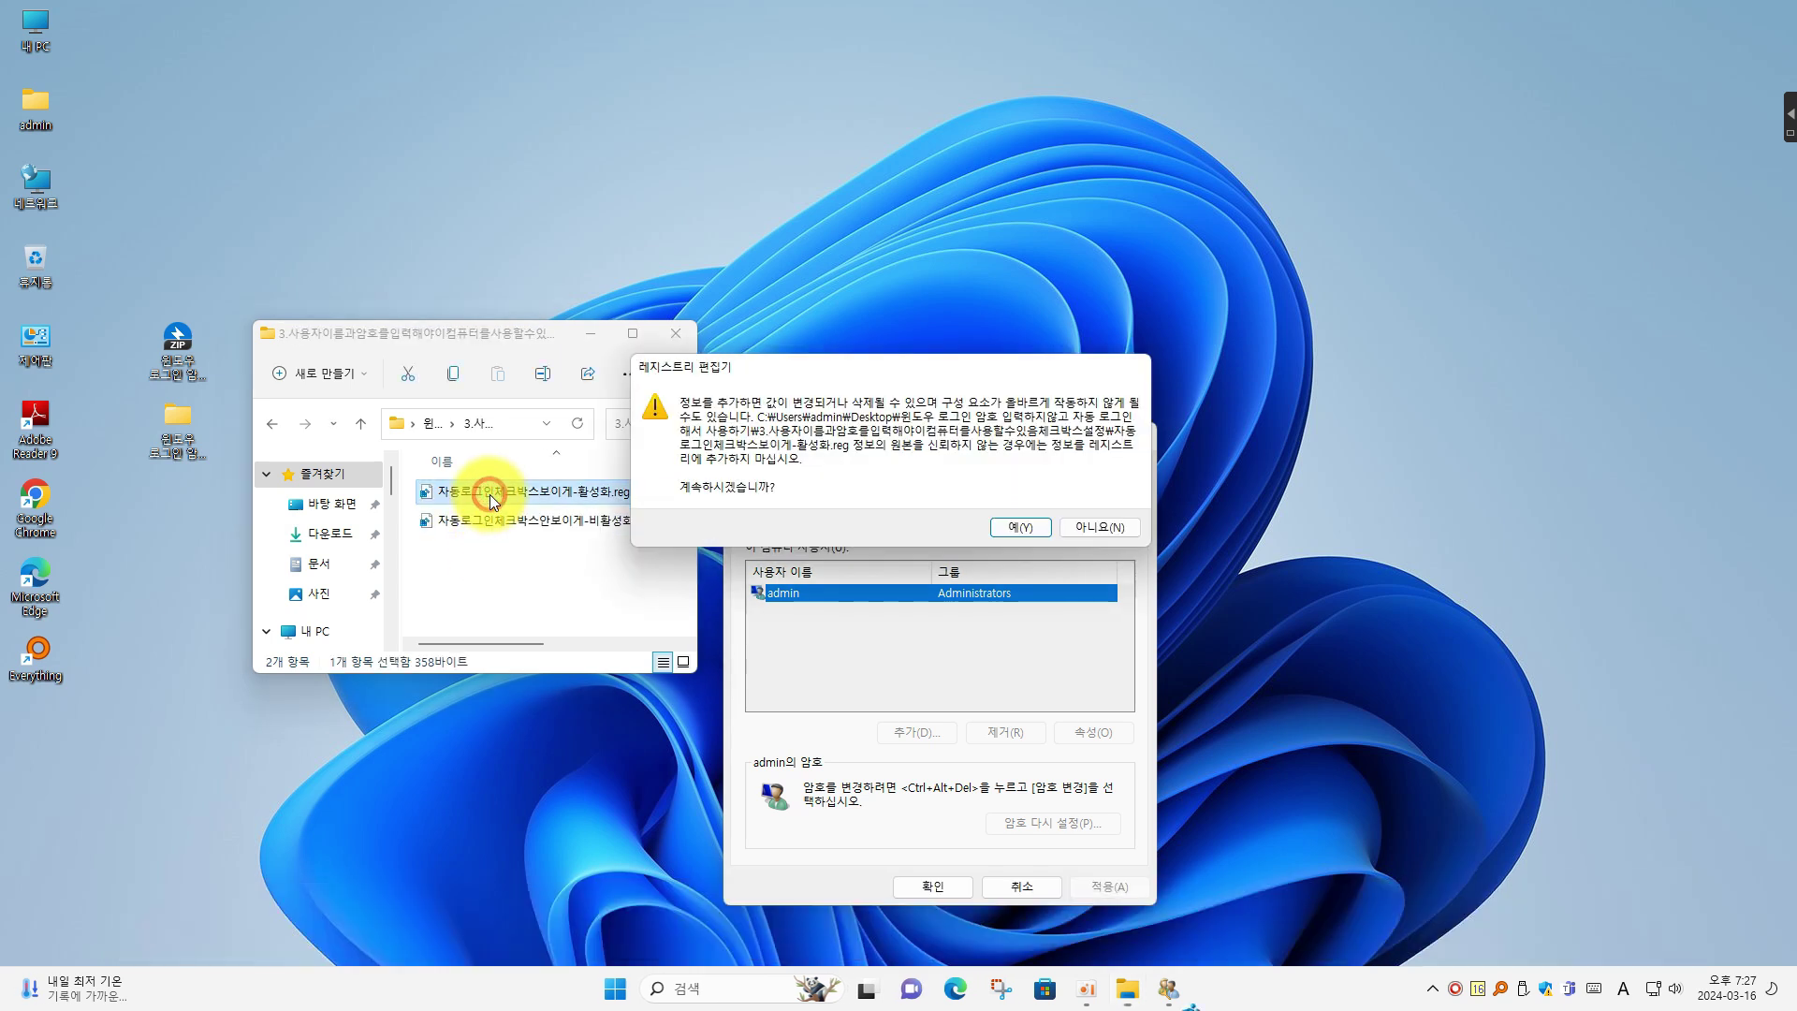
click(1013, 528)
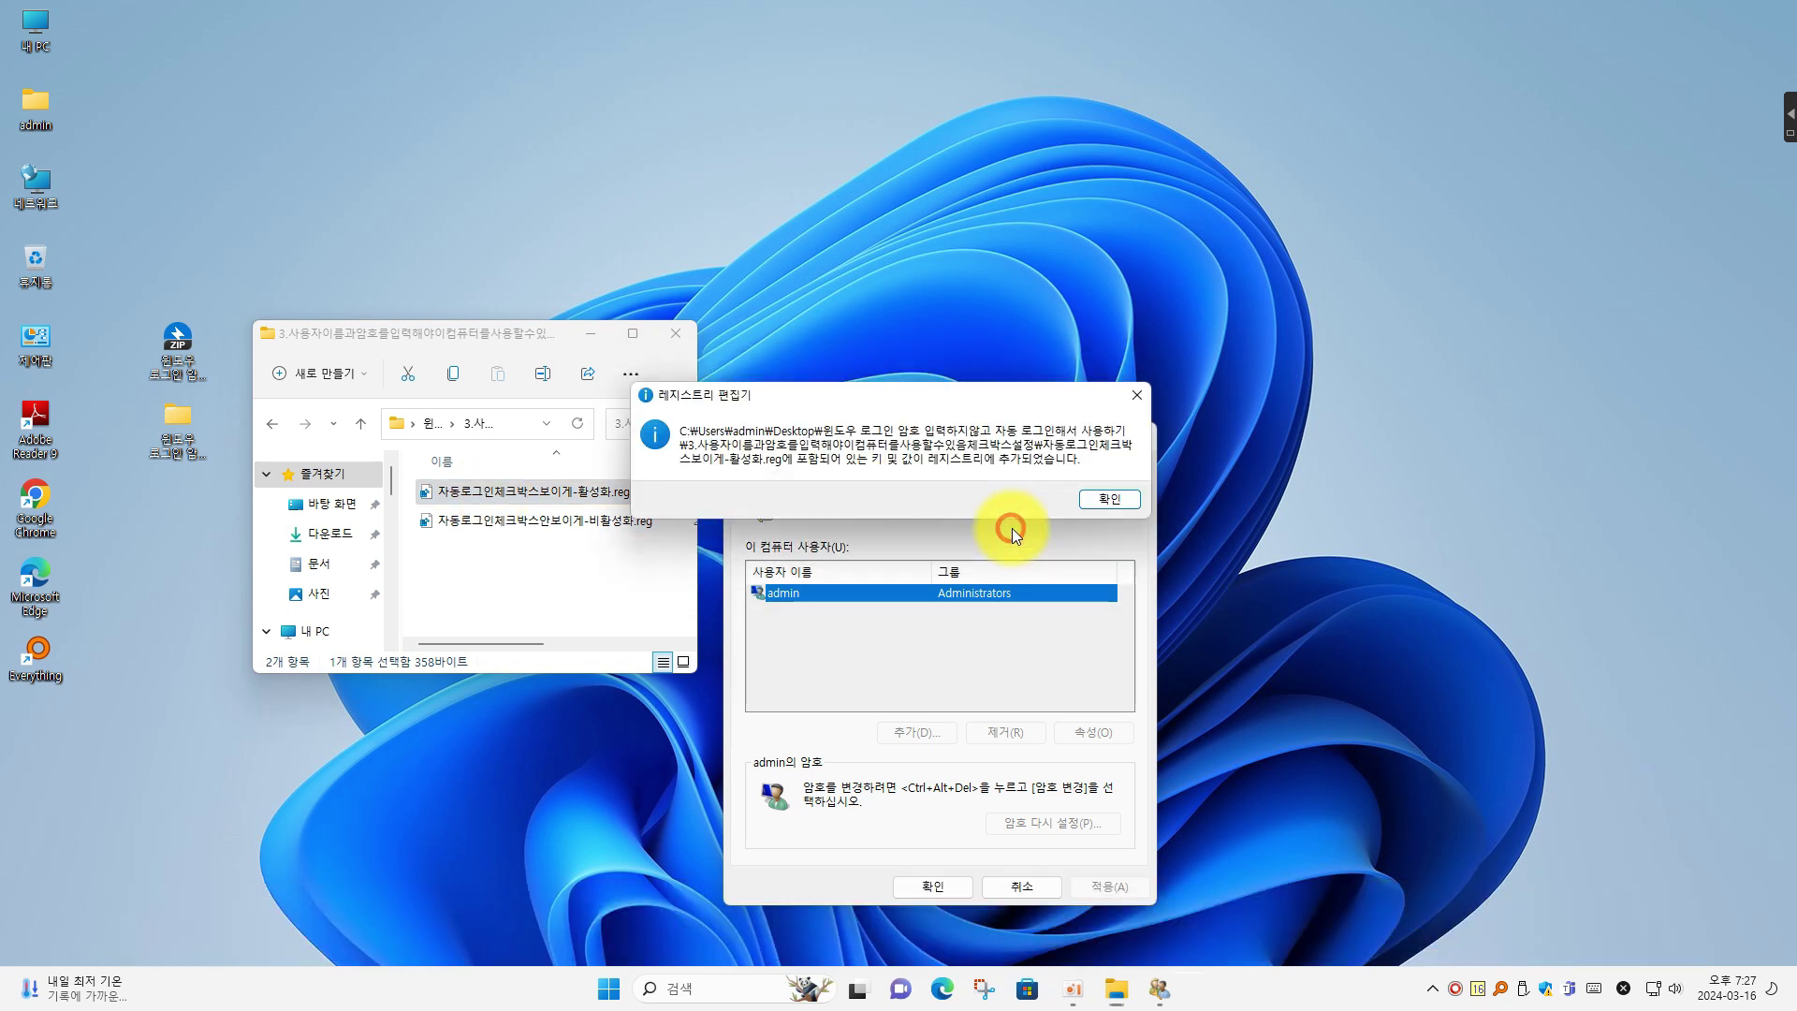
click(1099, 504)
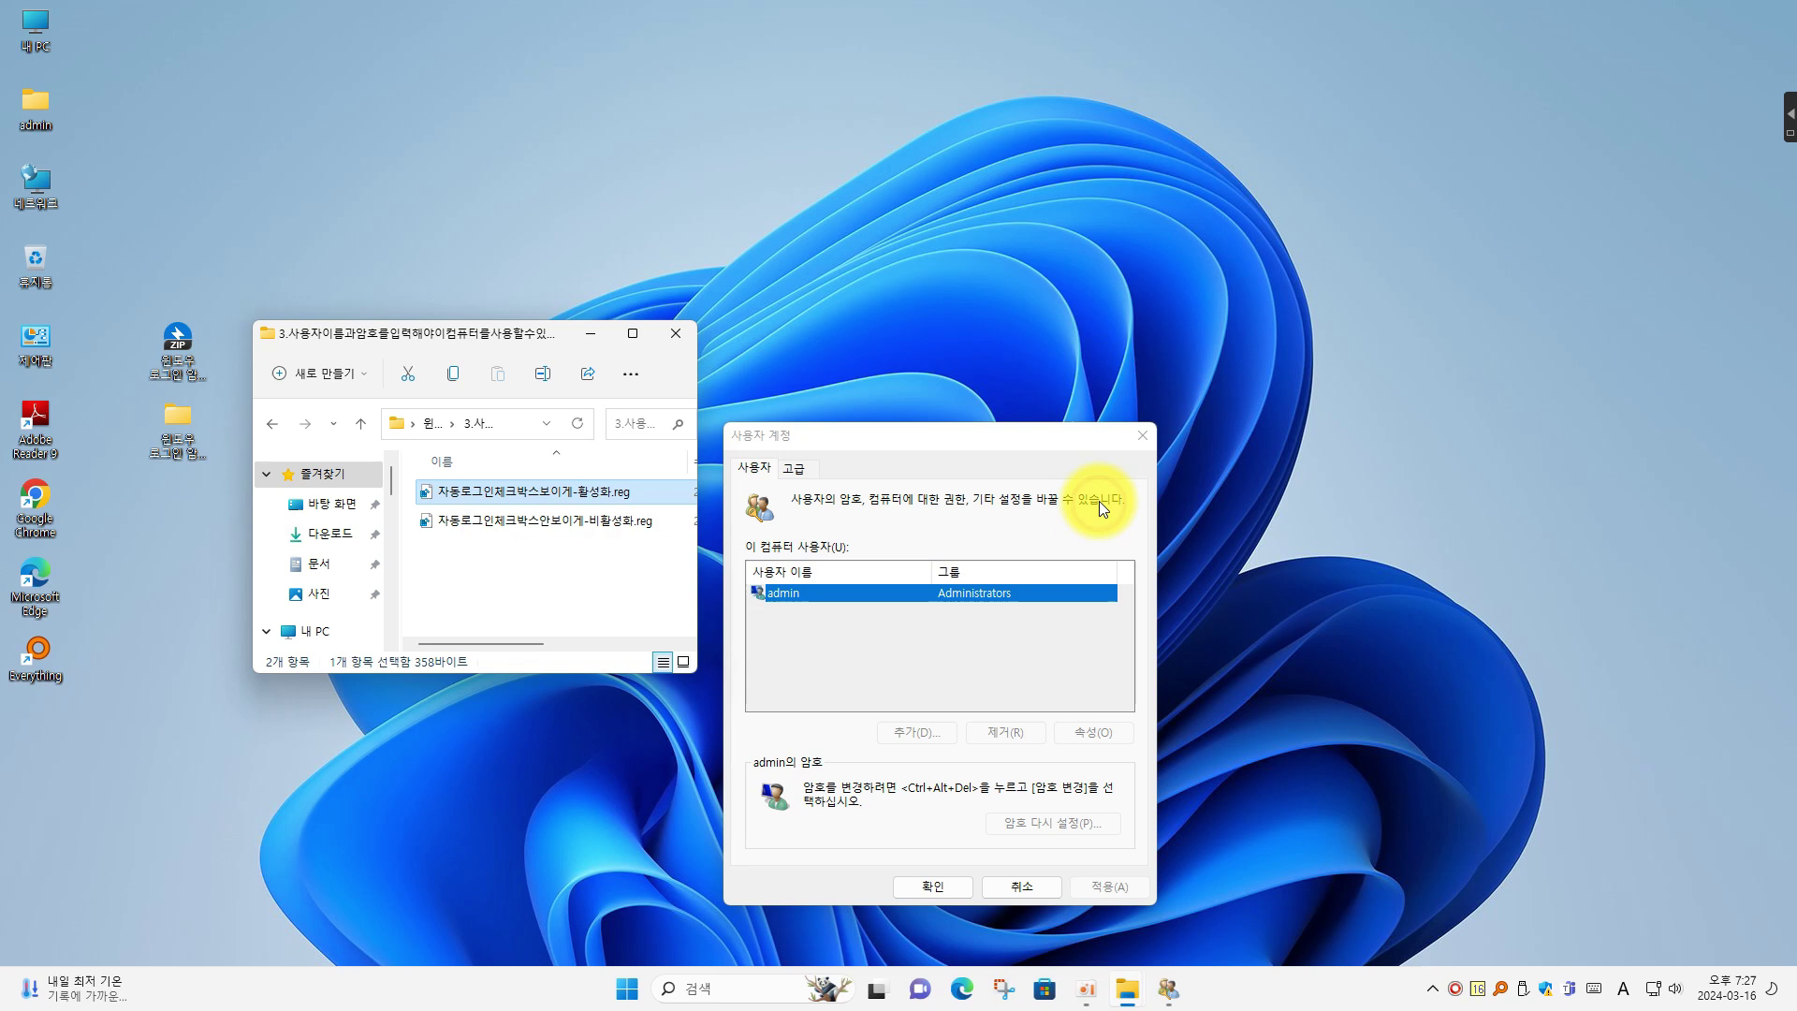
Restart netplwiz from Run to reveal the password-required option, and return to the download folder
click(1142, 435)
right_click(656, 994)
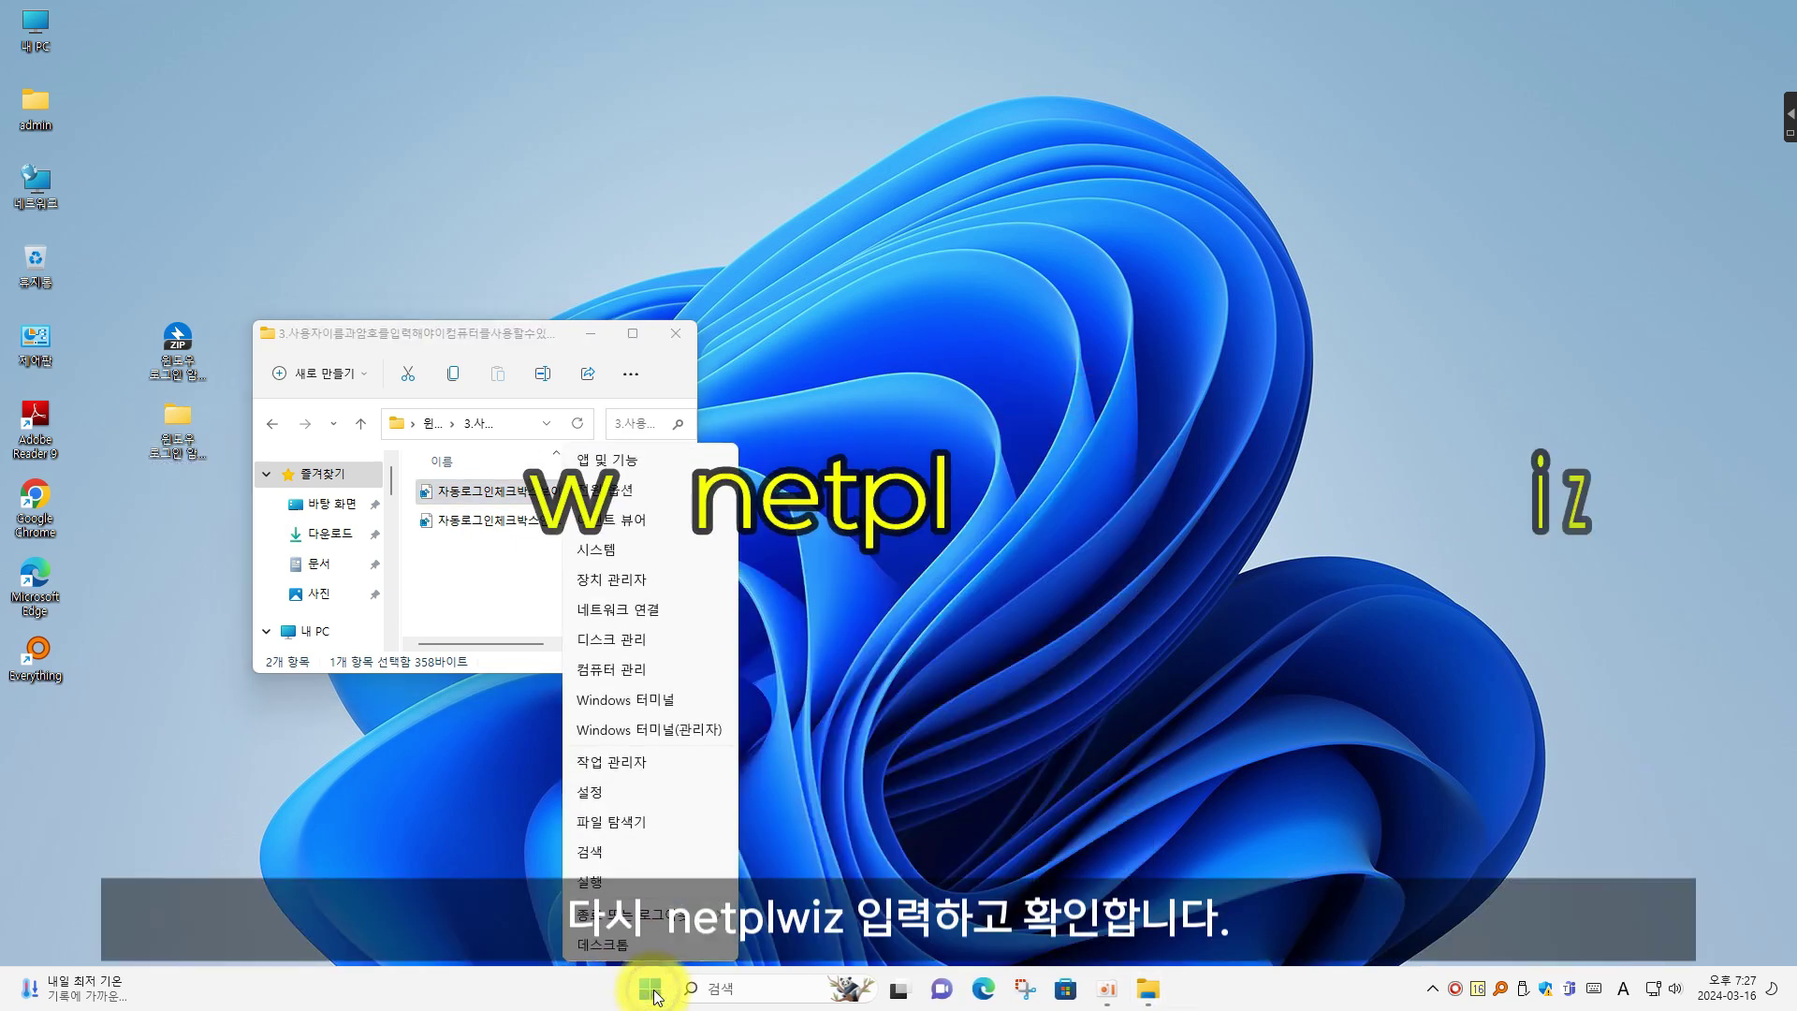
click(619, 878)
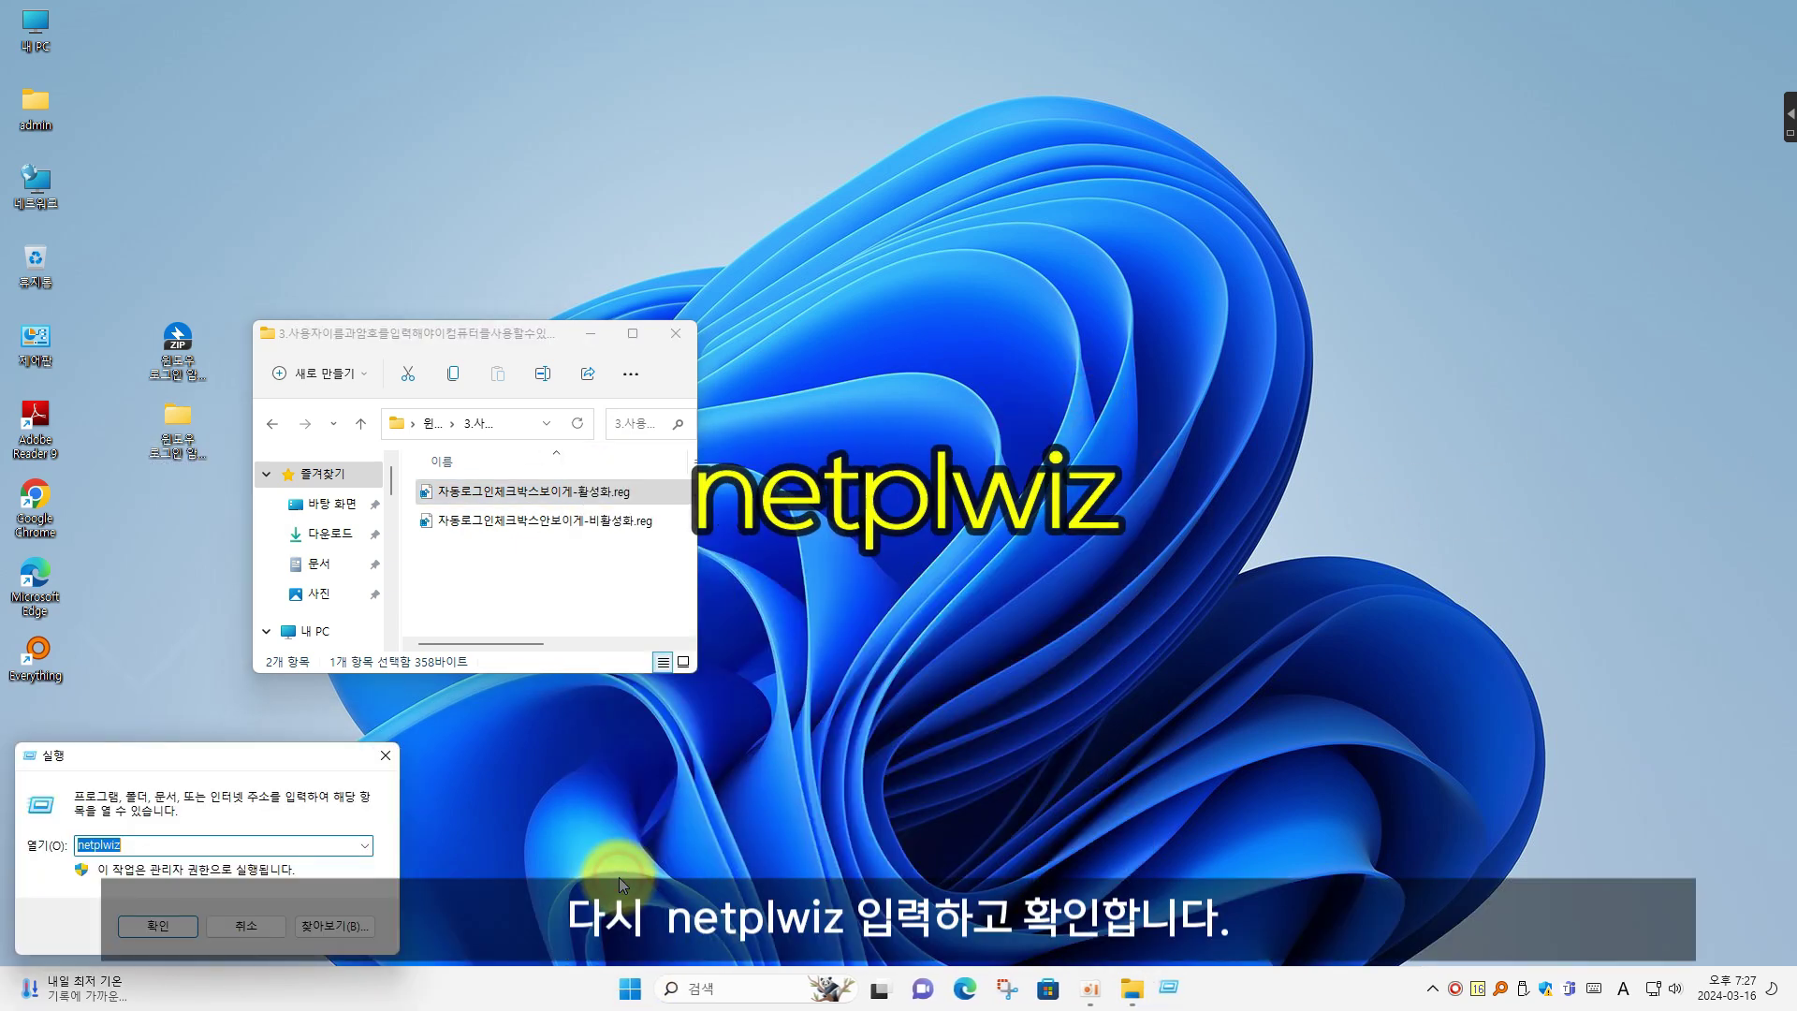
click(182, 838)
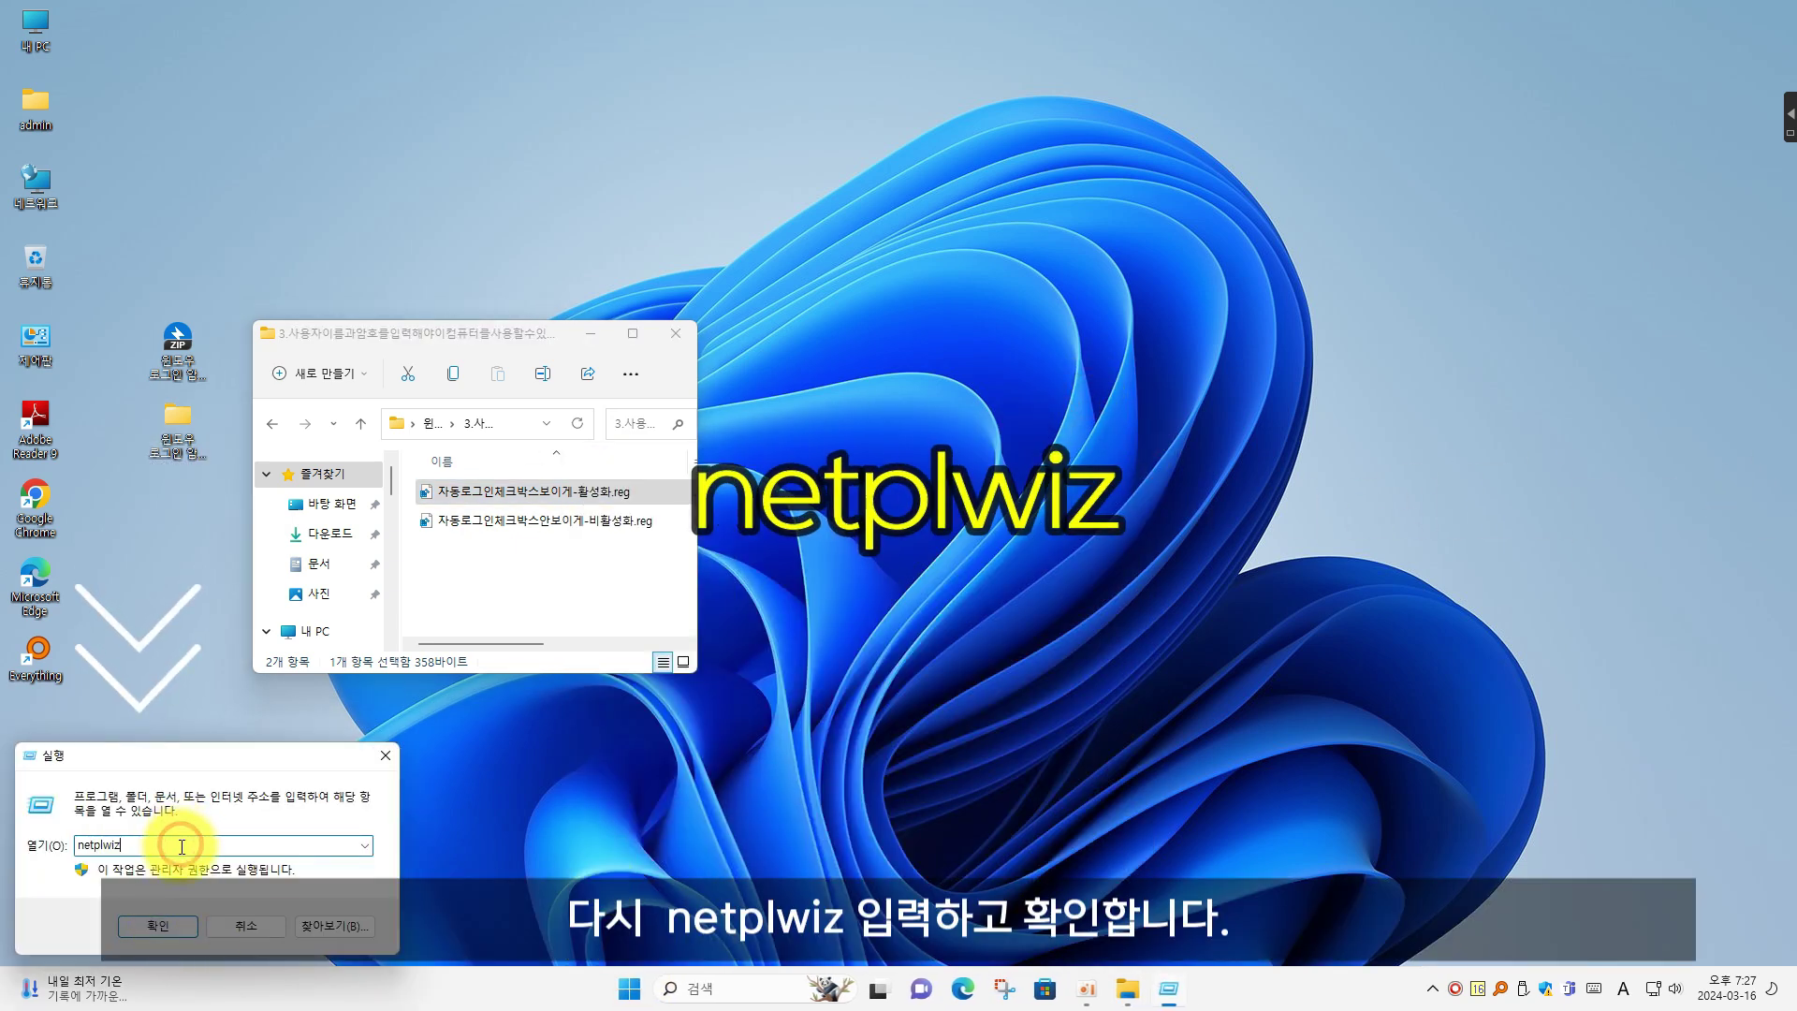
click(161, 925)
drag(272, 41, 973, 418)
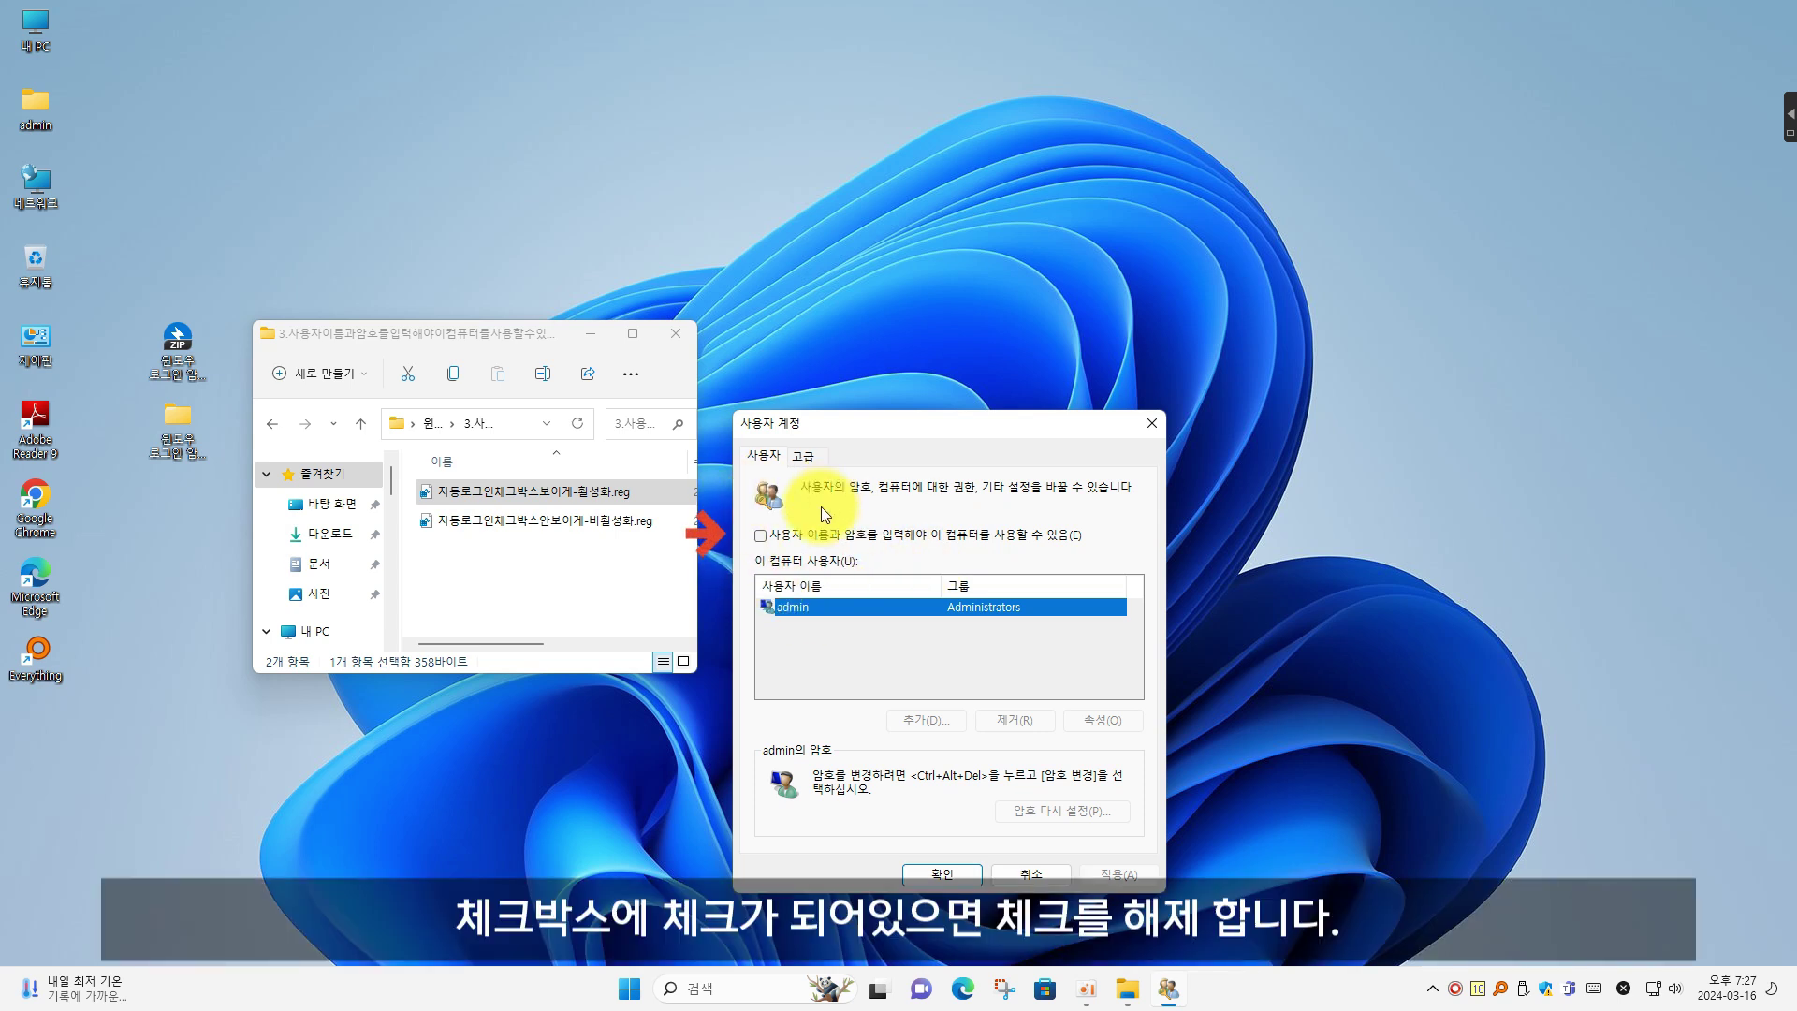
click(434, 423)
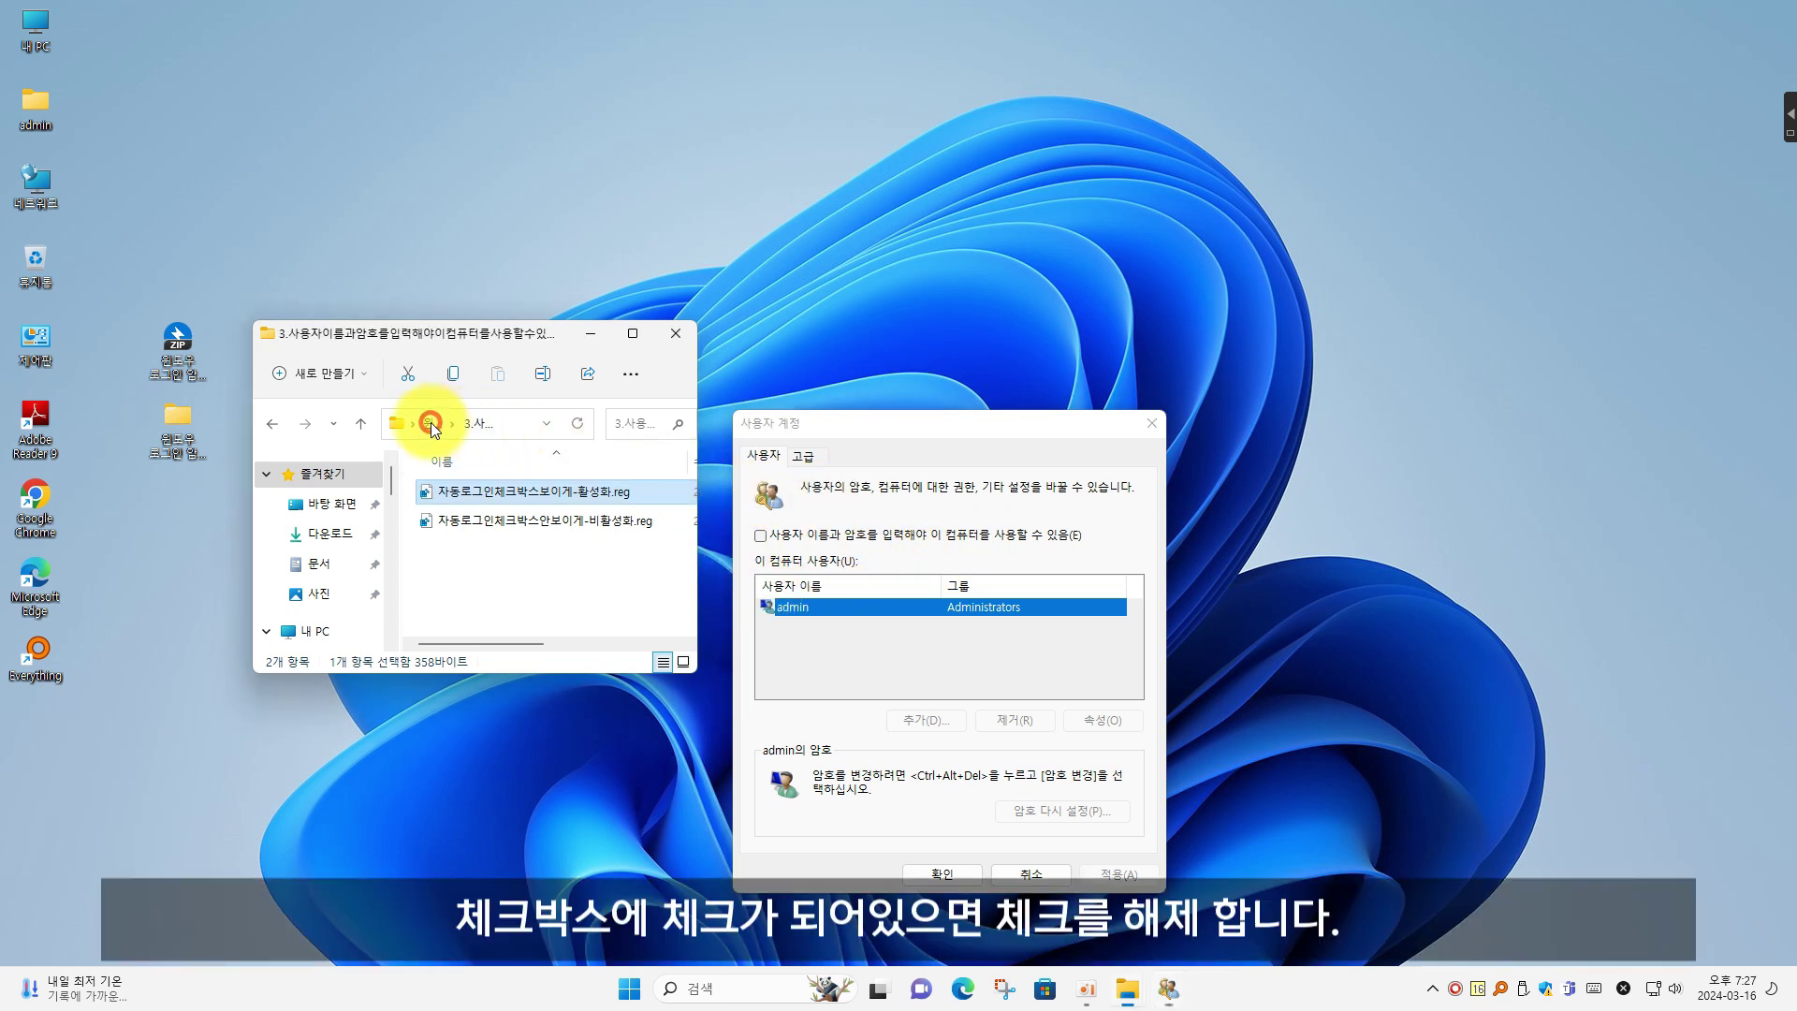
click(571, 600)
Untick the password requirement, apply, and confirm automatic sign-in by entering the account password twice
click(760, 536)
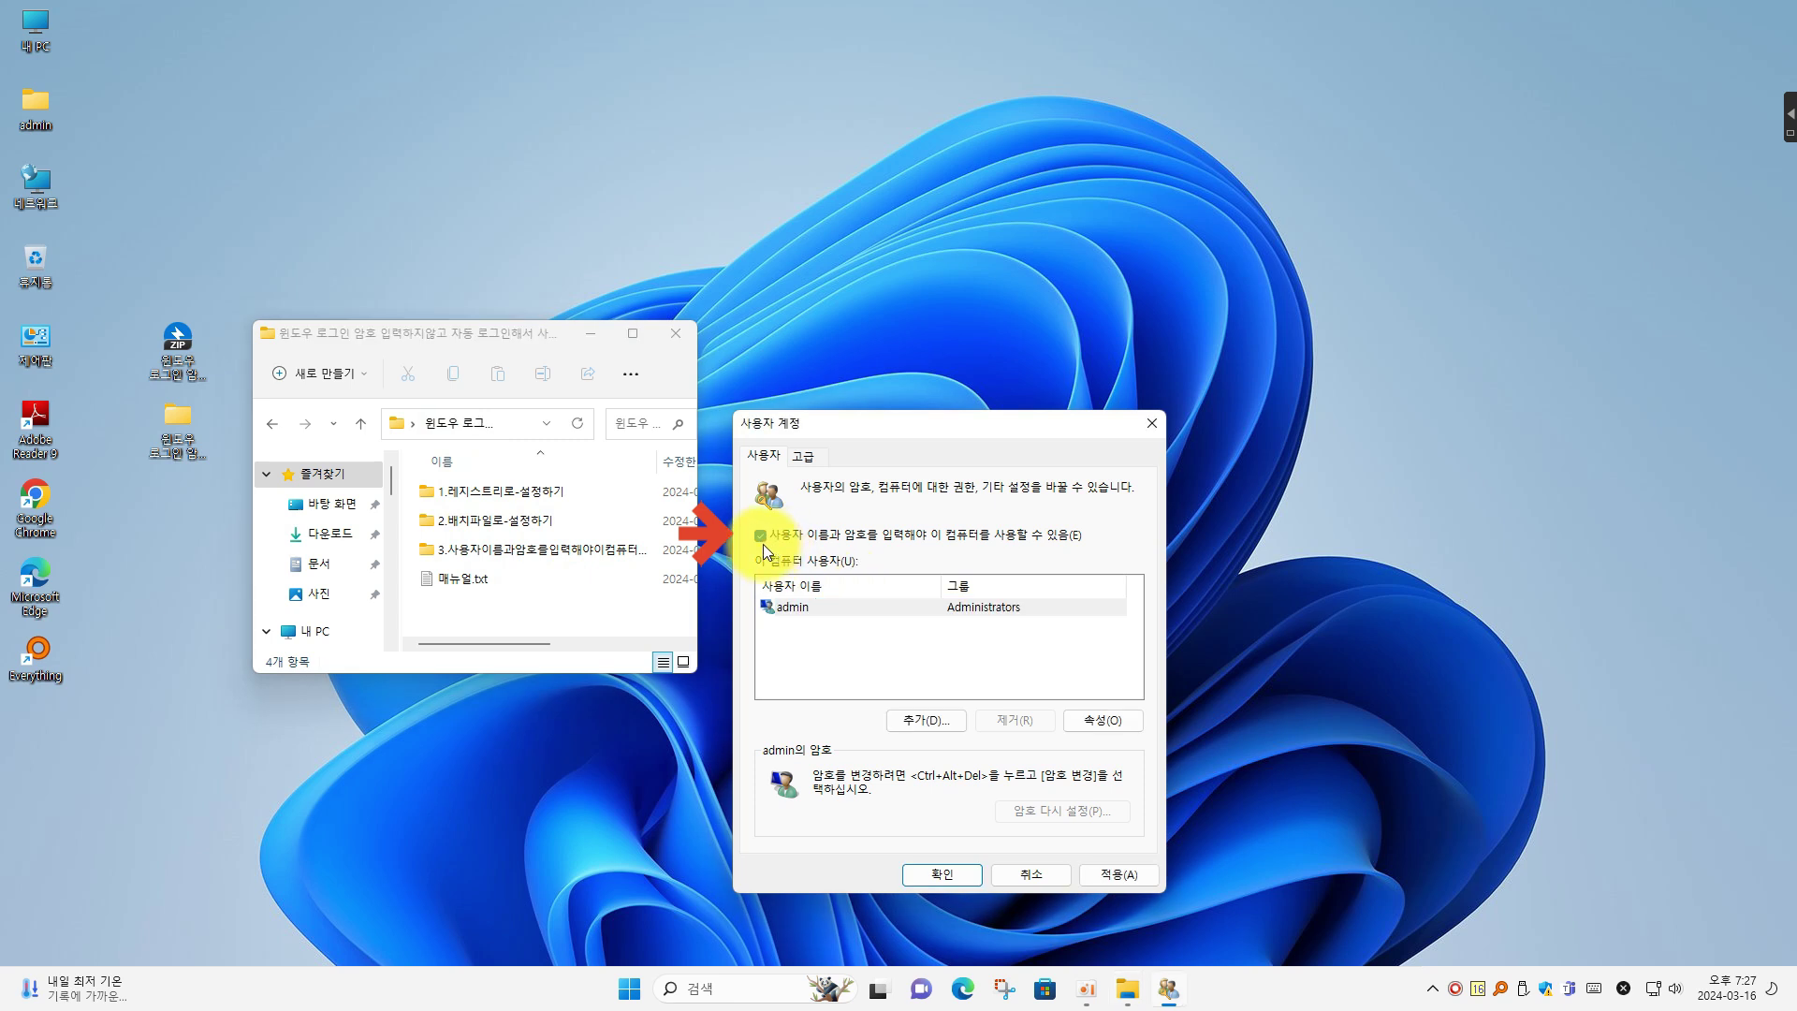
click(761, 539)
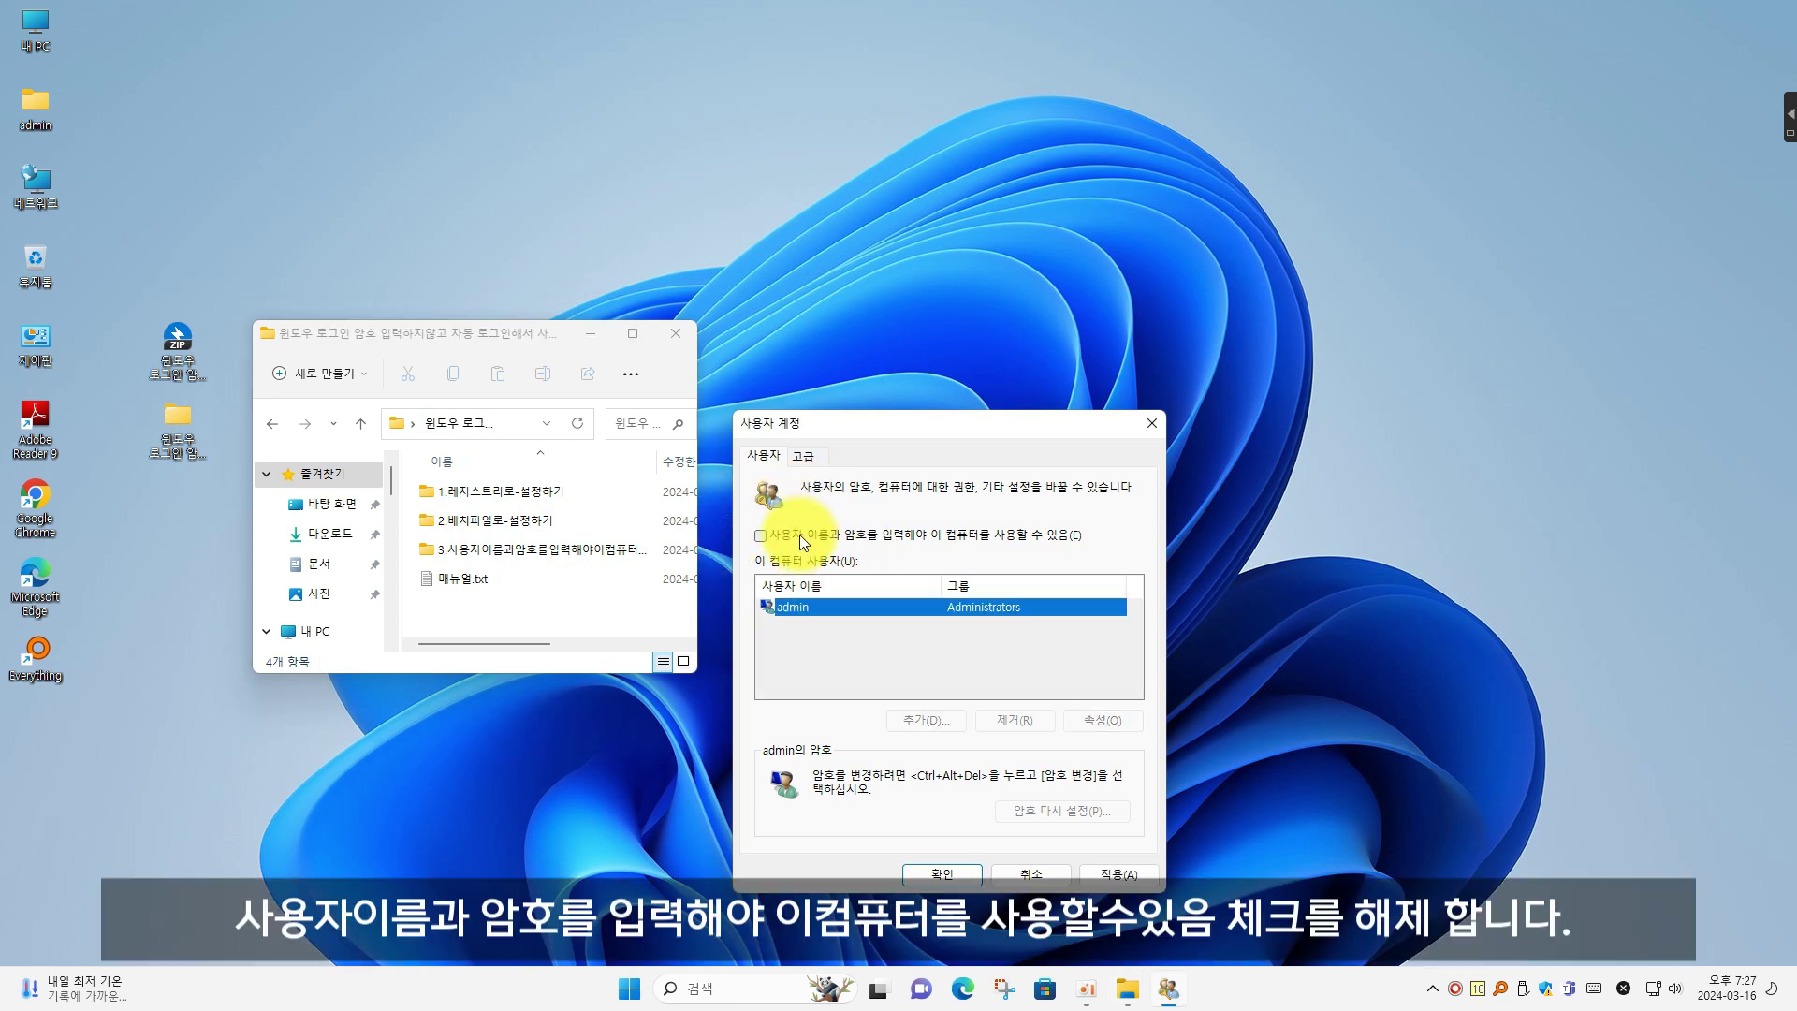
click(1119, 874)
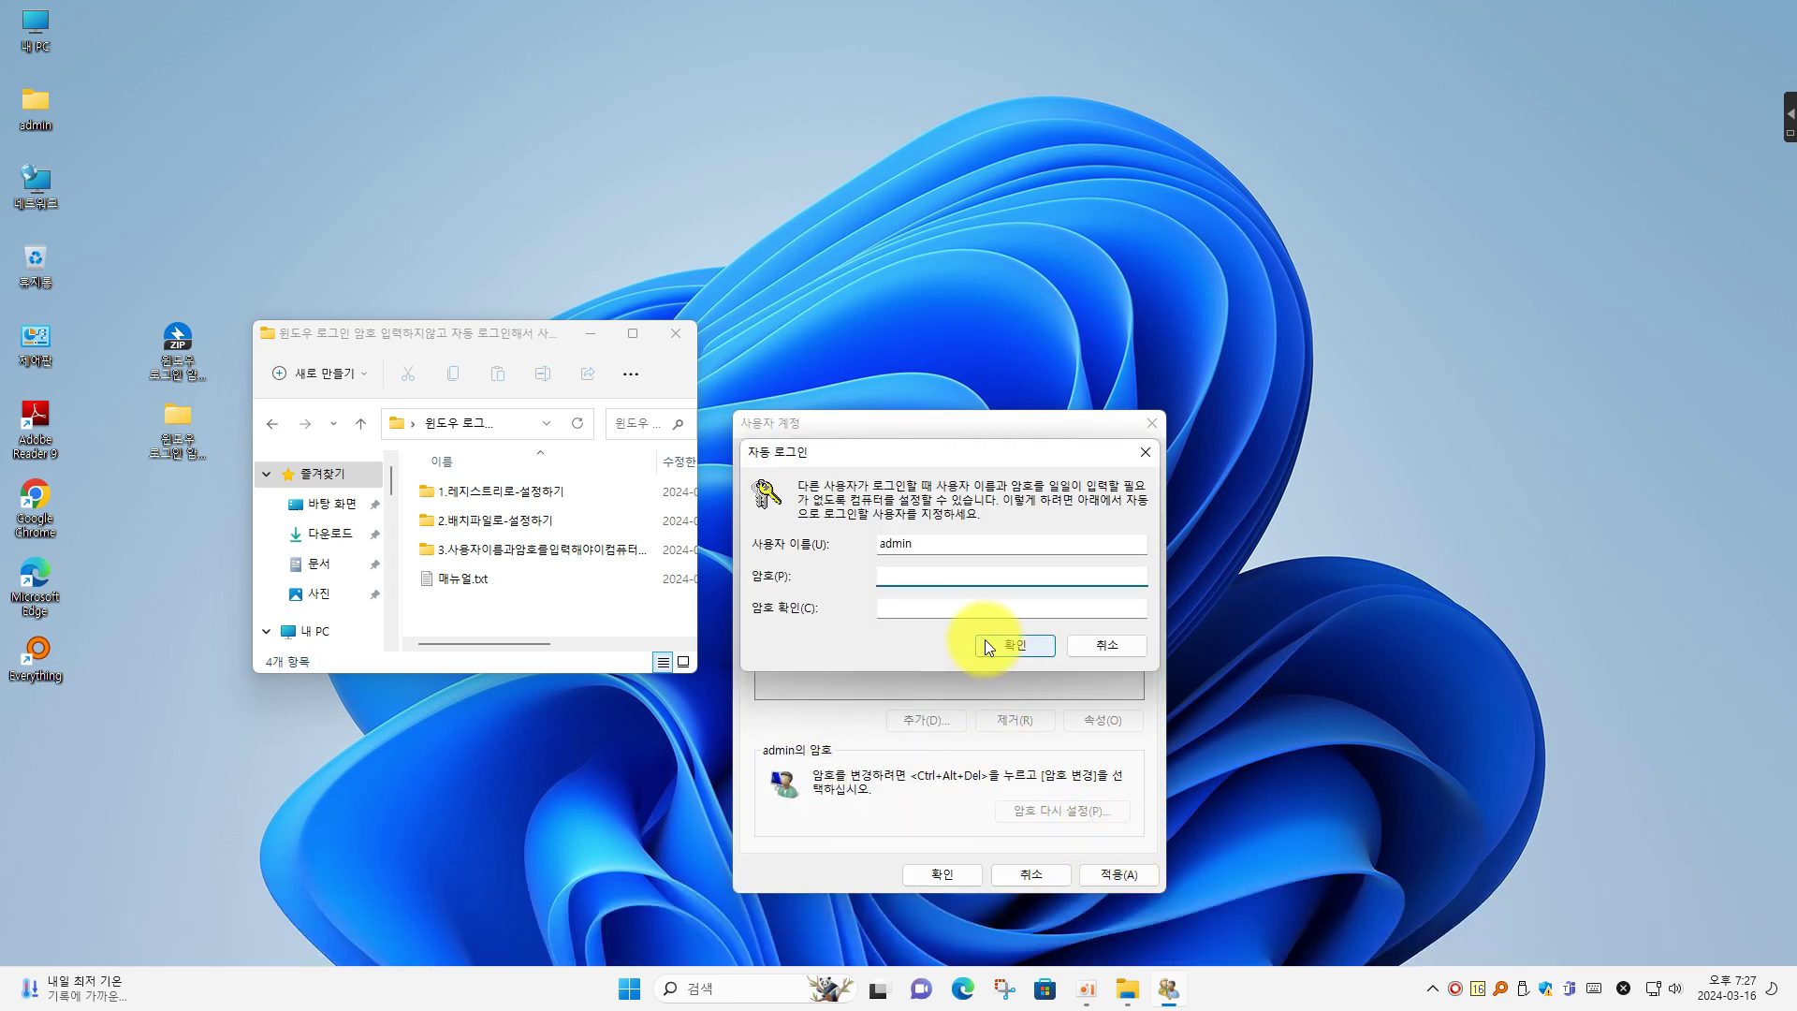
click(973, 615)
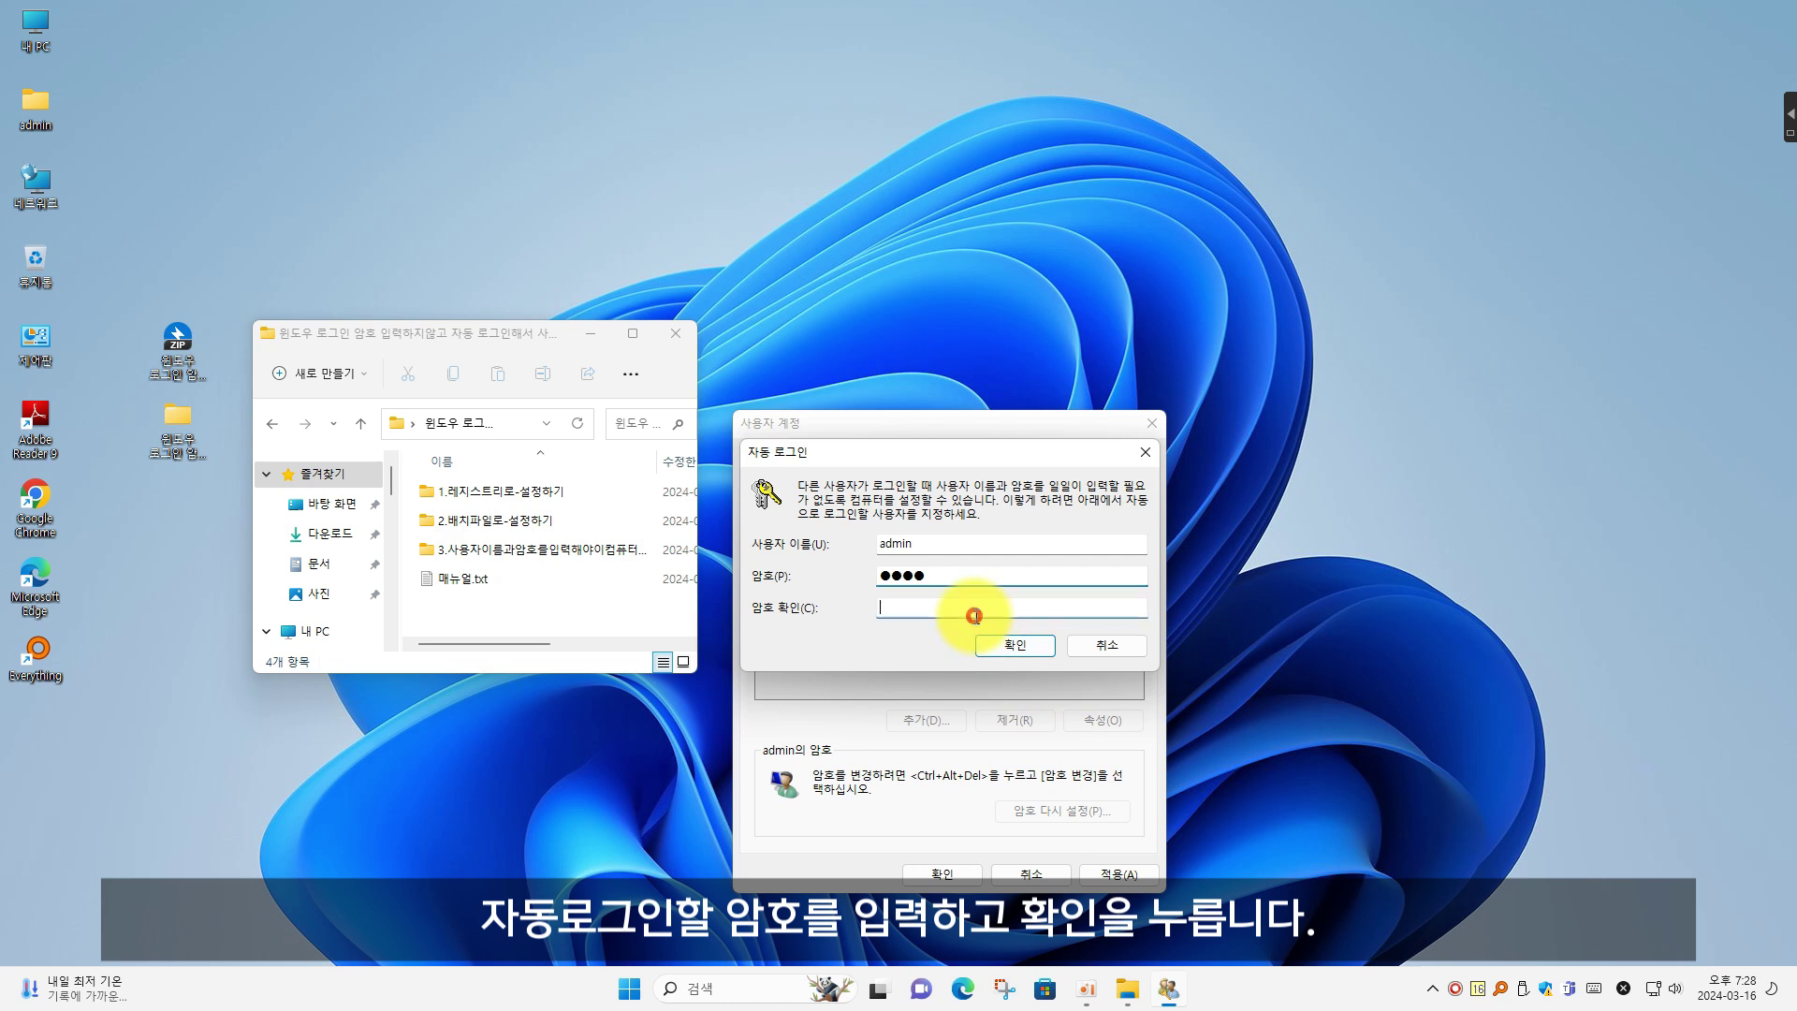
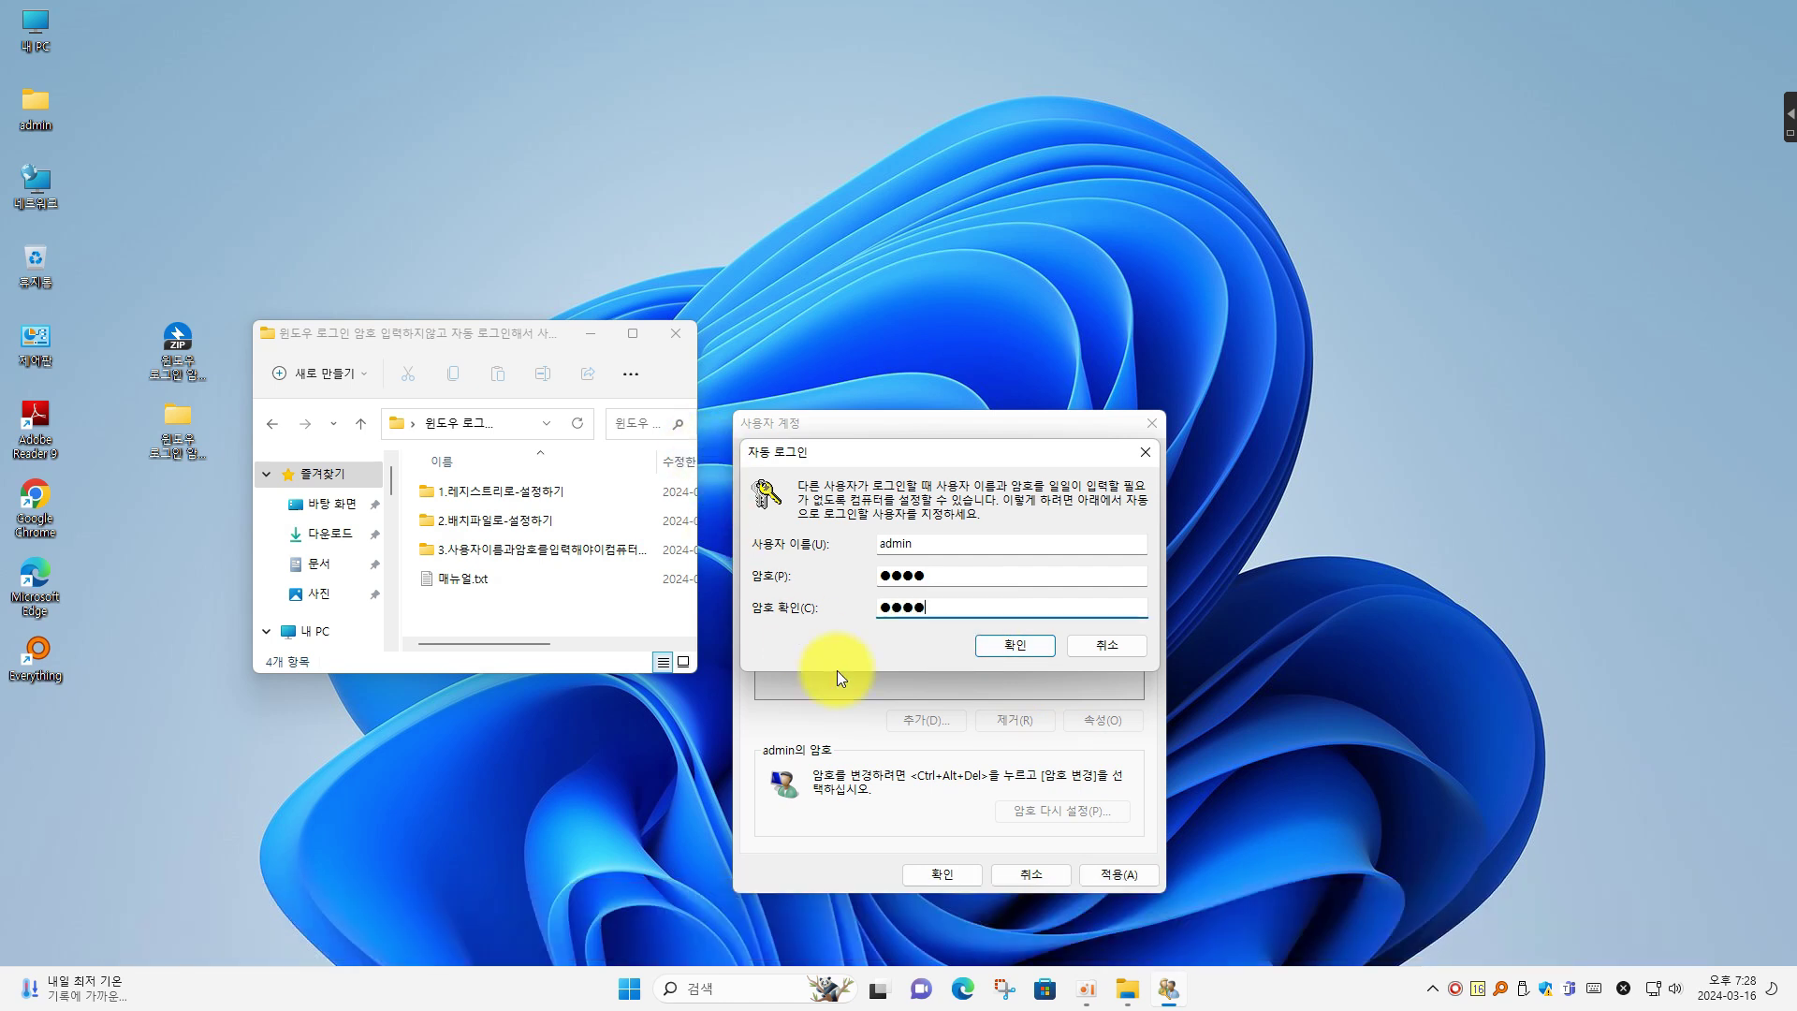
click(1026, 648)
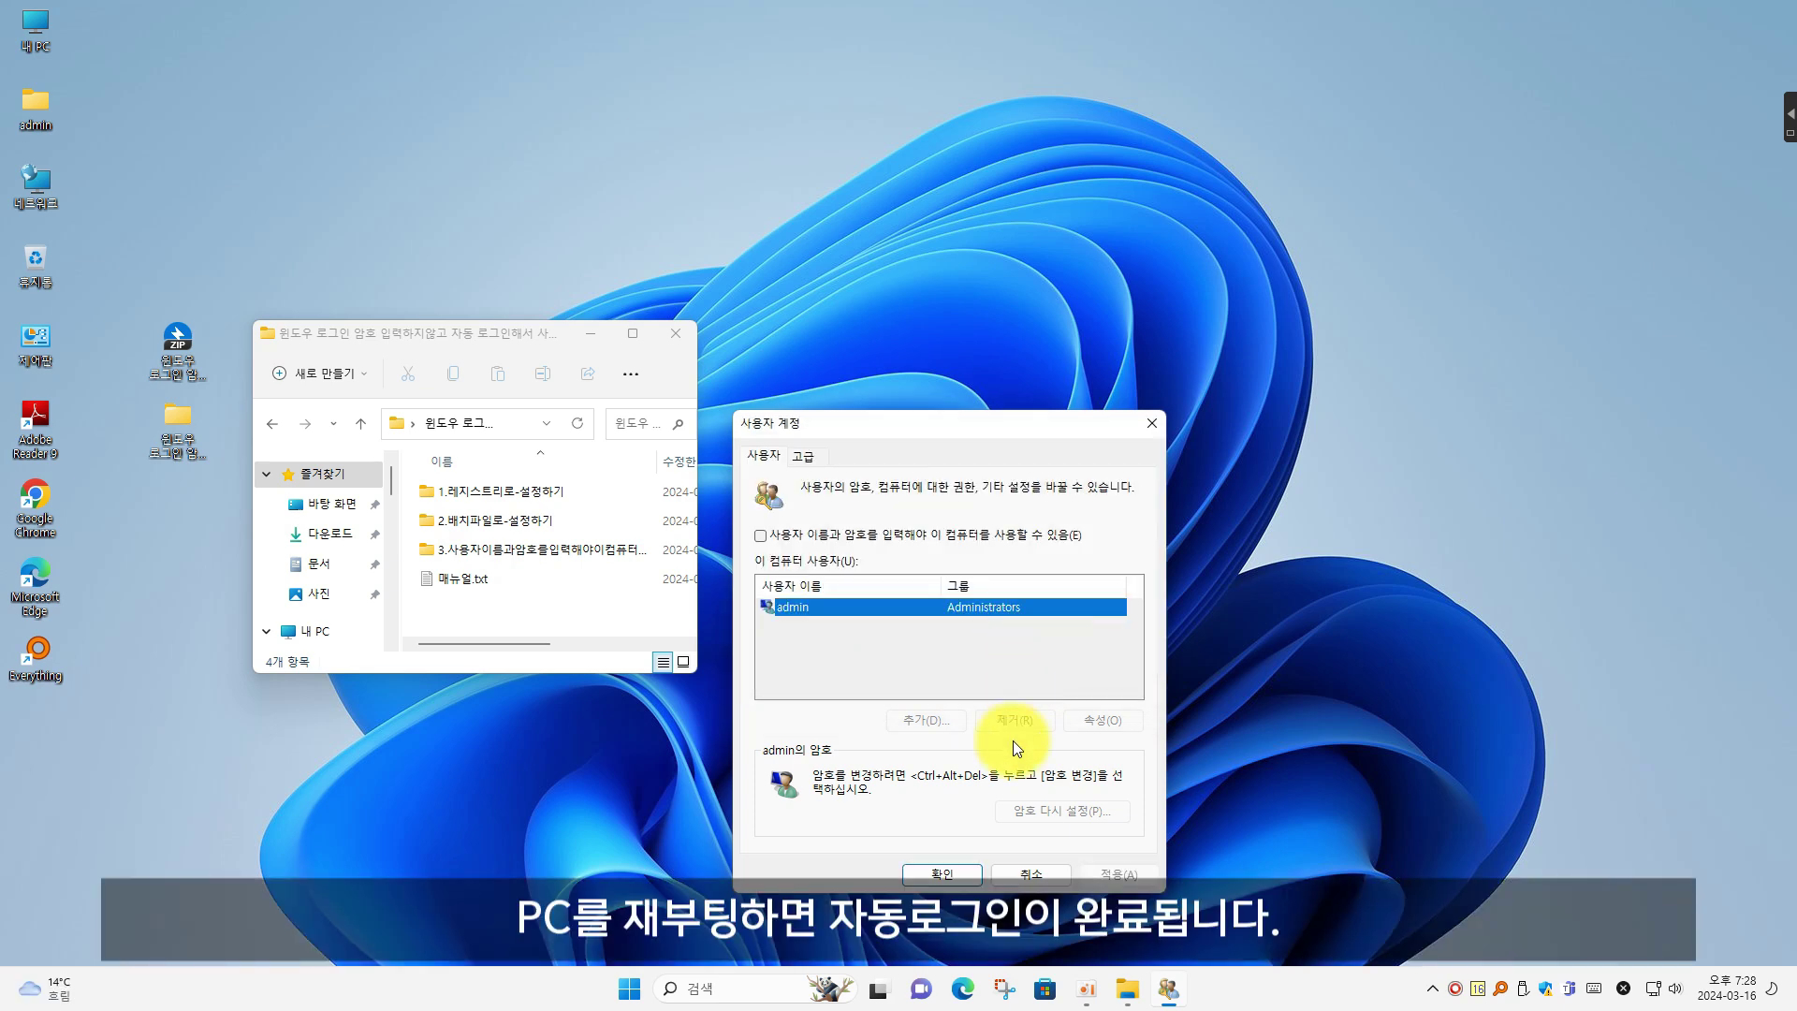
Confirm User Accounts with OK and open folder 1's 윈도우암호자동로그인레지스트리.reg in Notepad
click(957, 875)
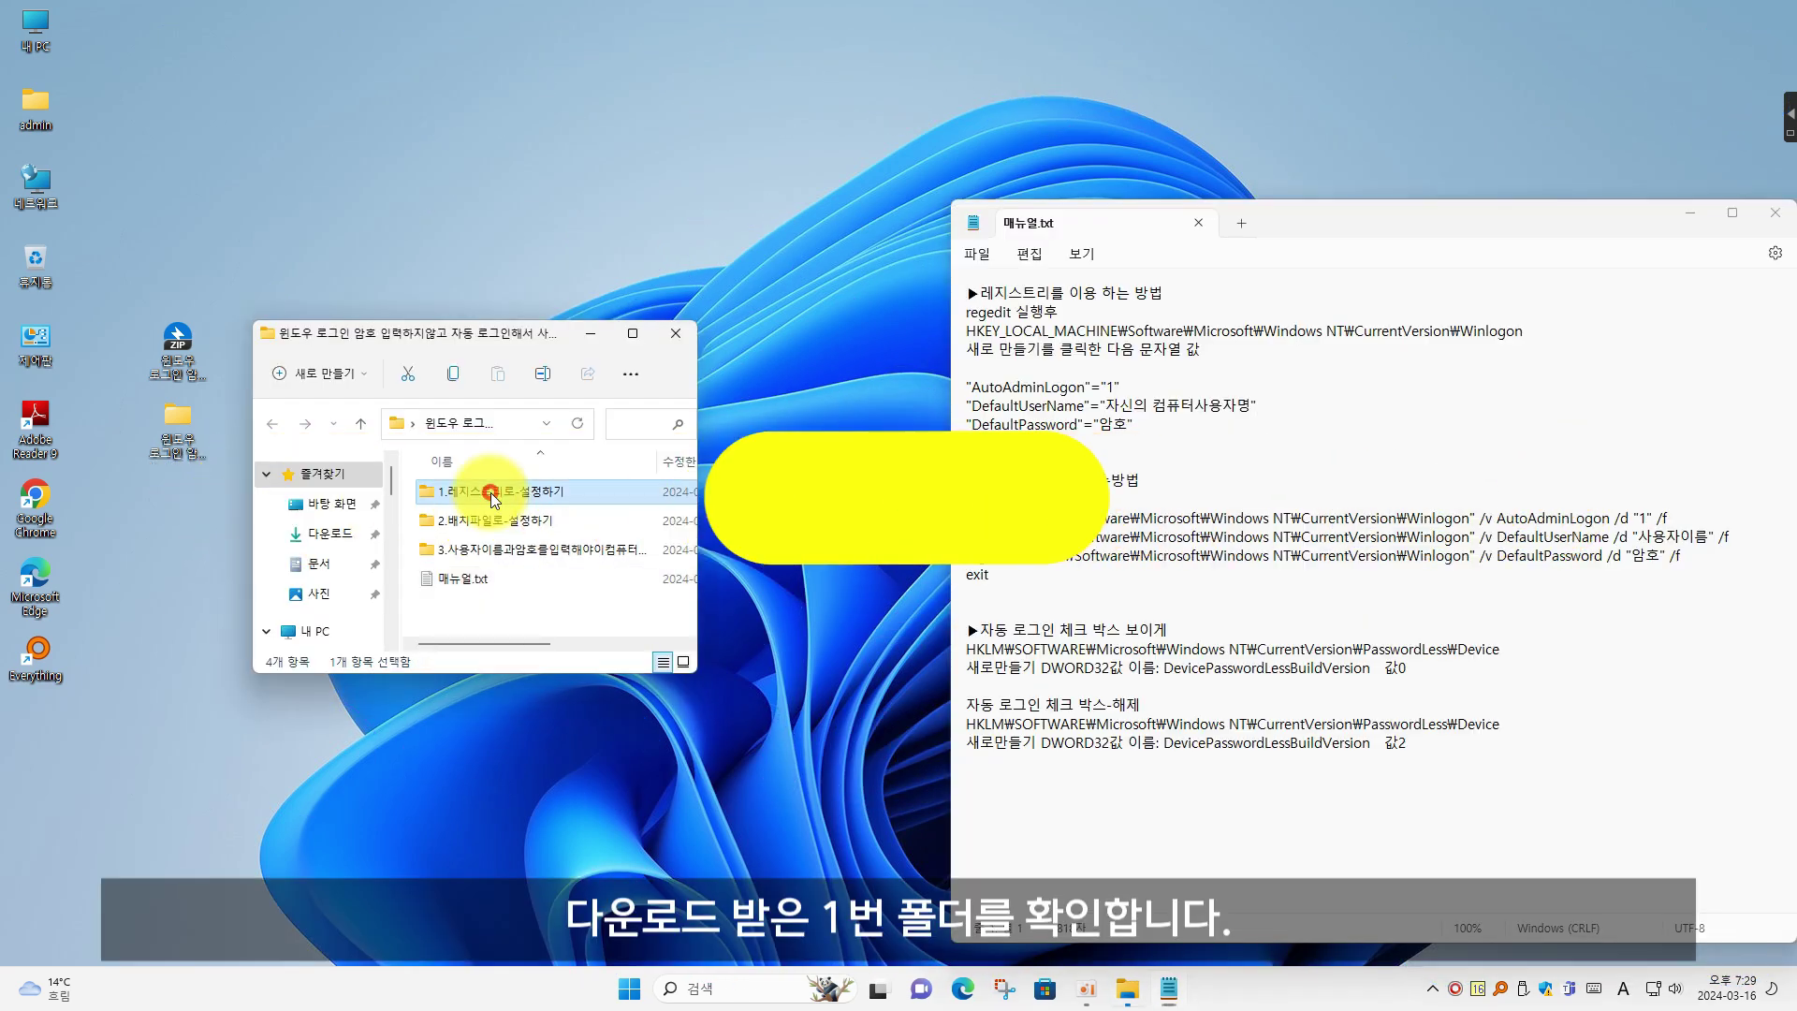
drag(696, 476, 854, 478)
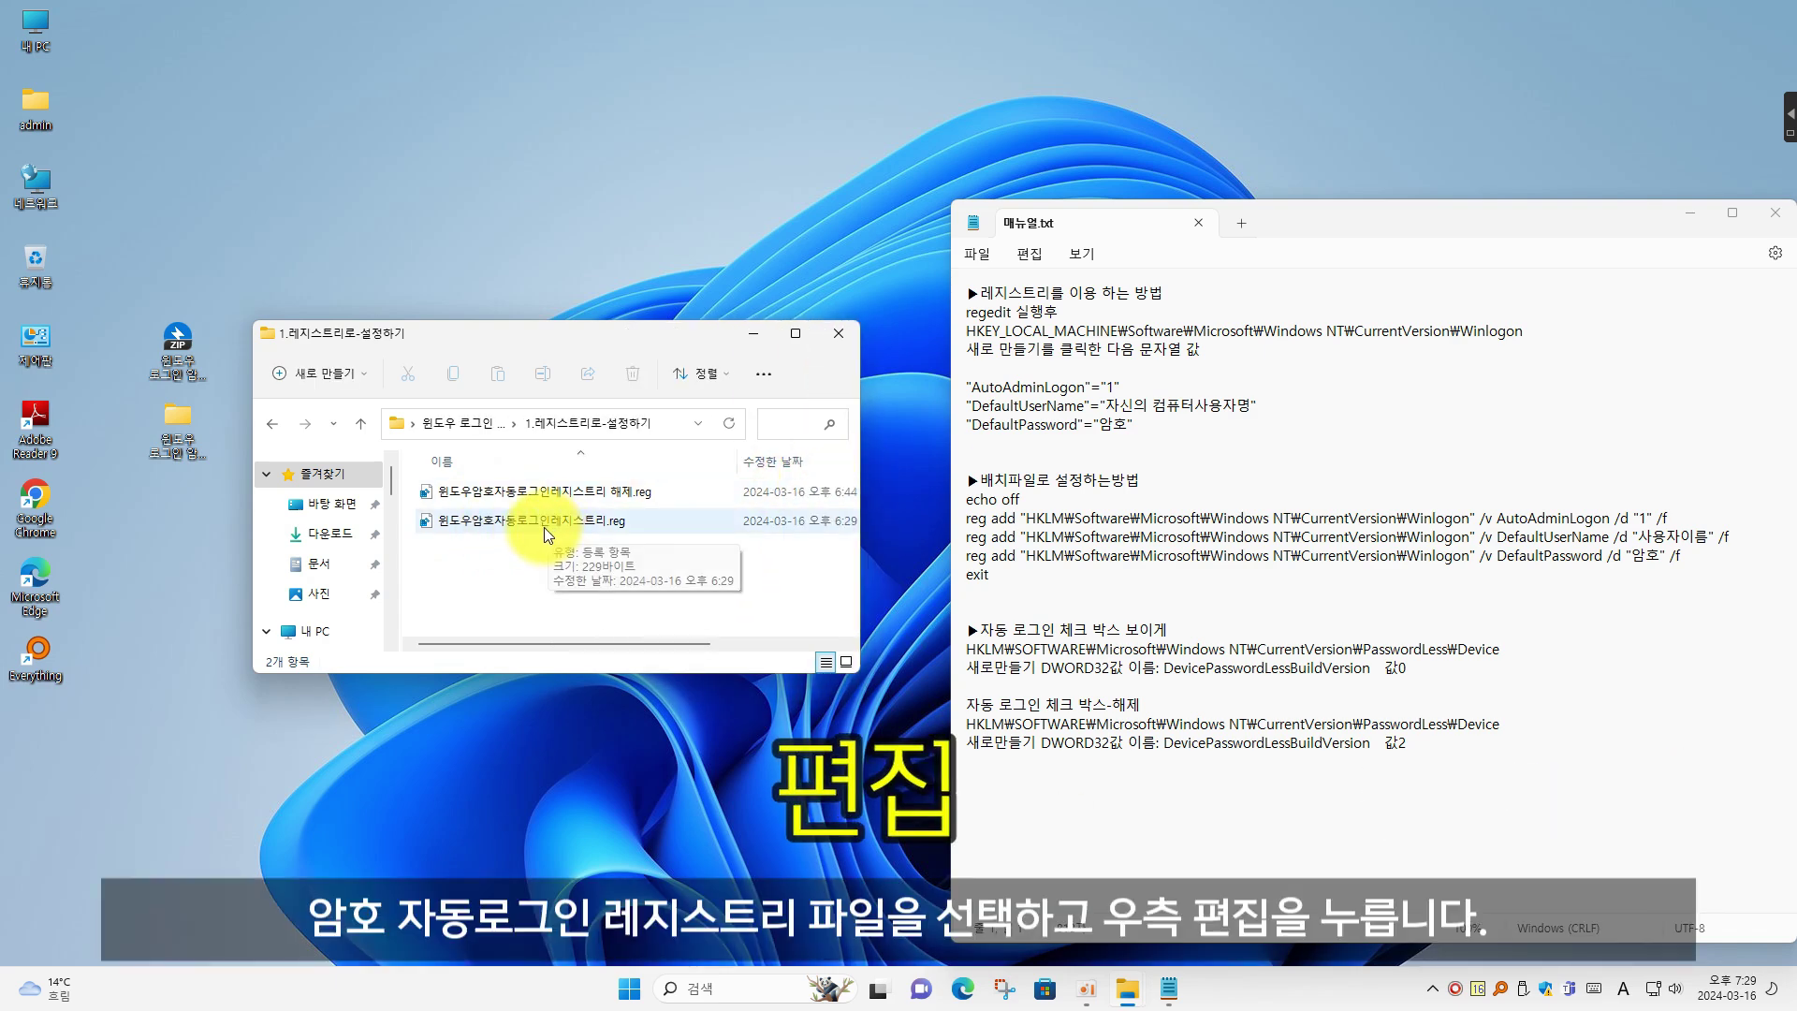
right_click(540, 526)
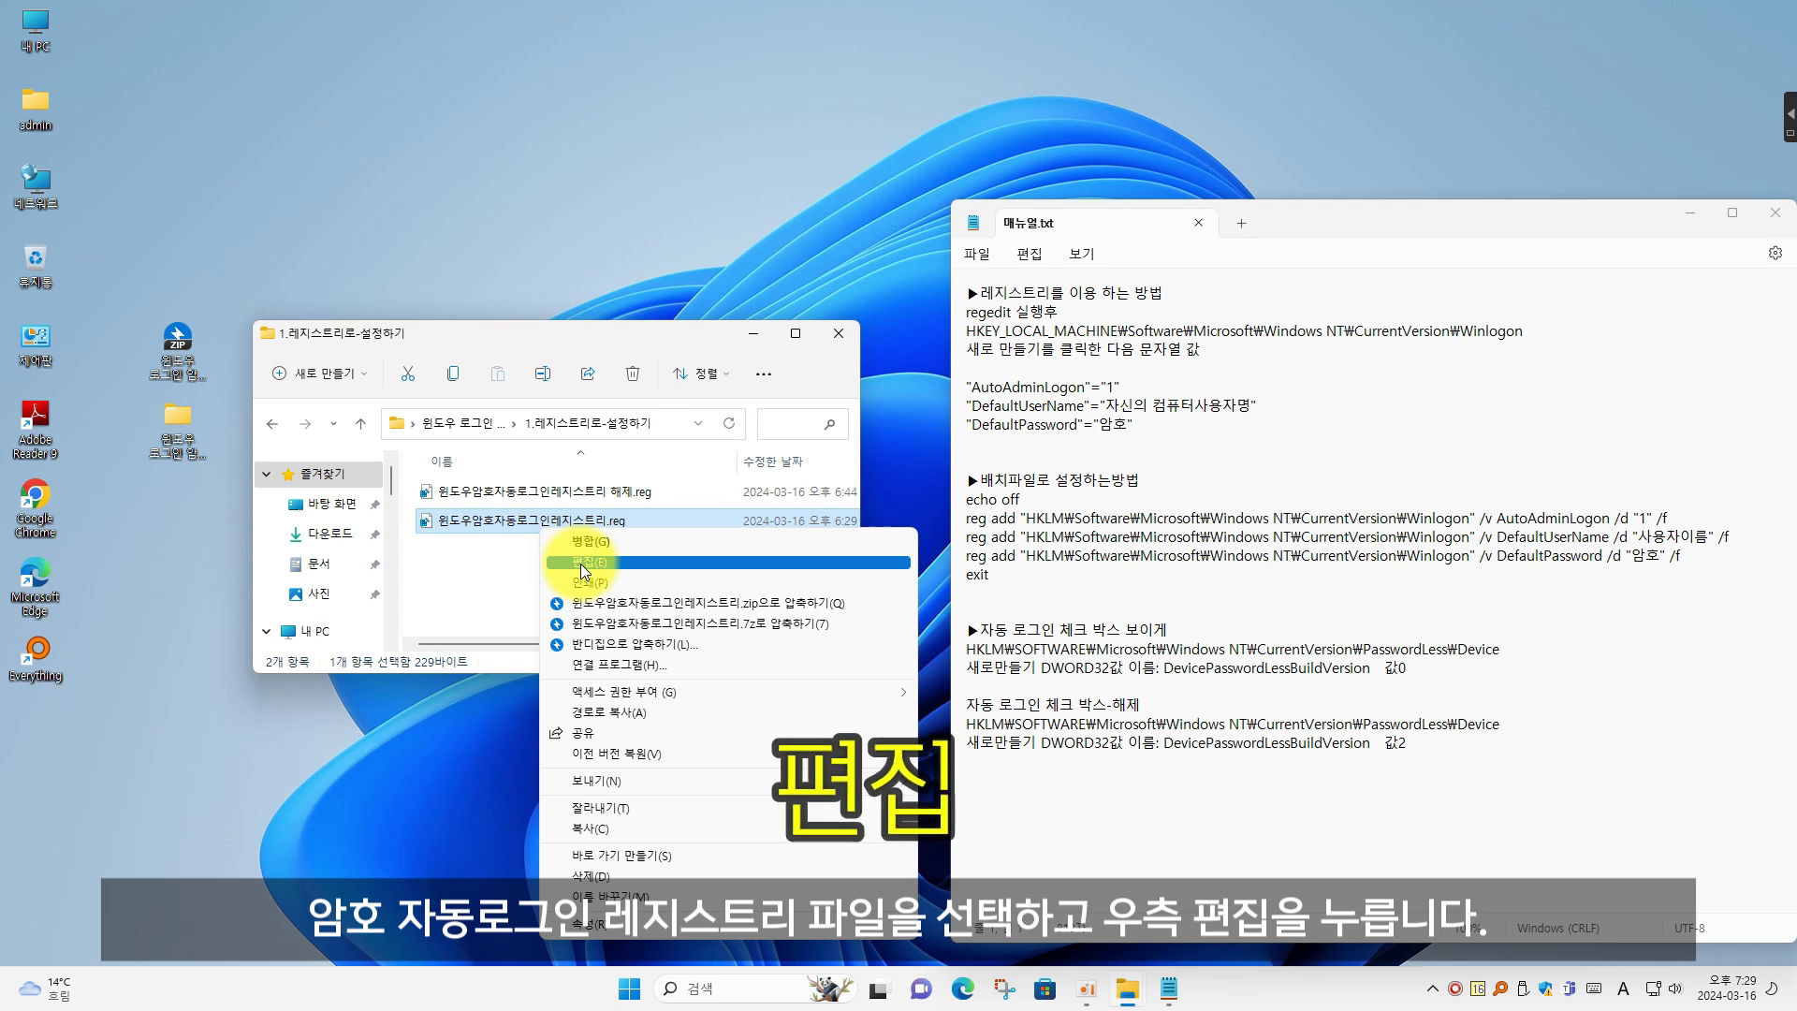
click(580, 564)
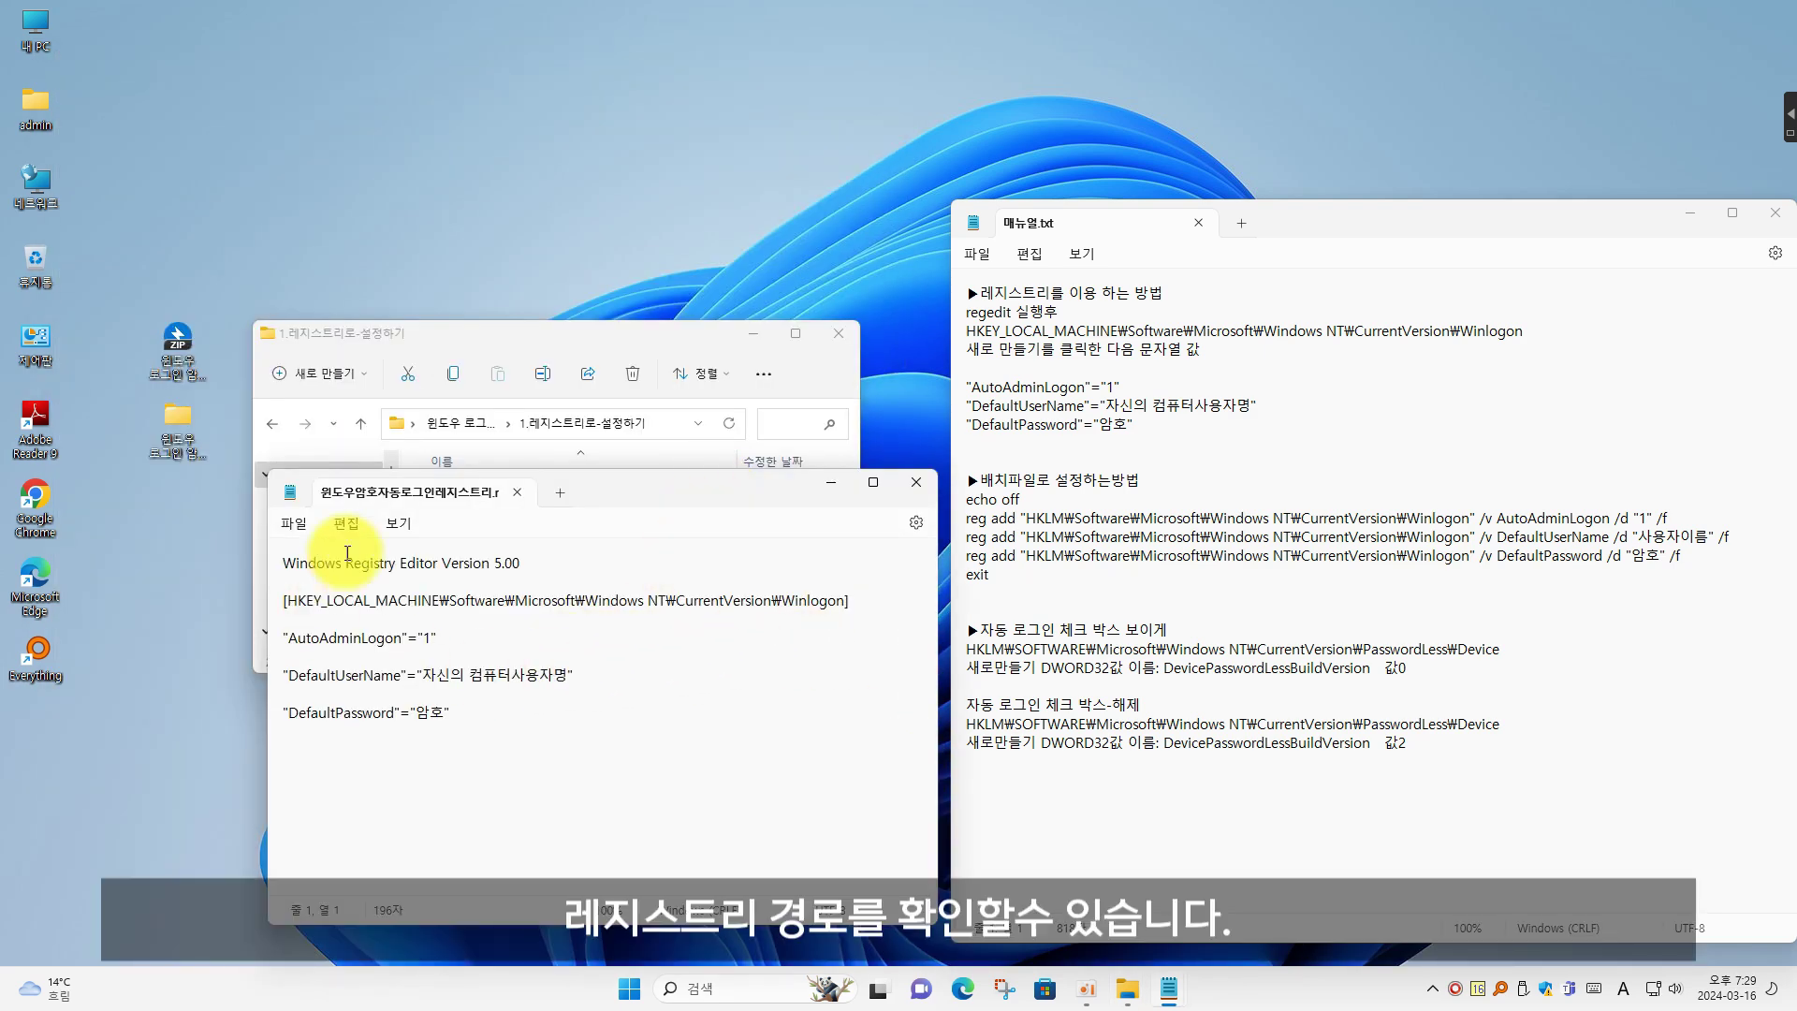
Replace the placeholders: DefaultUserName becomes 'admin' and DefaultPassword the account password
drag(293, 602, 835, 605)
click(706, 698)
drag(421, 675, 567, 674)
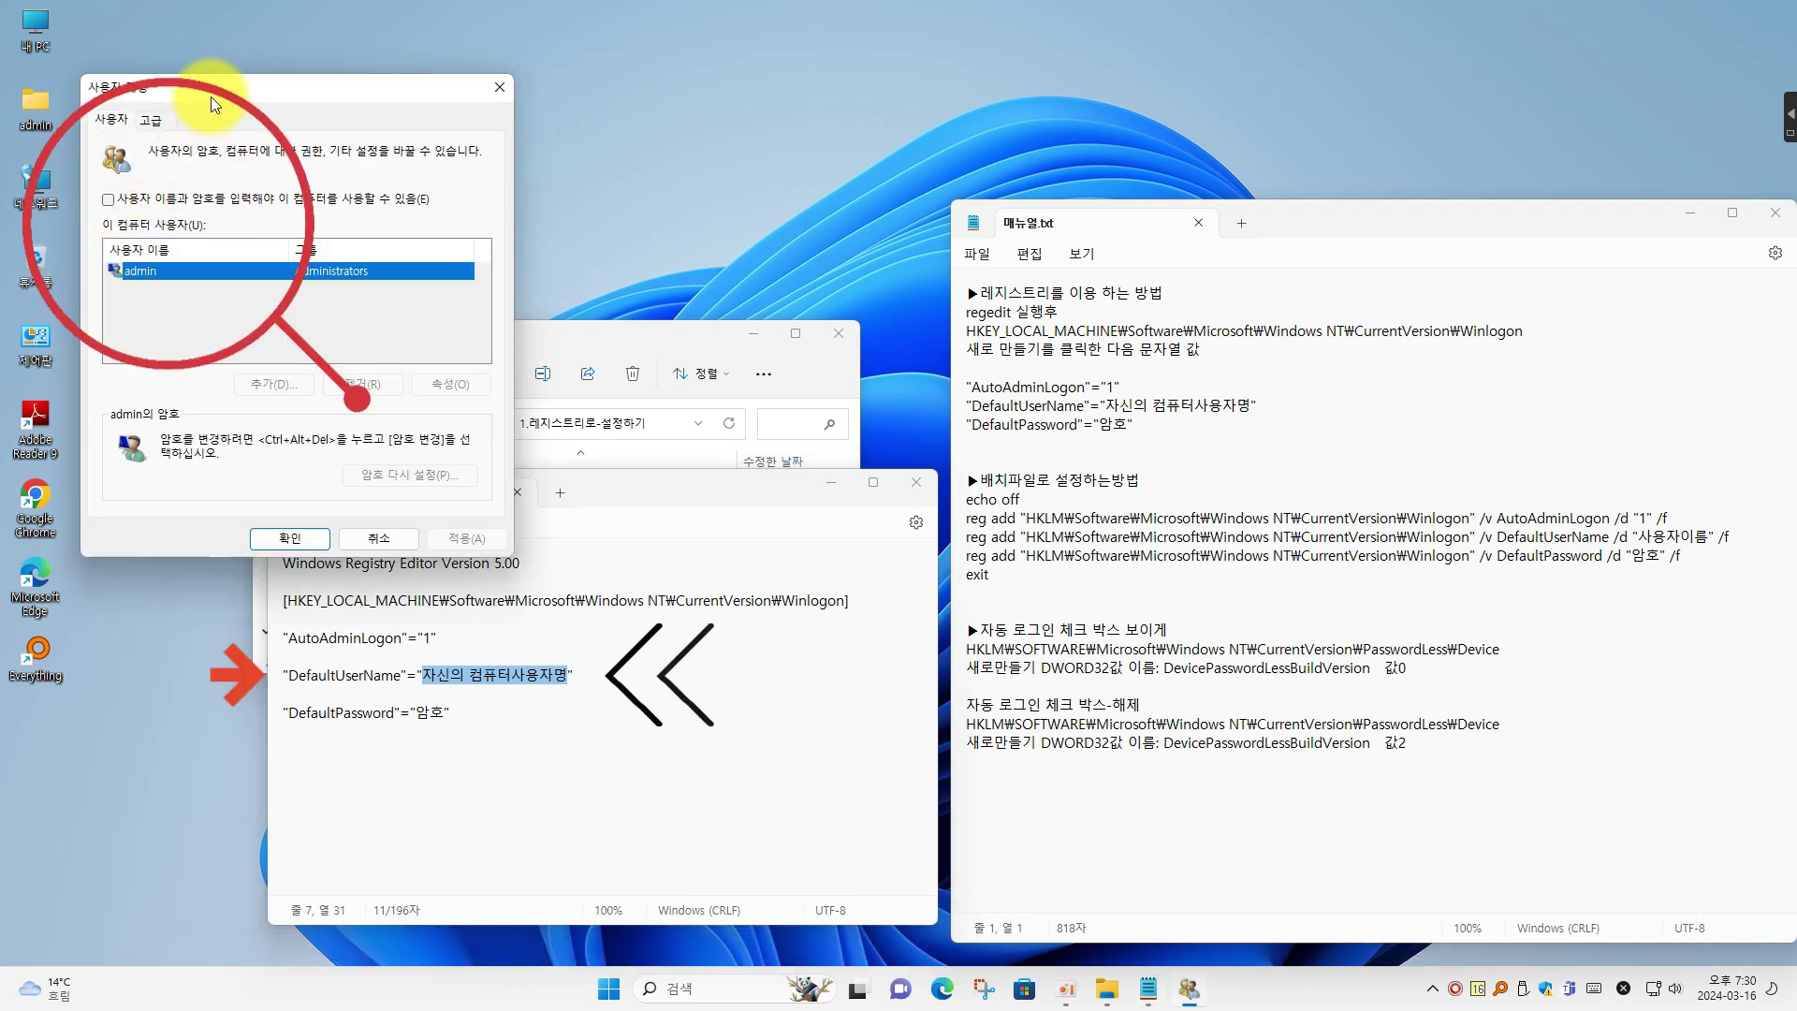
mouse_move(211, 97)
mouse_down()
mouse_move(221, 52)
mouse_move(201, 49)
mouse_up()
drag(581, 486, 596, 507)
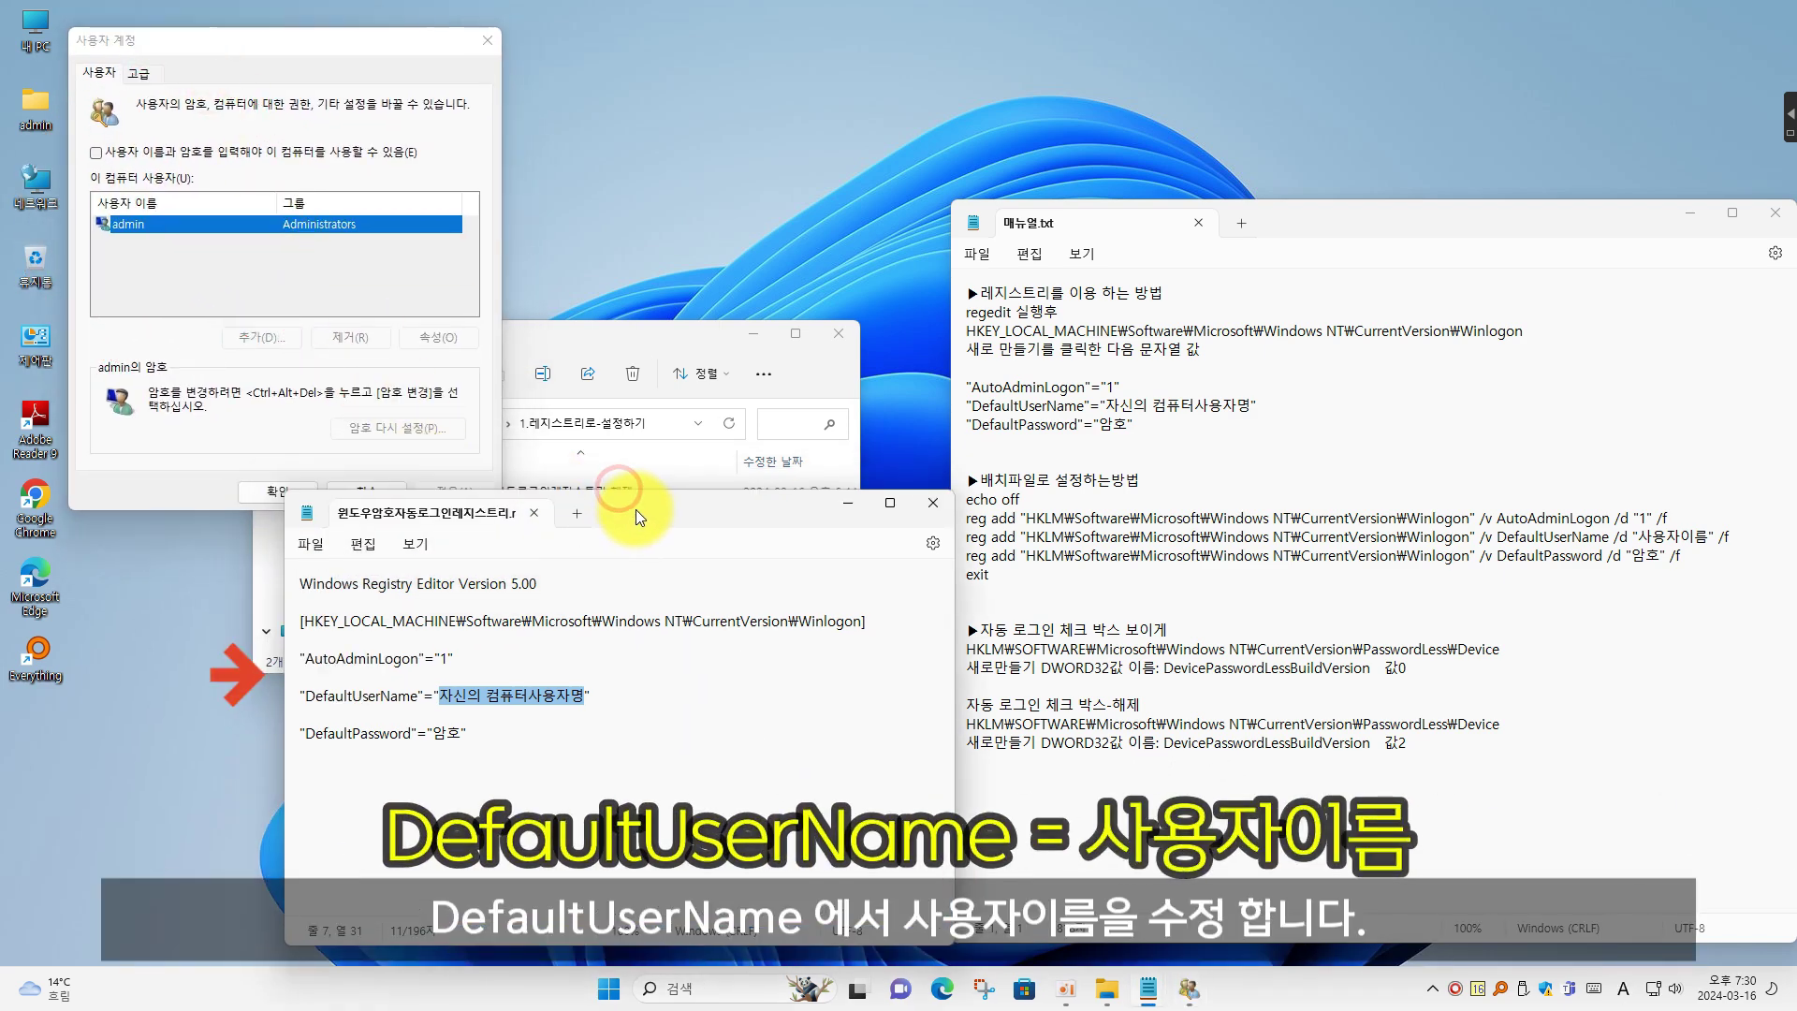
click(577, 704)
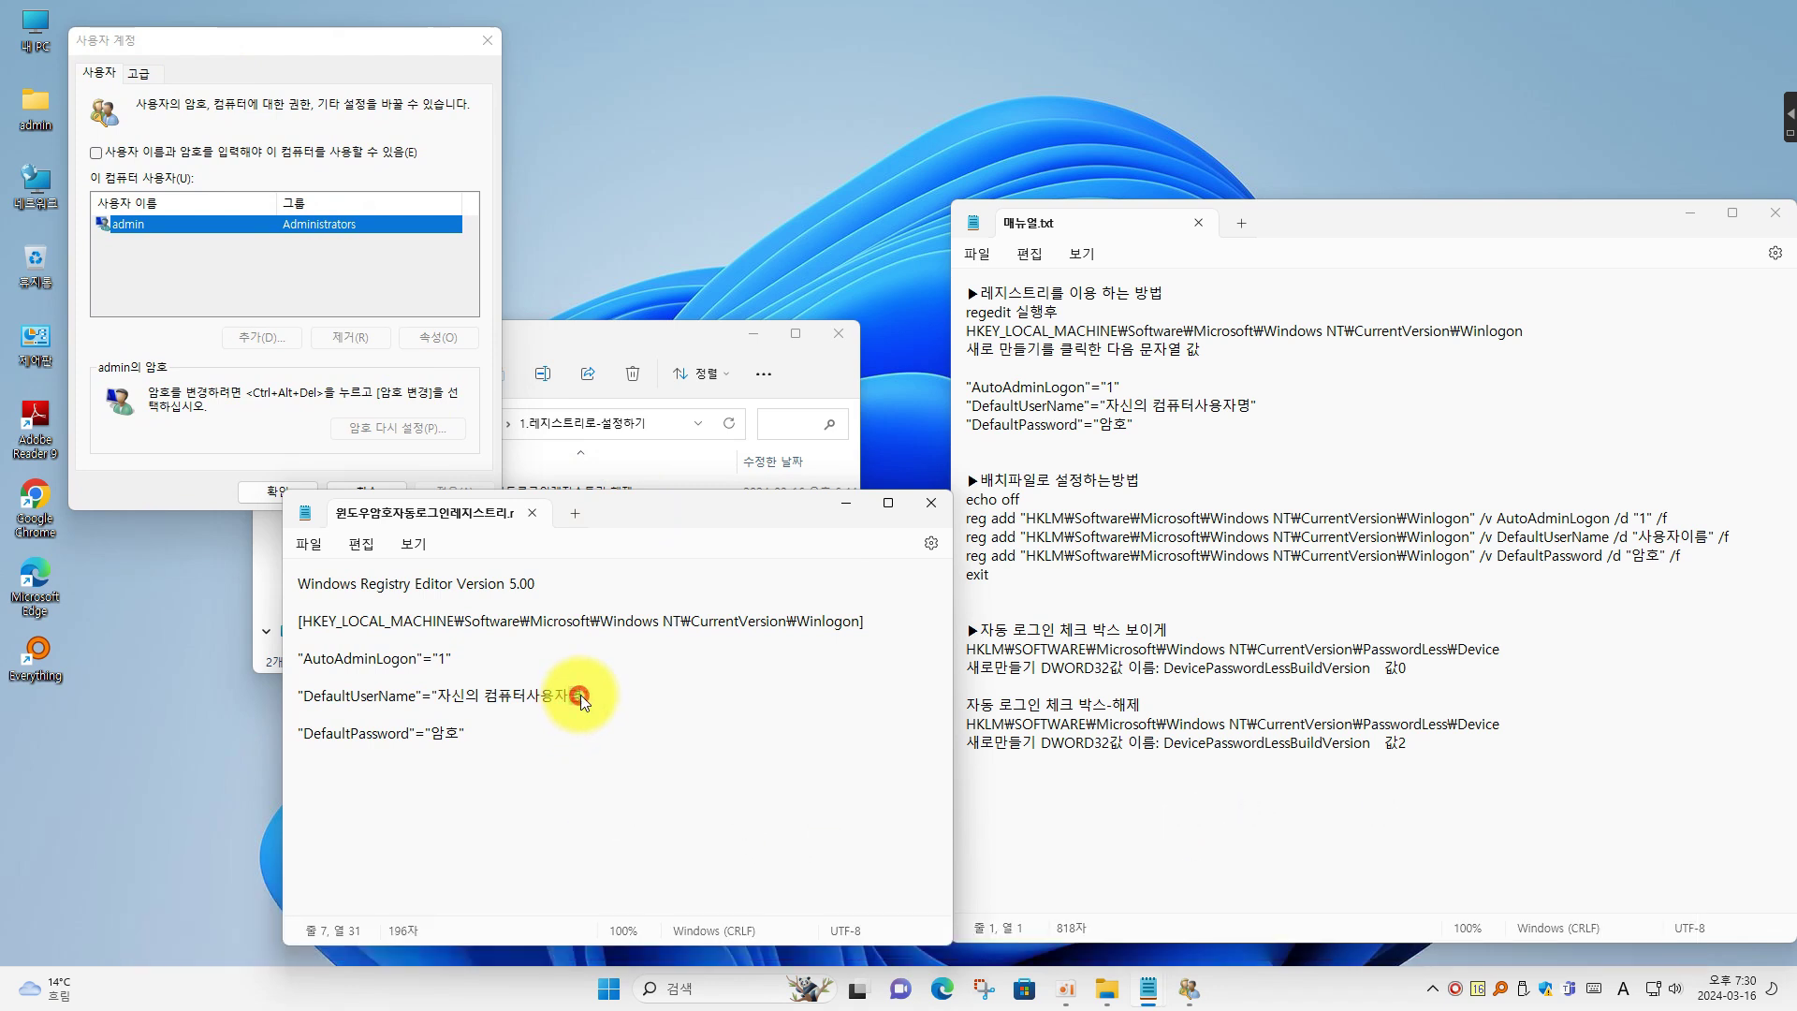
drag(581, 697, 435, 700)
text(ad)
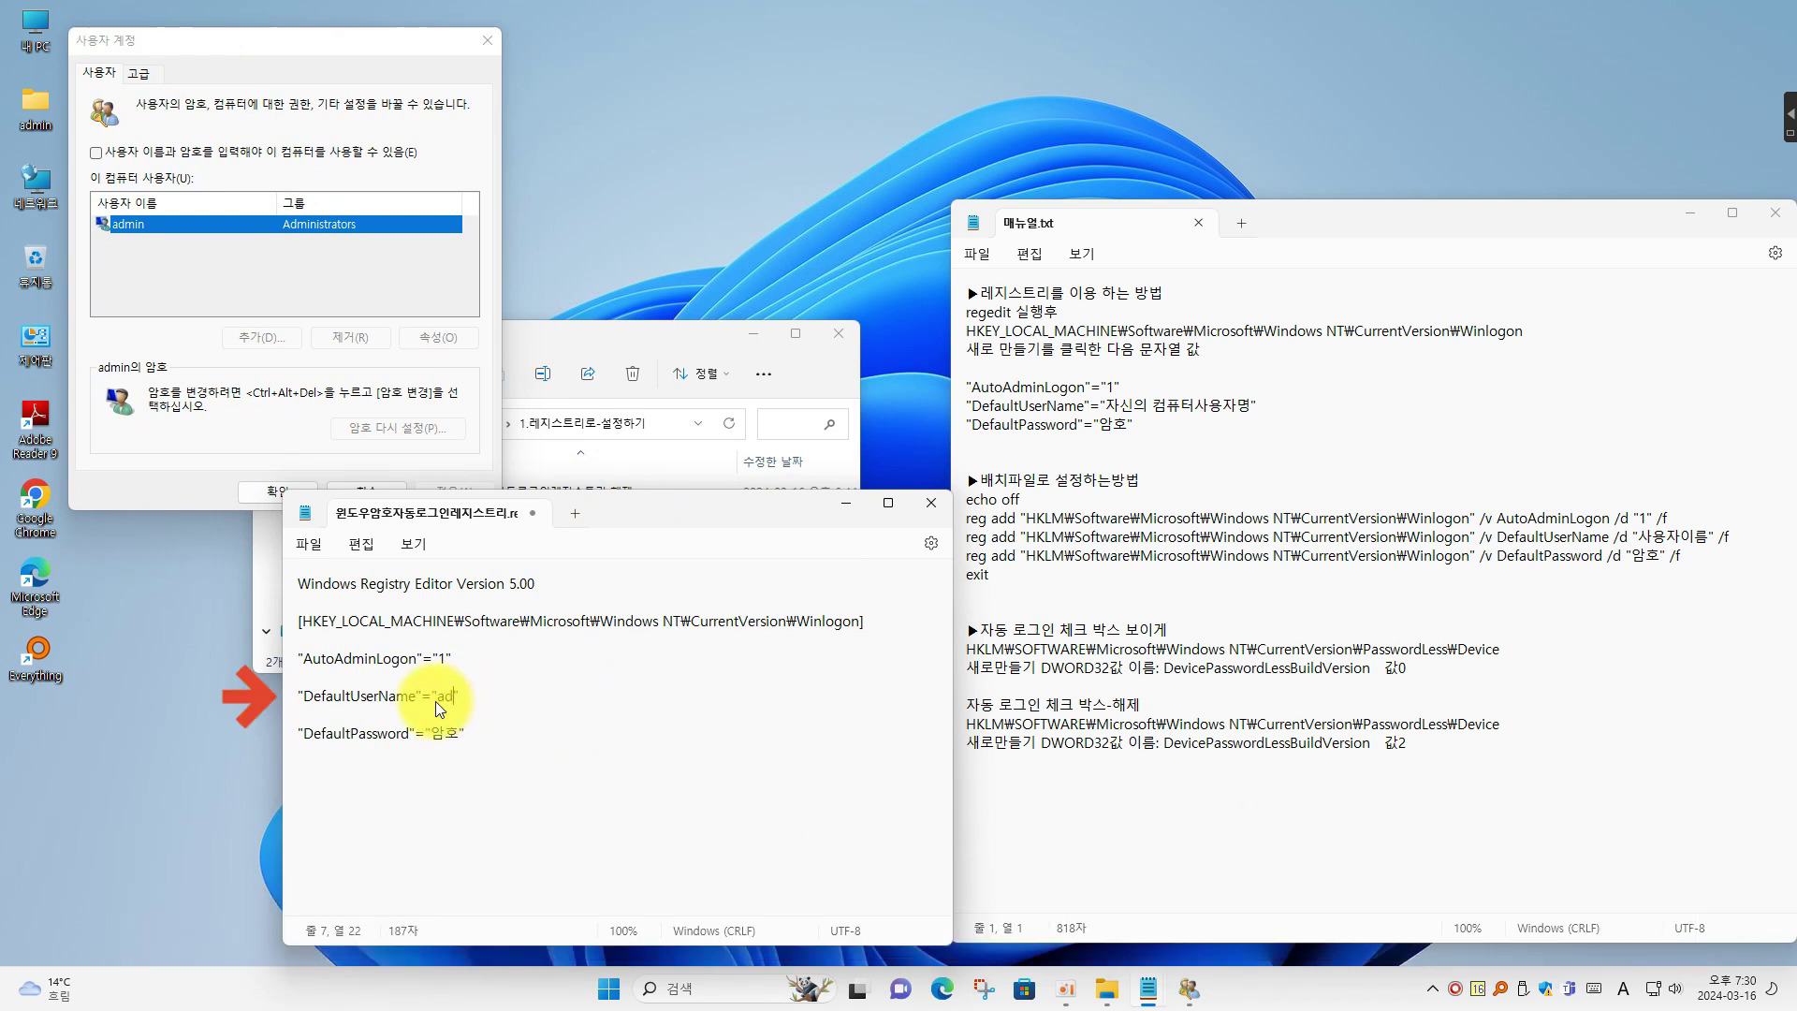
text(min)
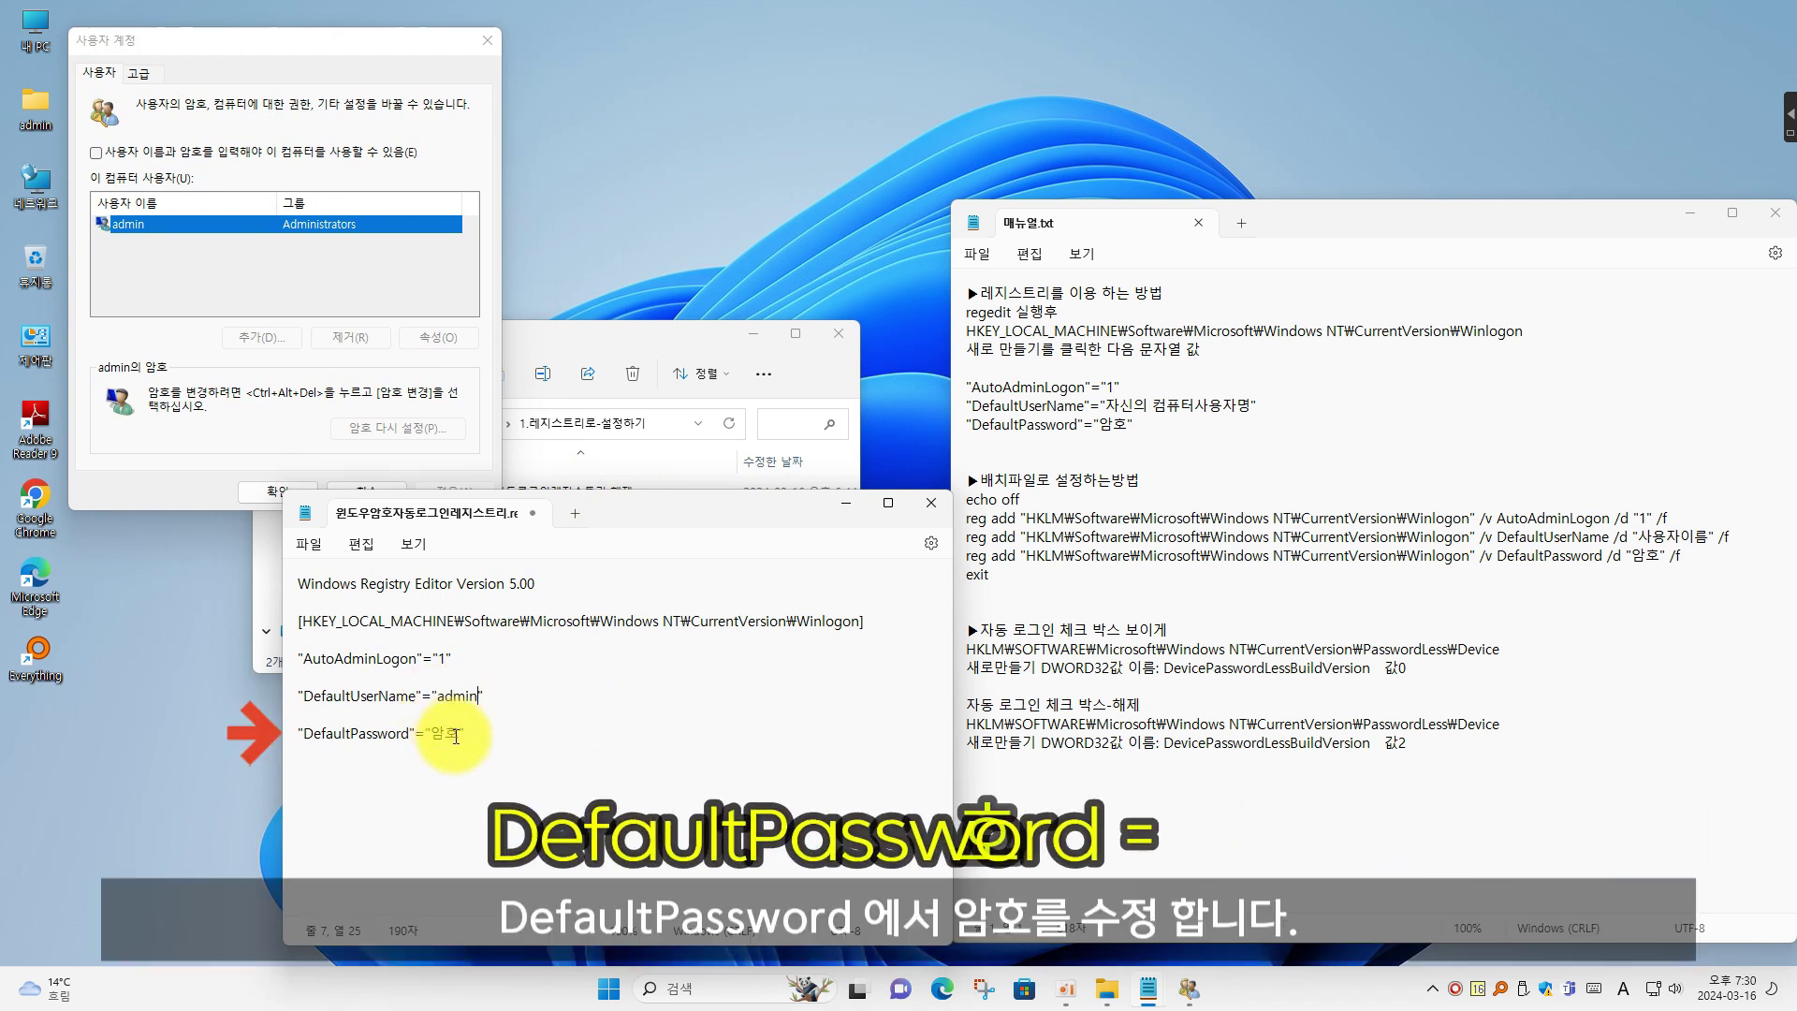
drag(461, 735, 431, 738)
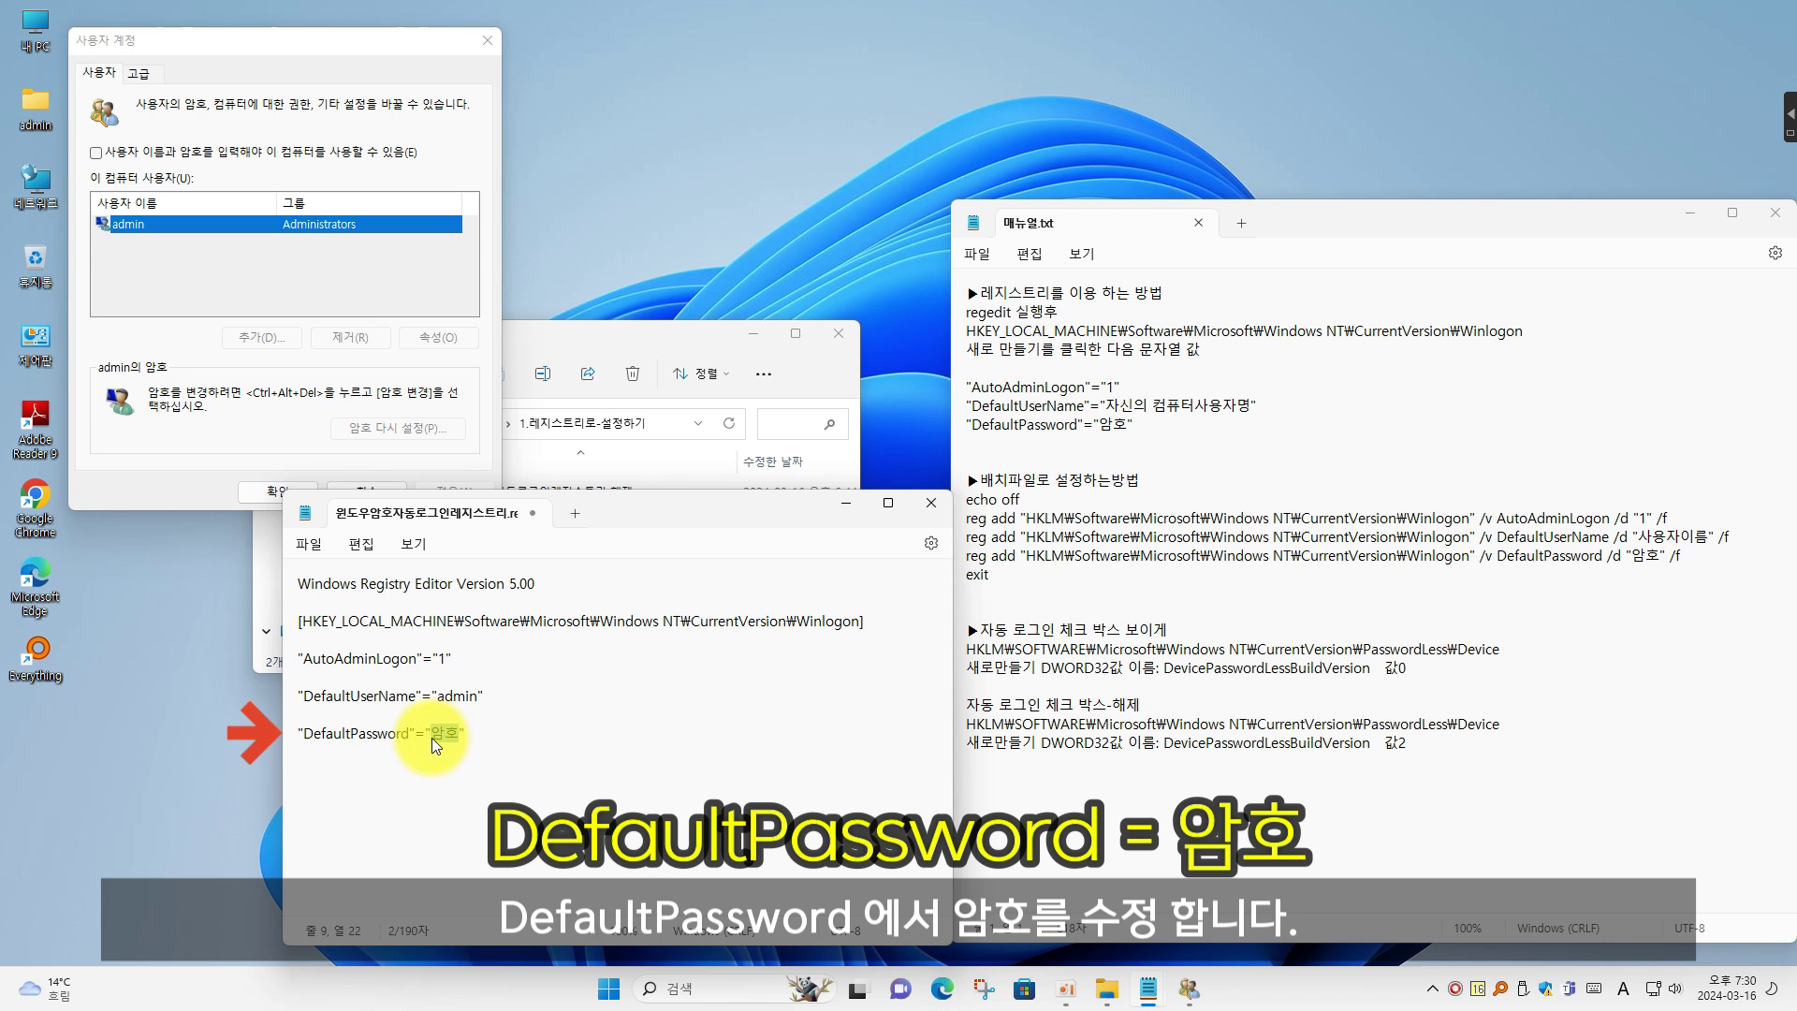
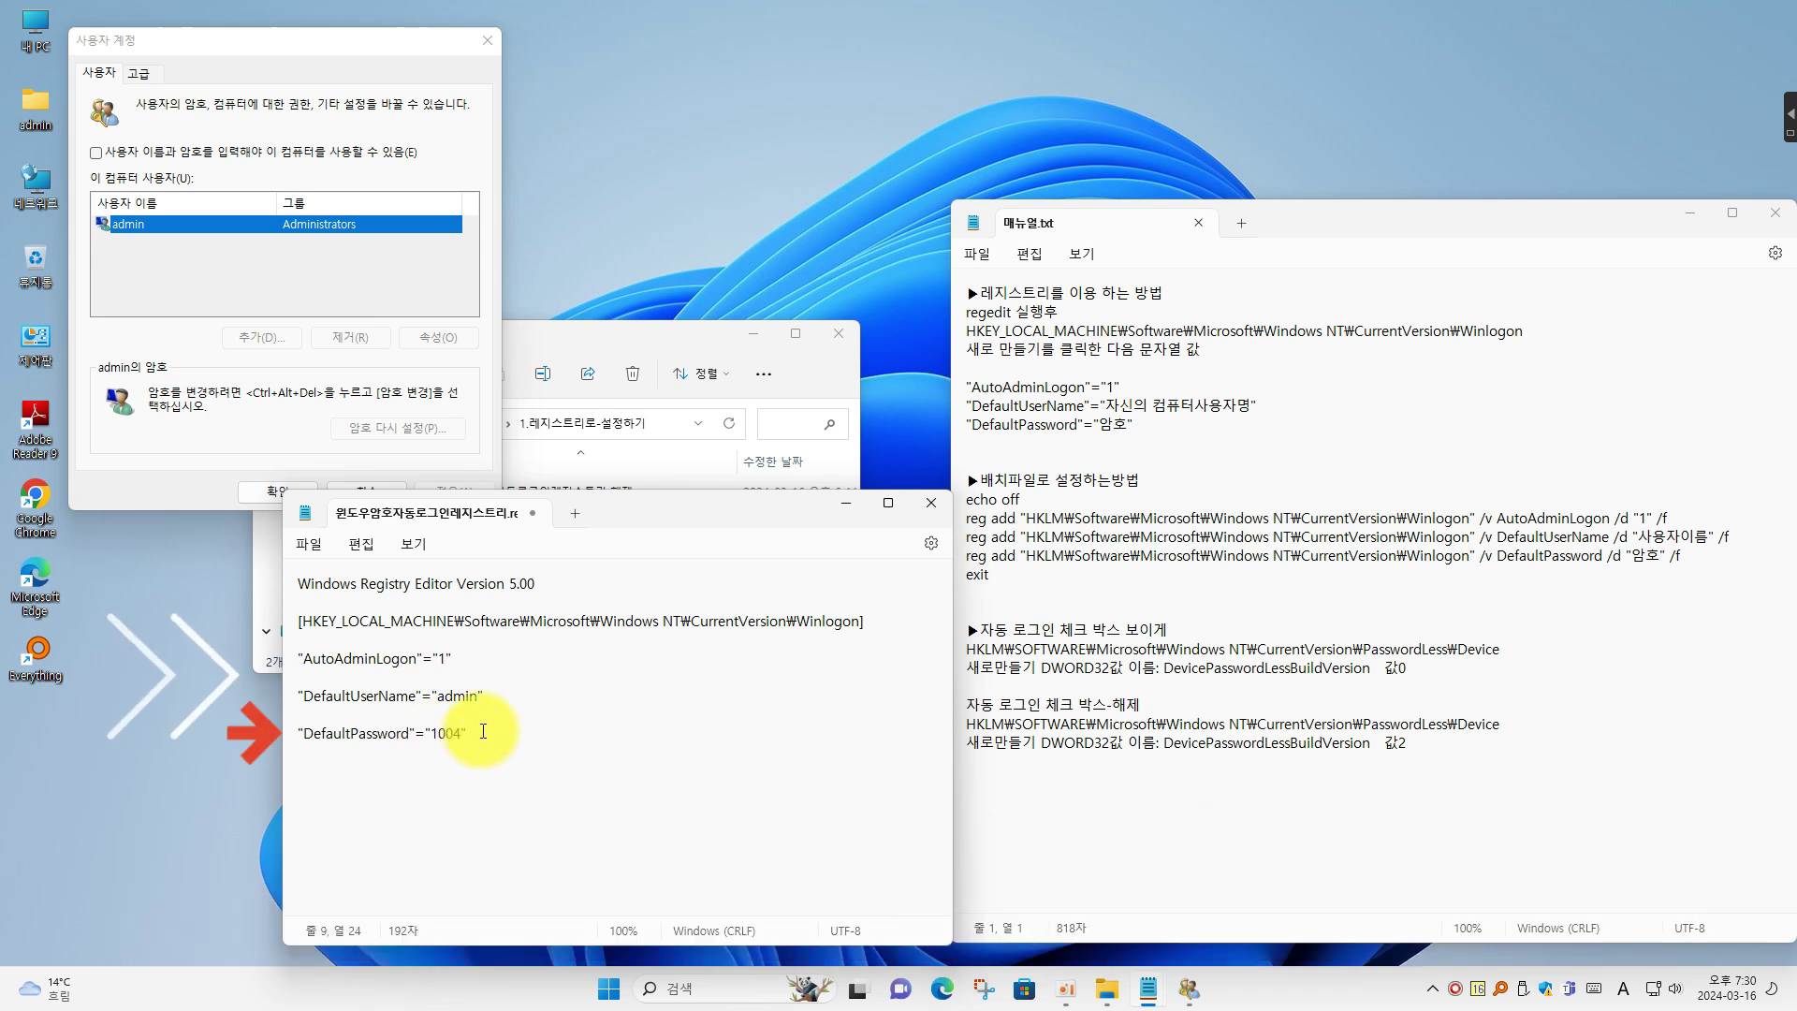
Save the edited registry file via File > Save and close Notepad
click(322, 548)
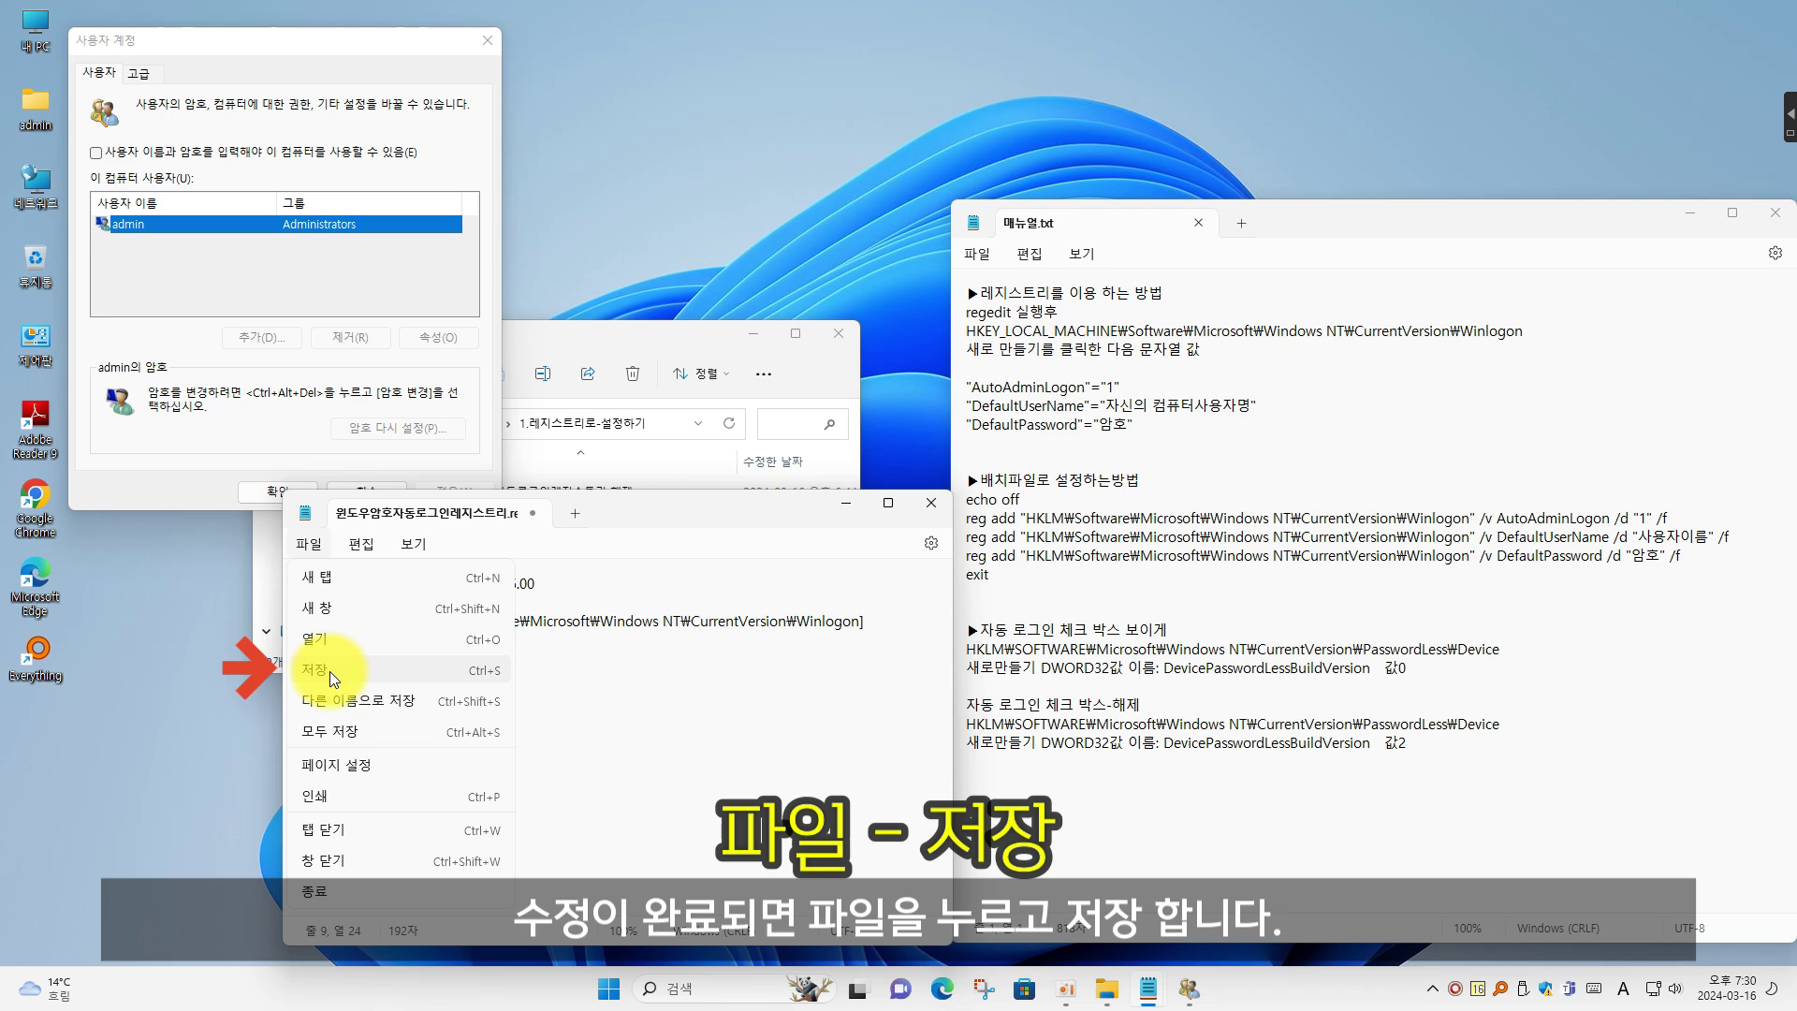
click(330, 671)
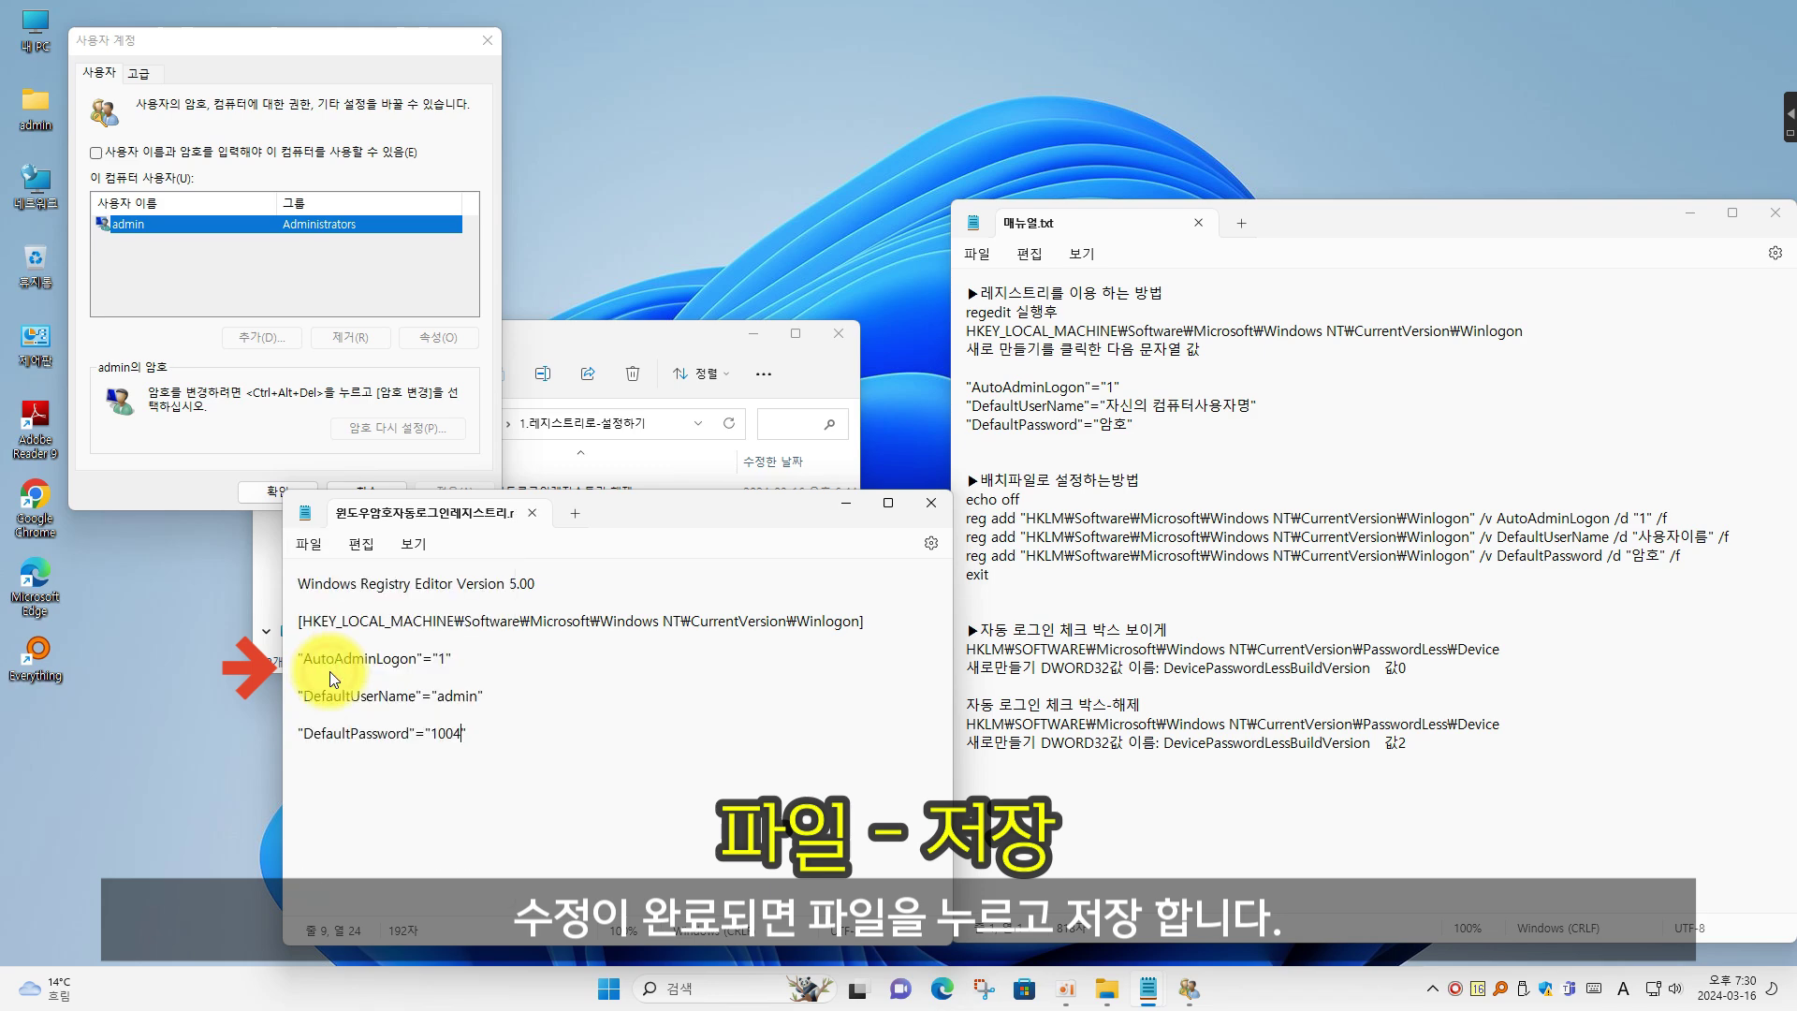
click(932, 503)
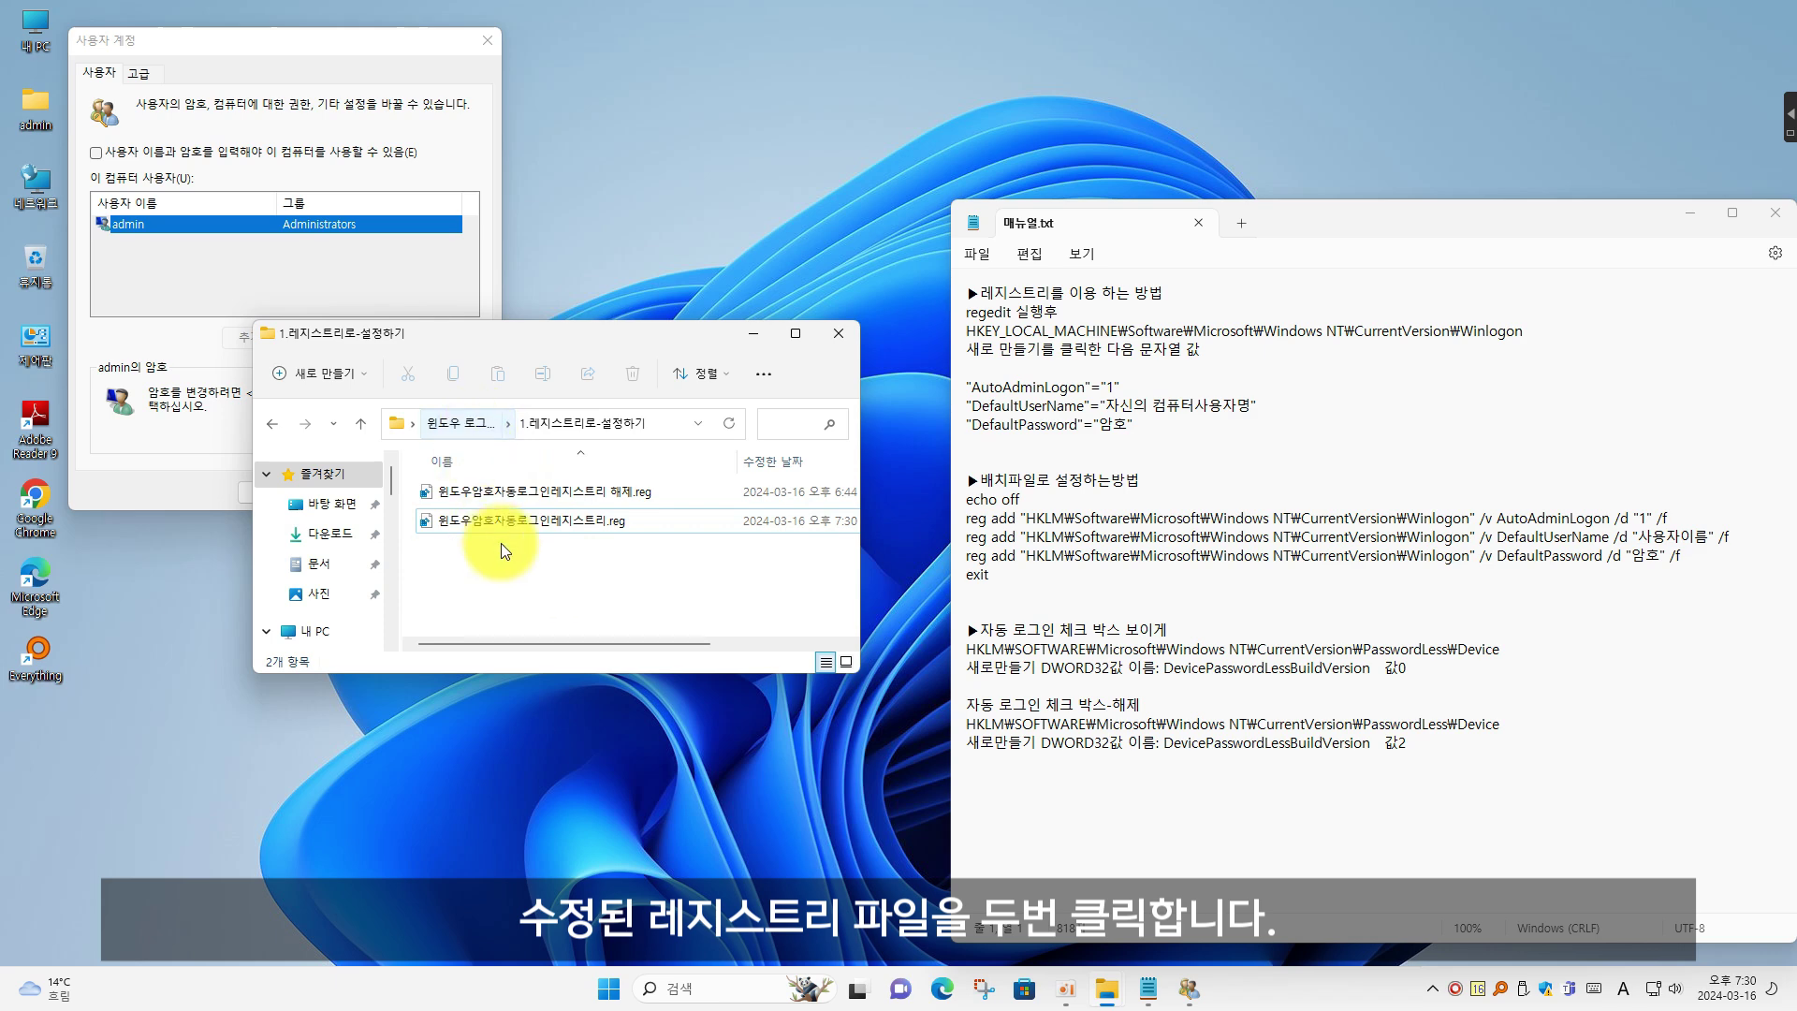
Merge the edited auto-login .reg file into the registry and acknowledge the success message
double_click(526, 522)
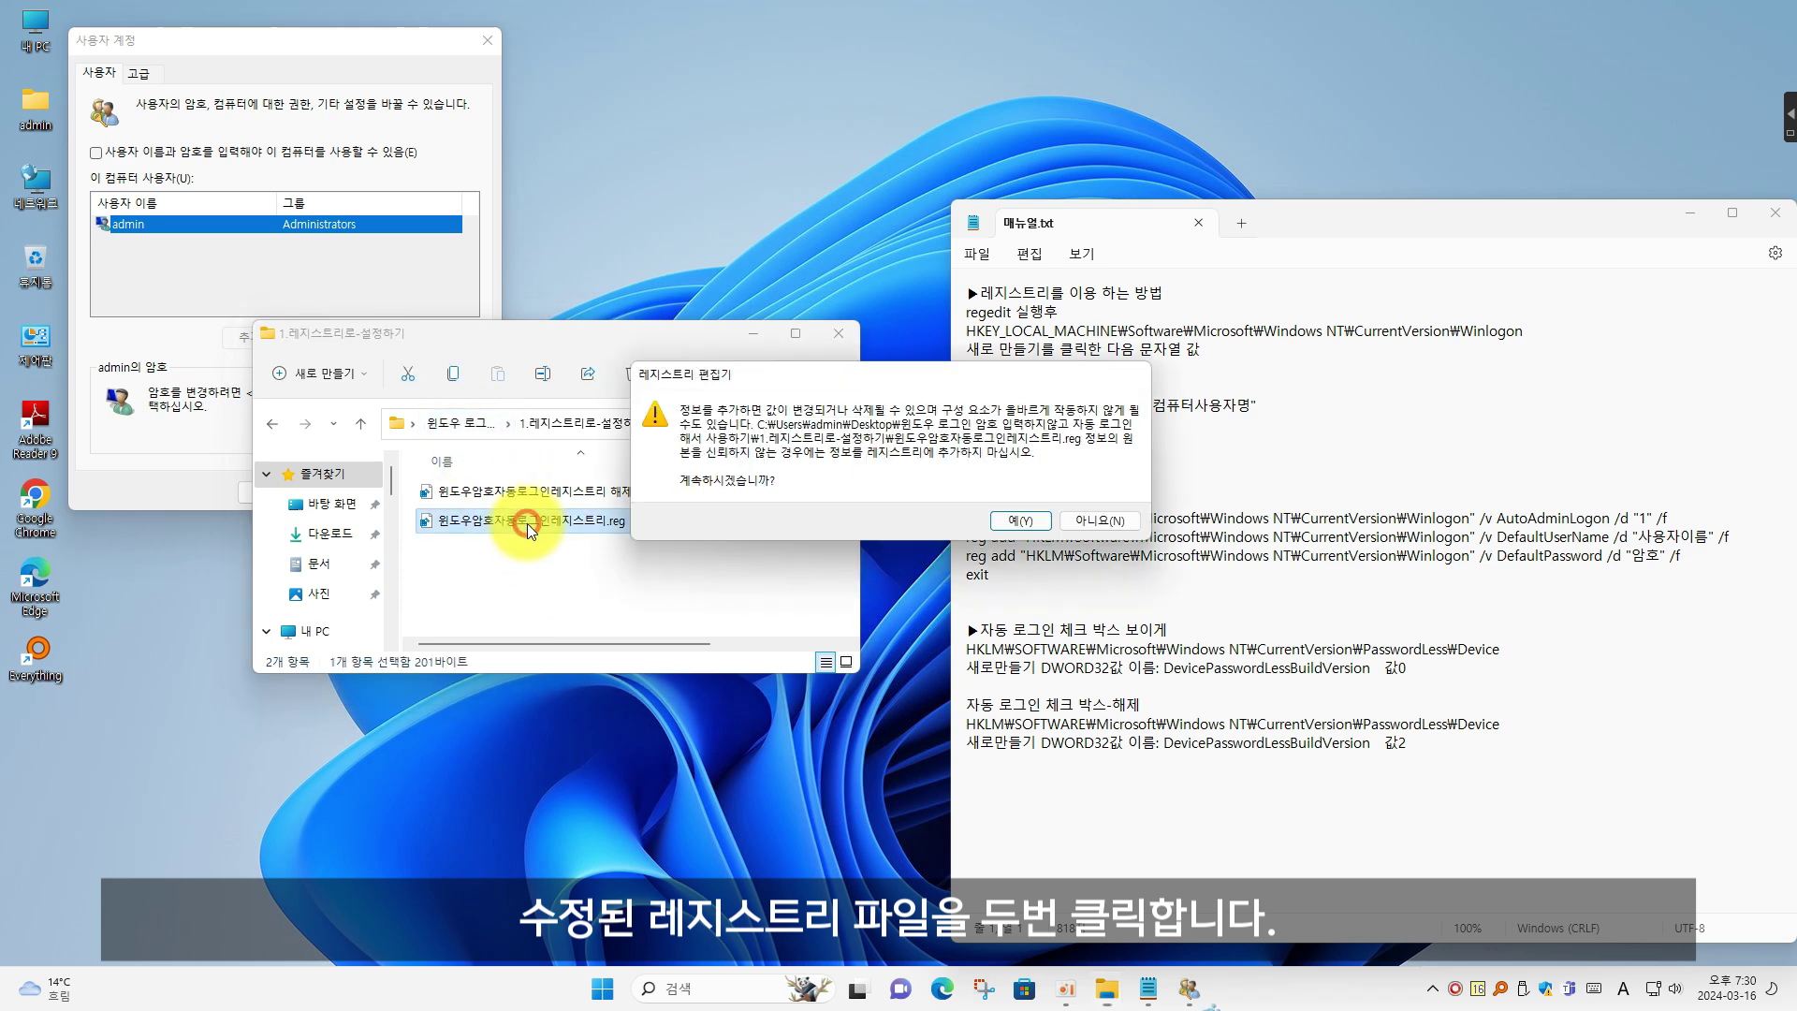
click(1032, 520)
click(1094, 502)
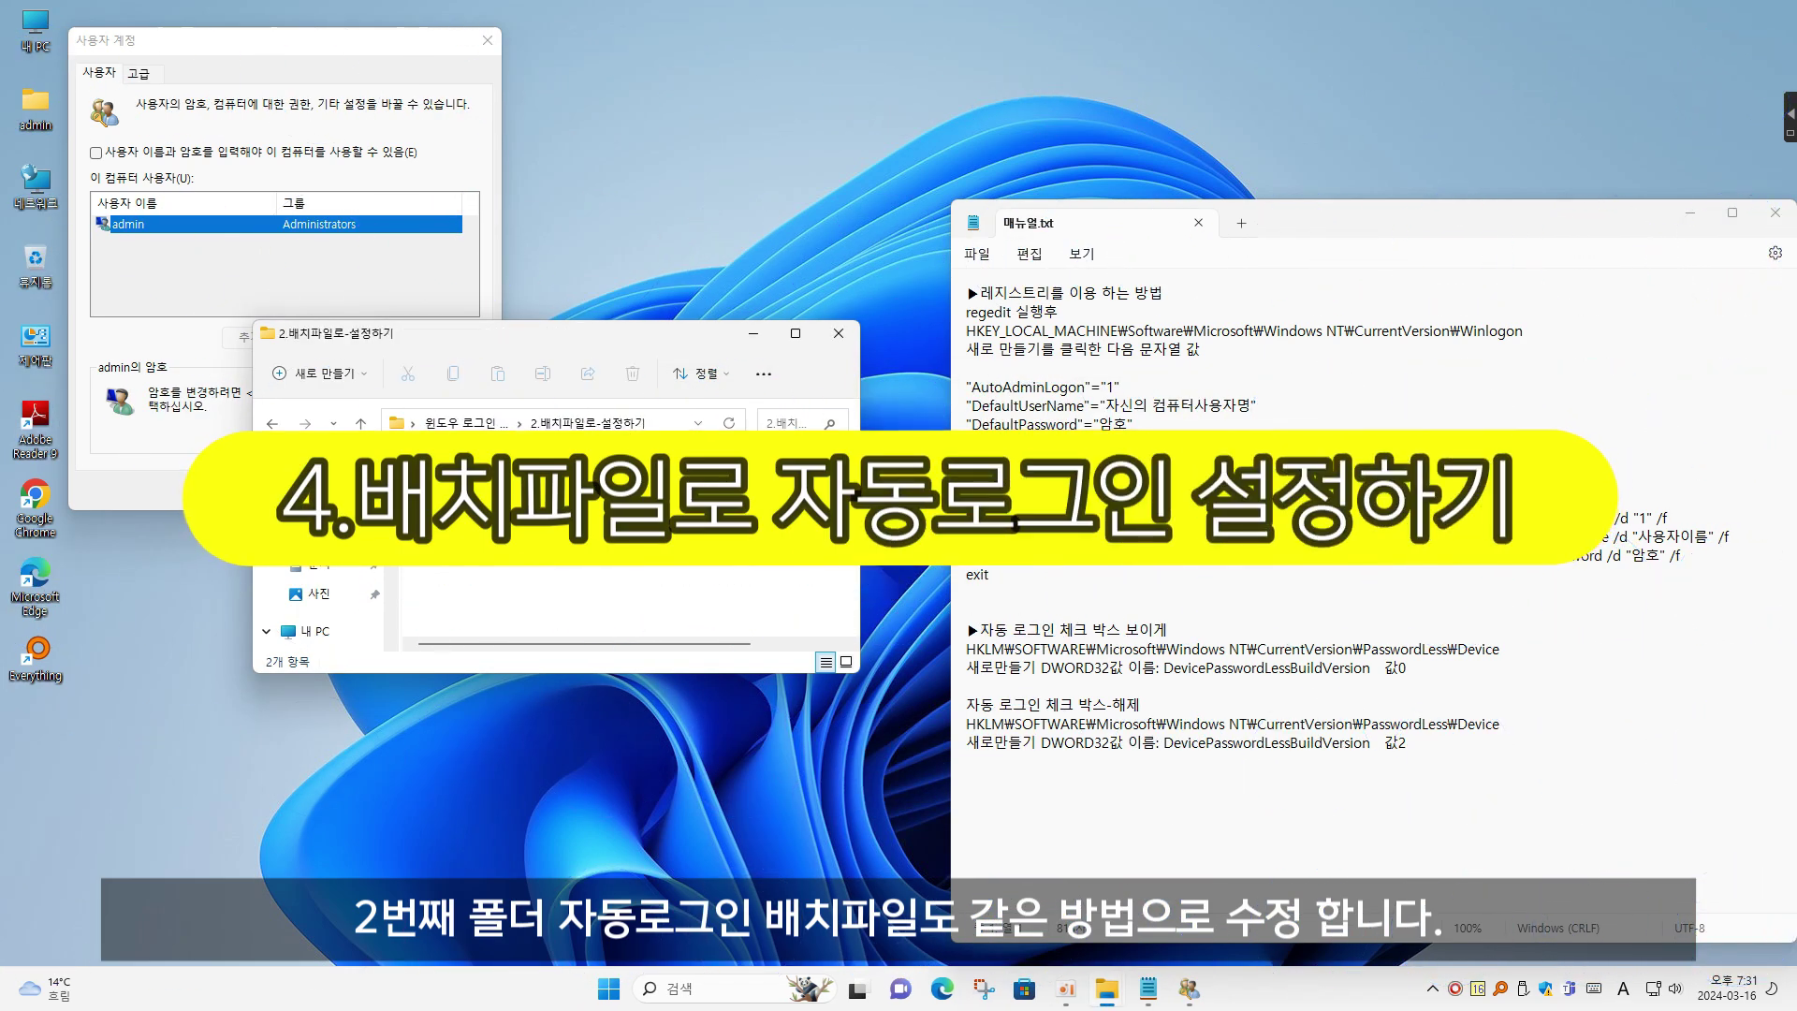
Edit the auto-login batch file in Notepad, check its reg add lines against the manual, and save it
right_click(561, 493)
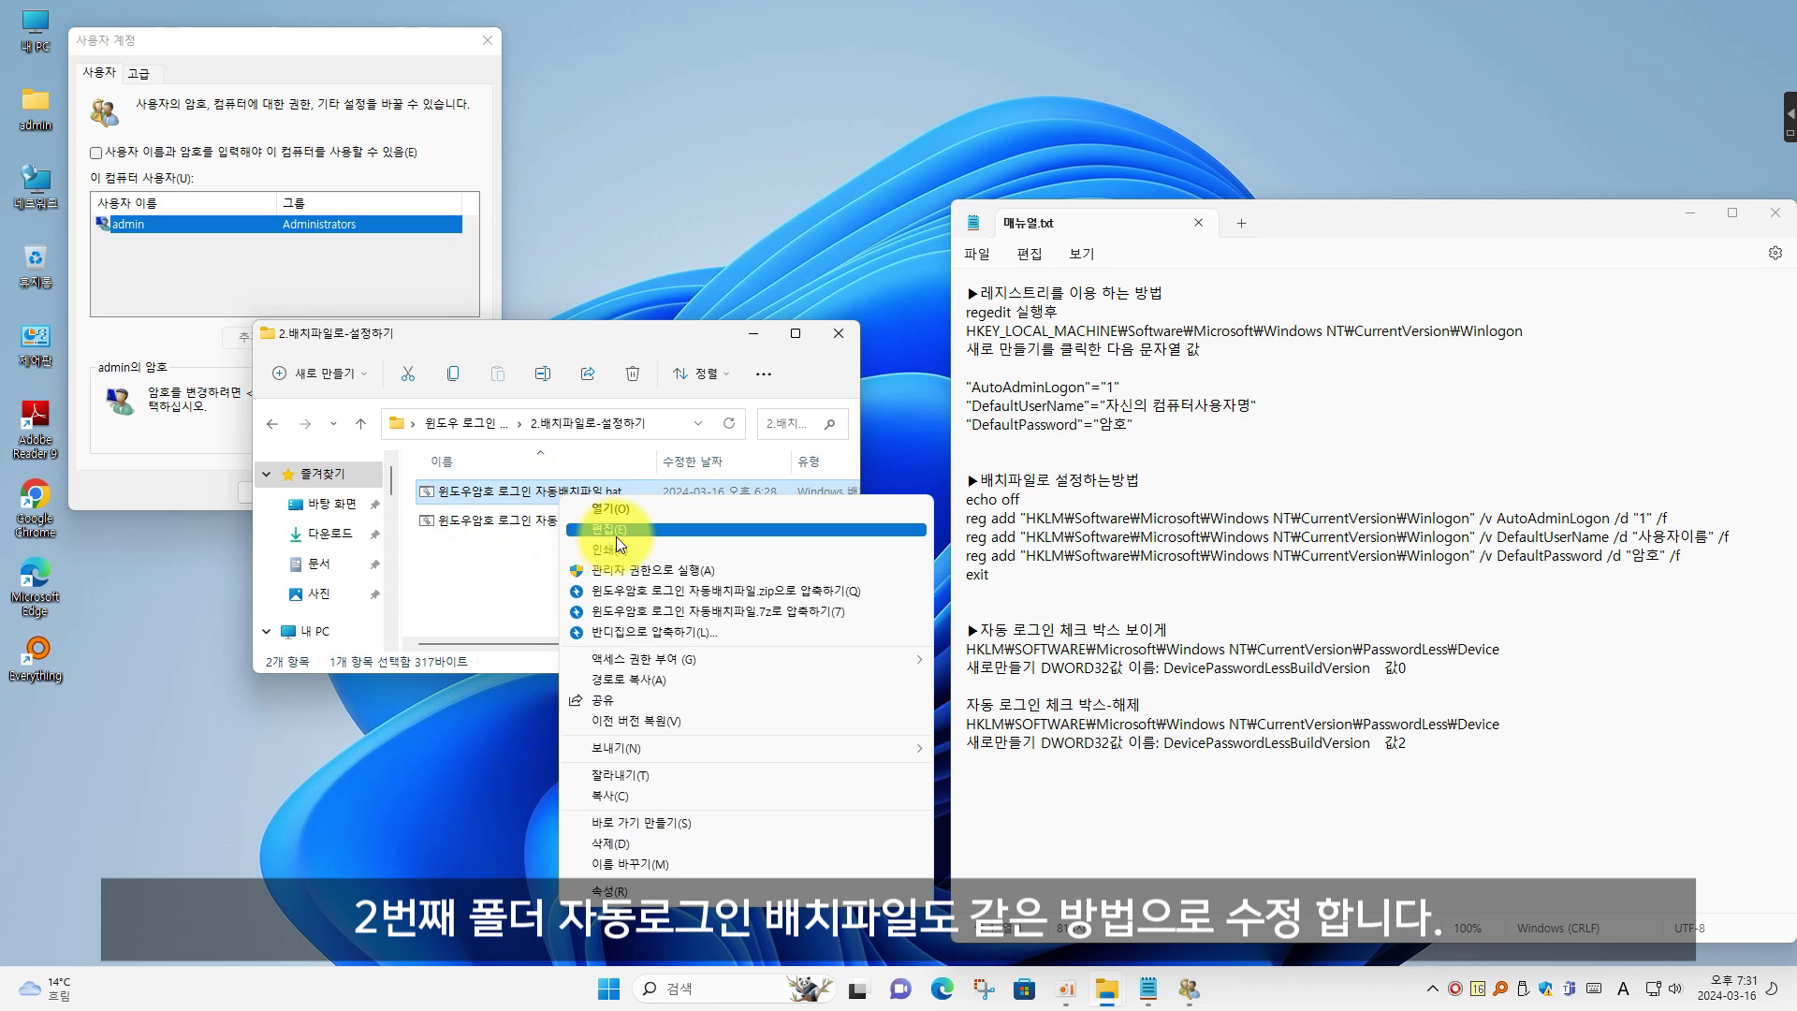
click(616, 533)
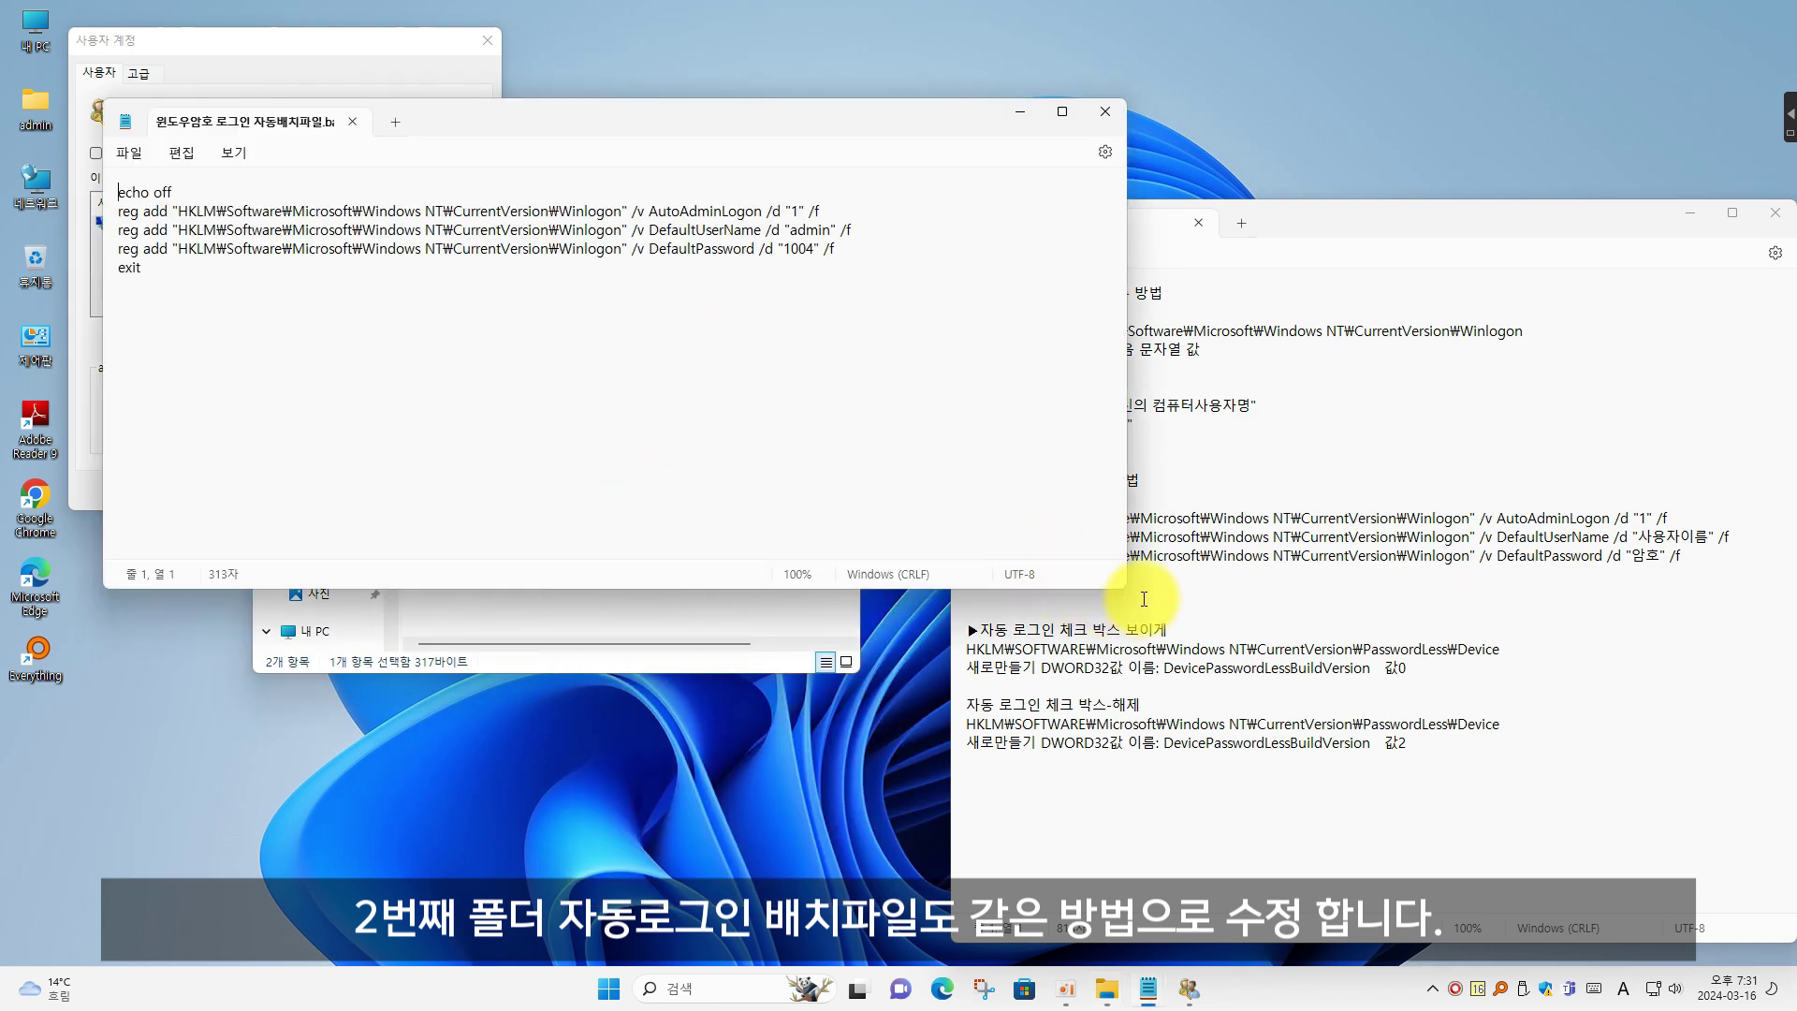
drag(1027, 592, 1111, 536)
drag(868, 122, 997, 444)
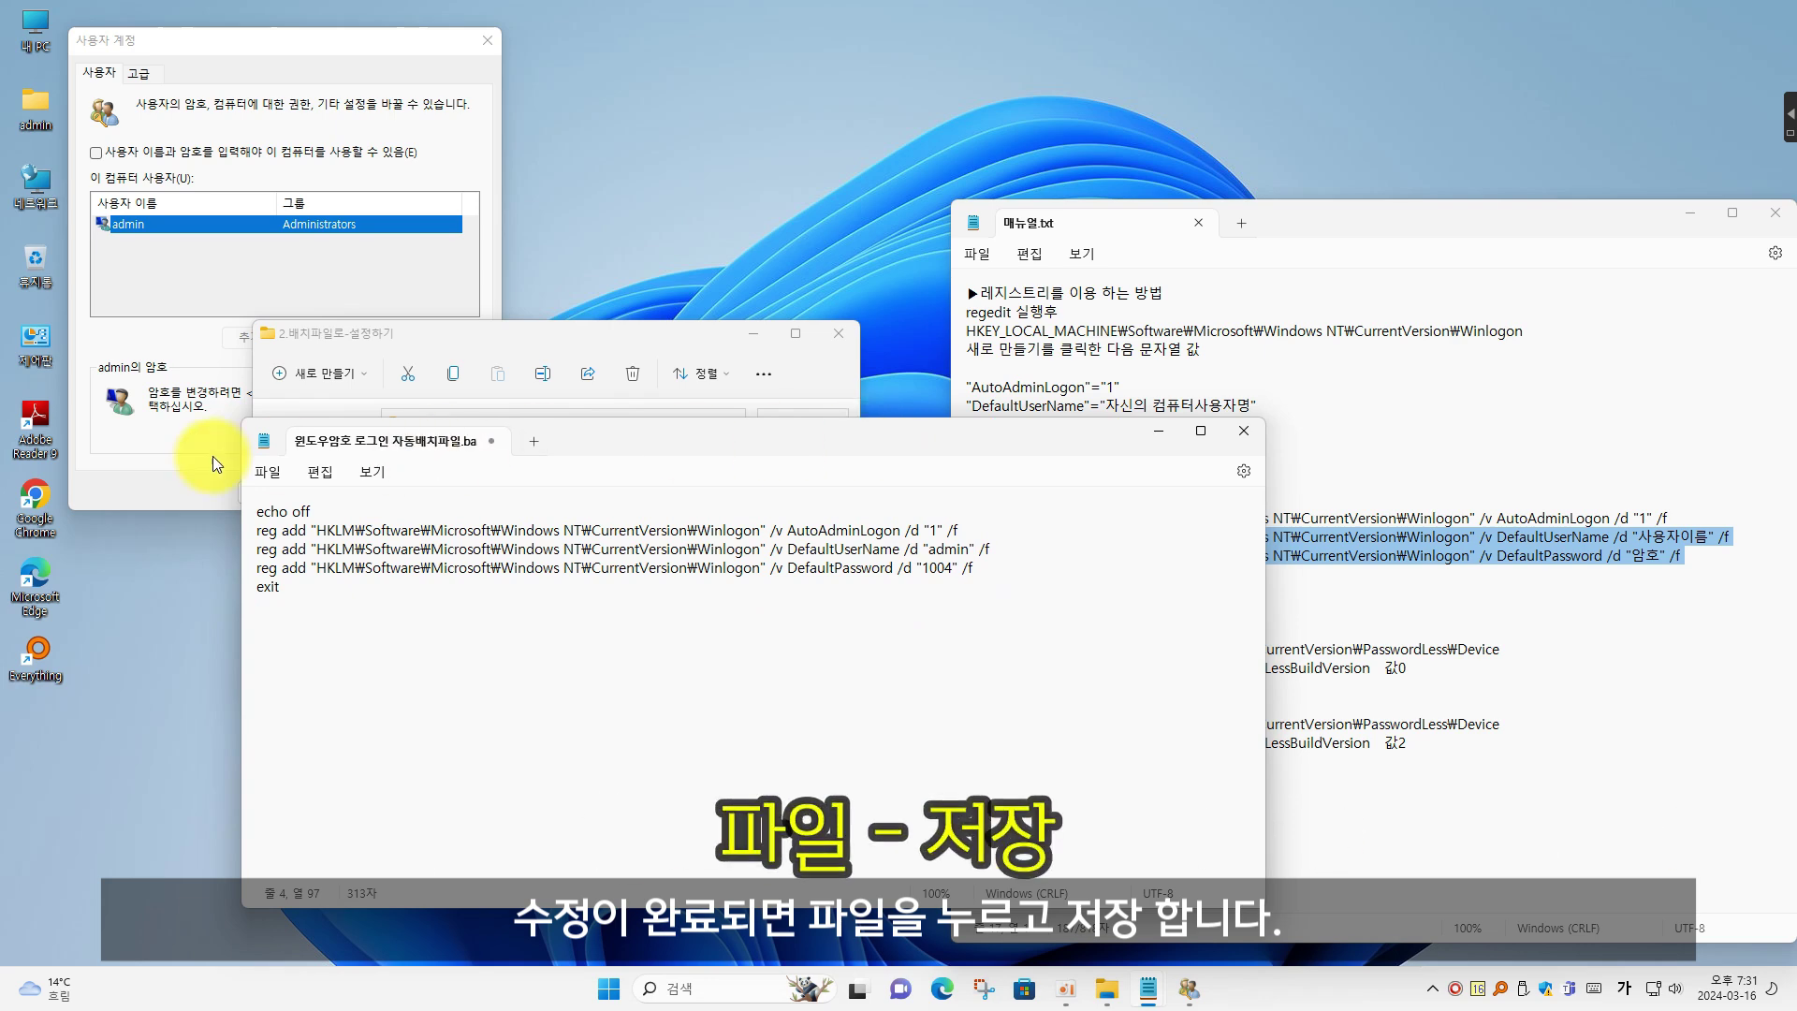
click(268, 472)
click(283, 603)
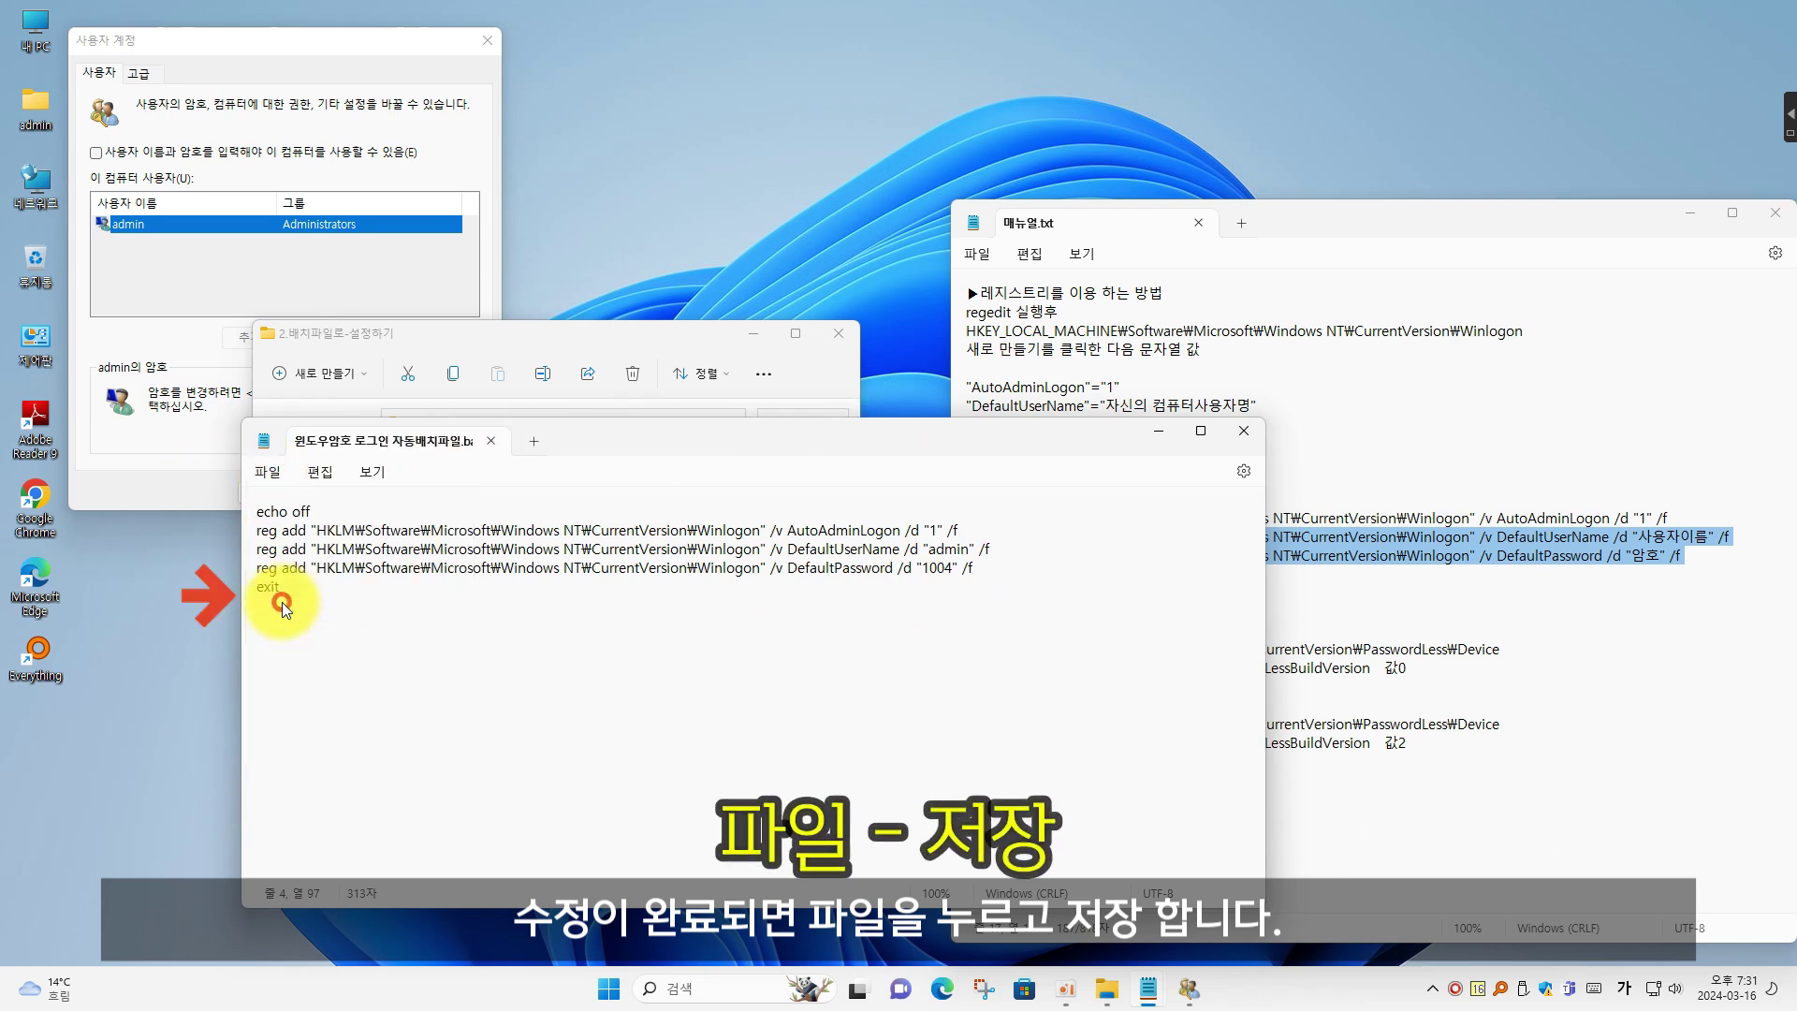
click(1244, 431)
click(666, 594)
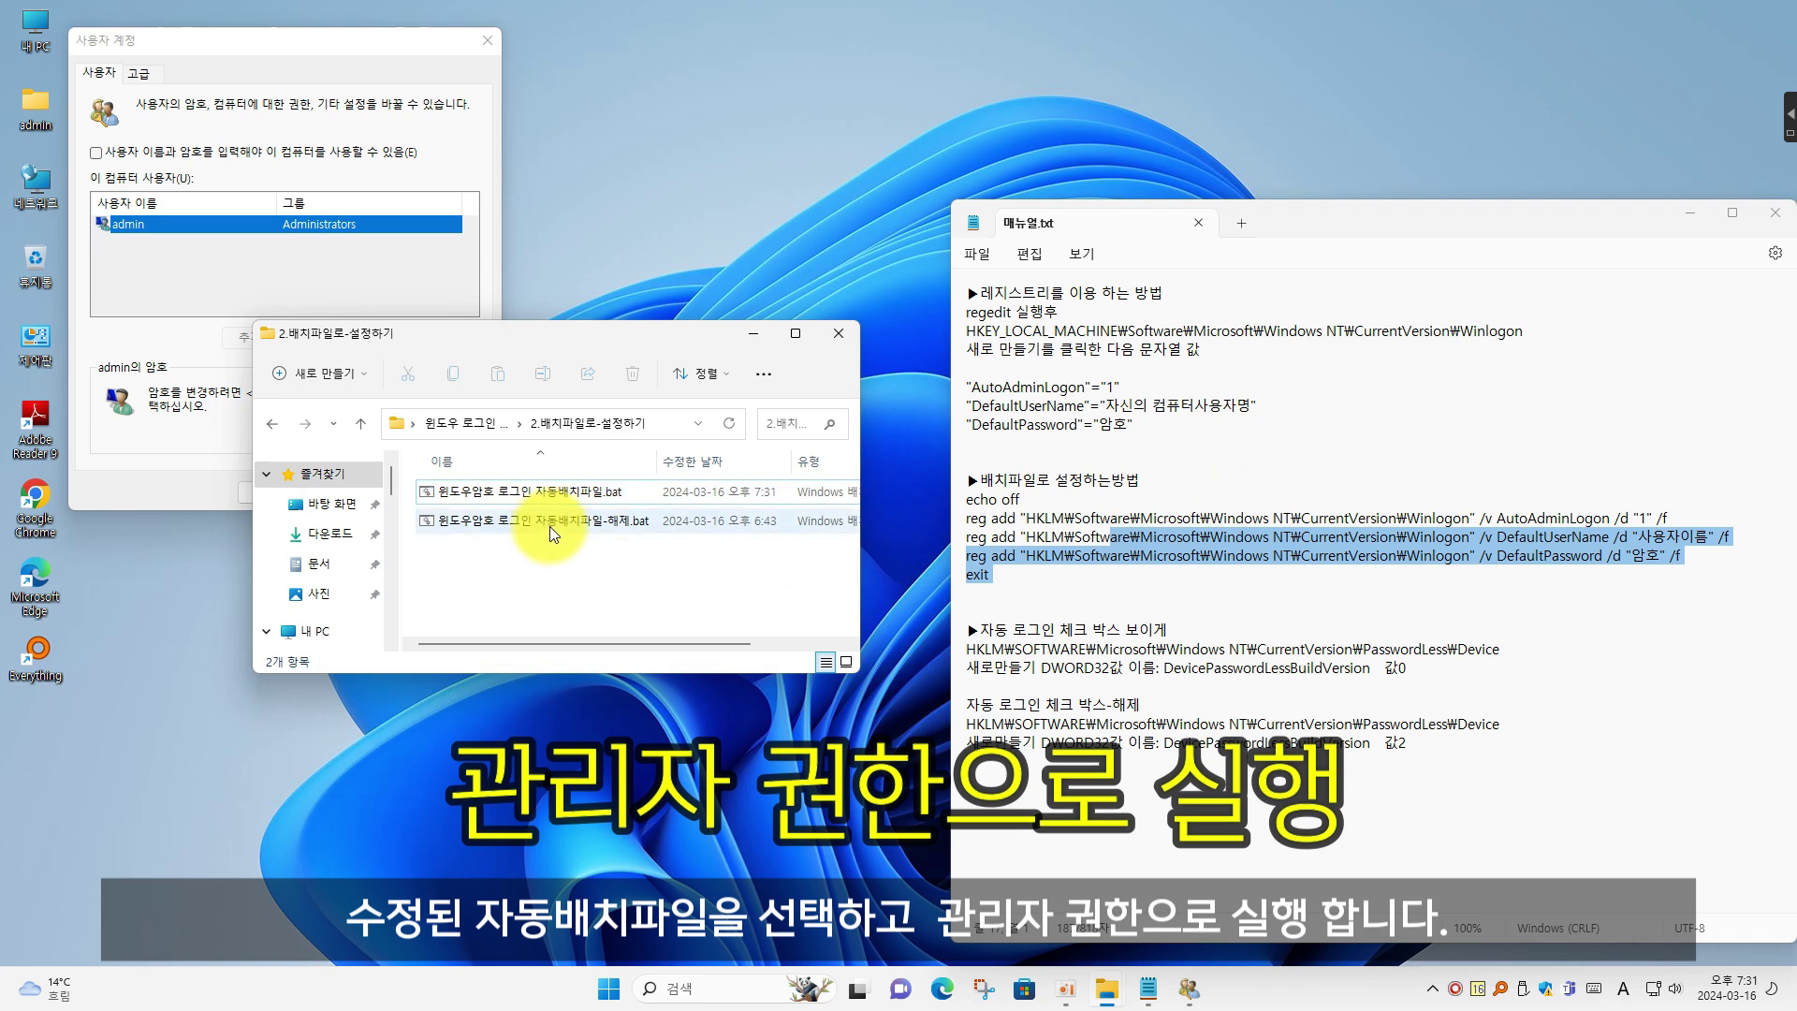
Run the auto-login batch file as administrator
right_click(559, 500)
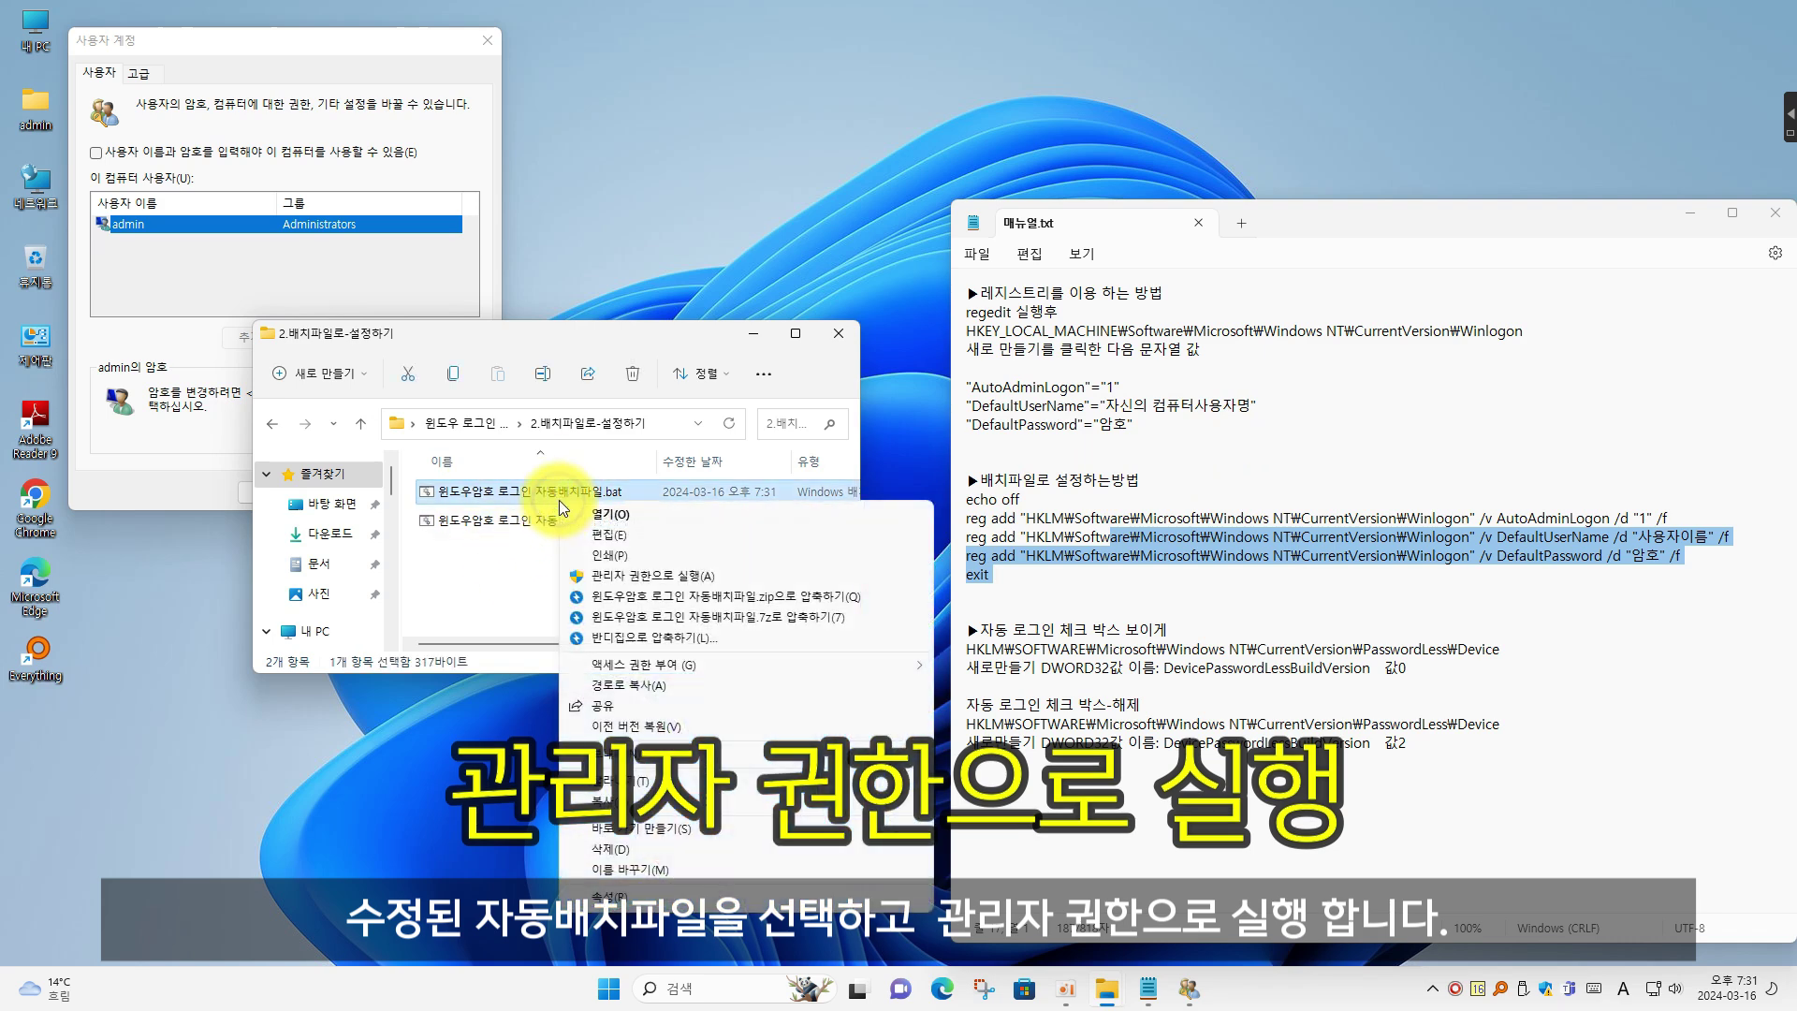
click(628, 582)
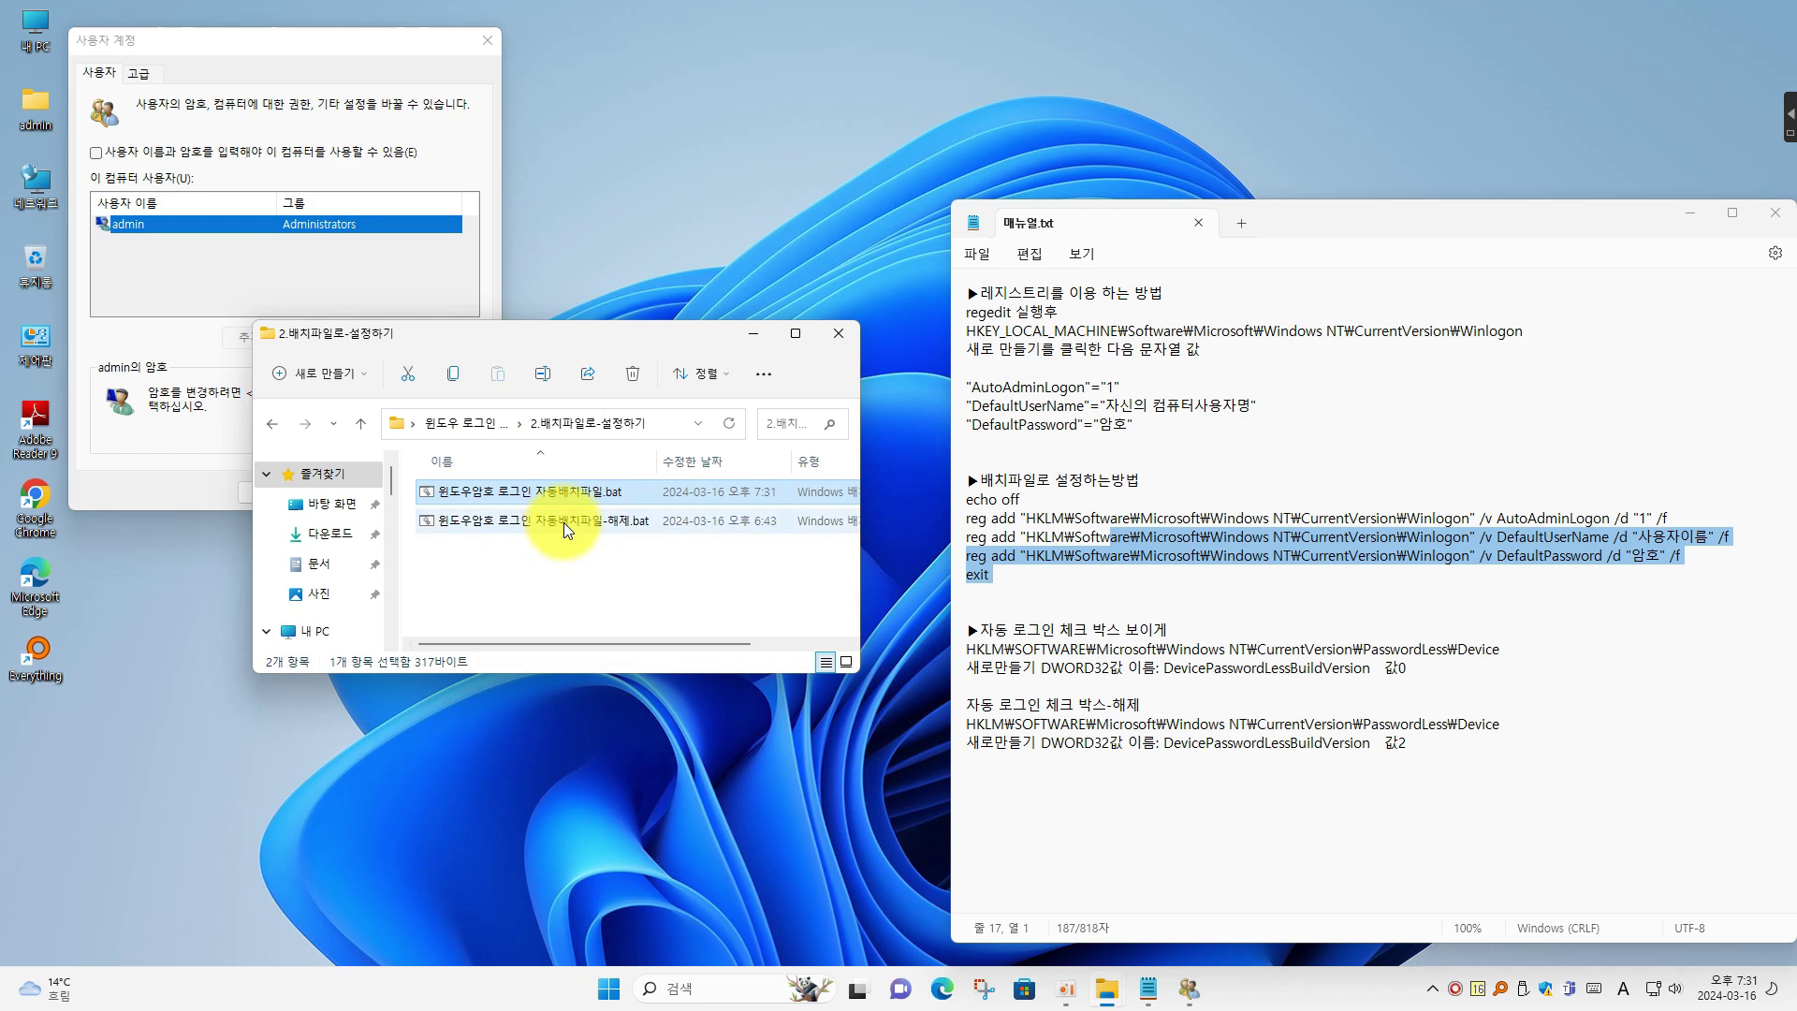
click(464, 425)
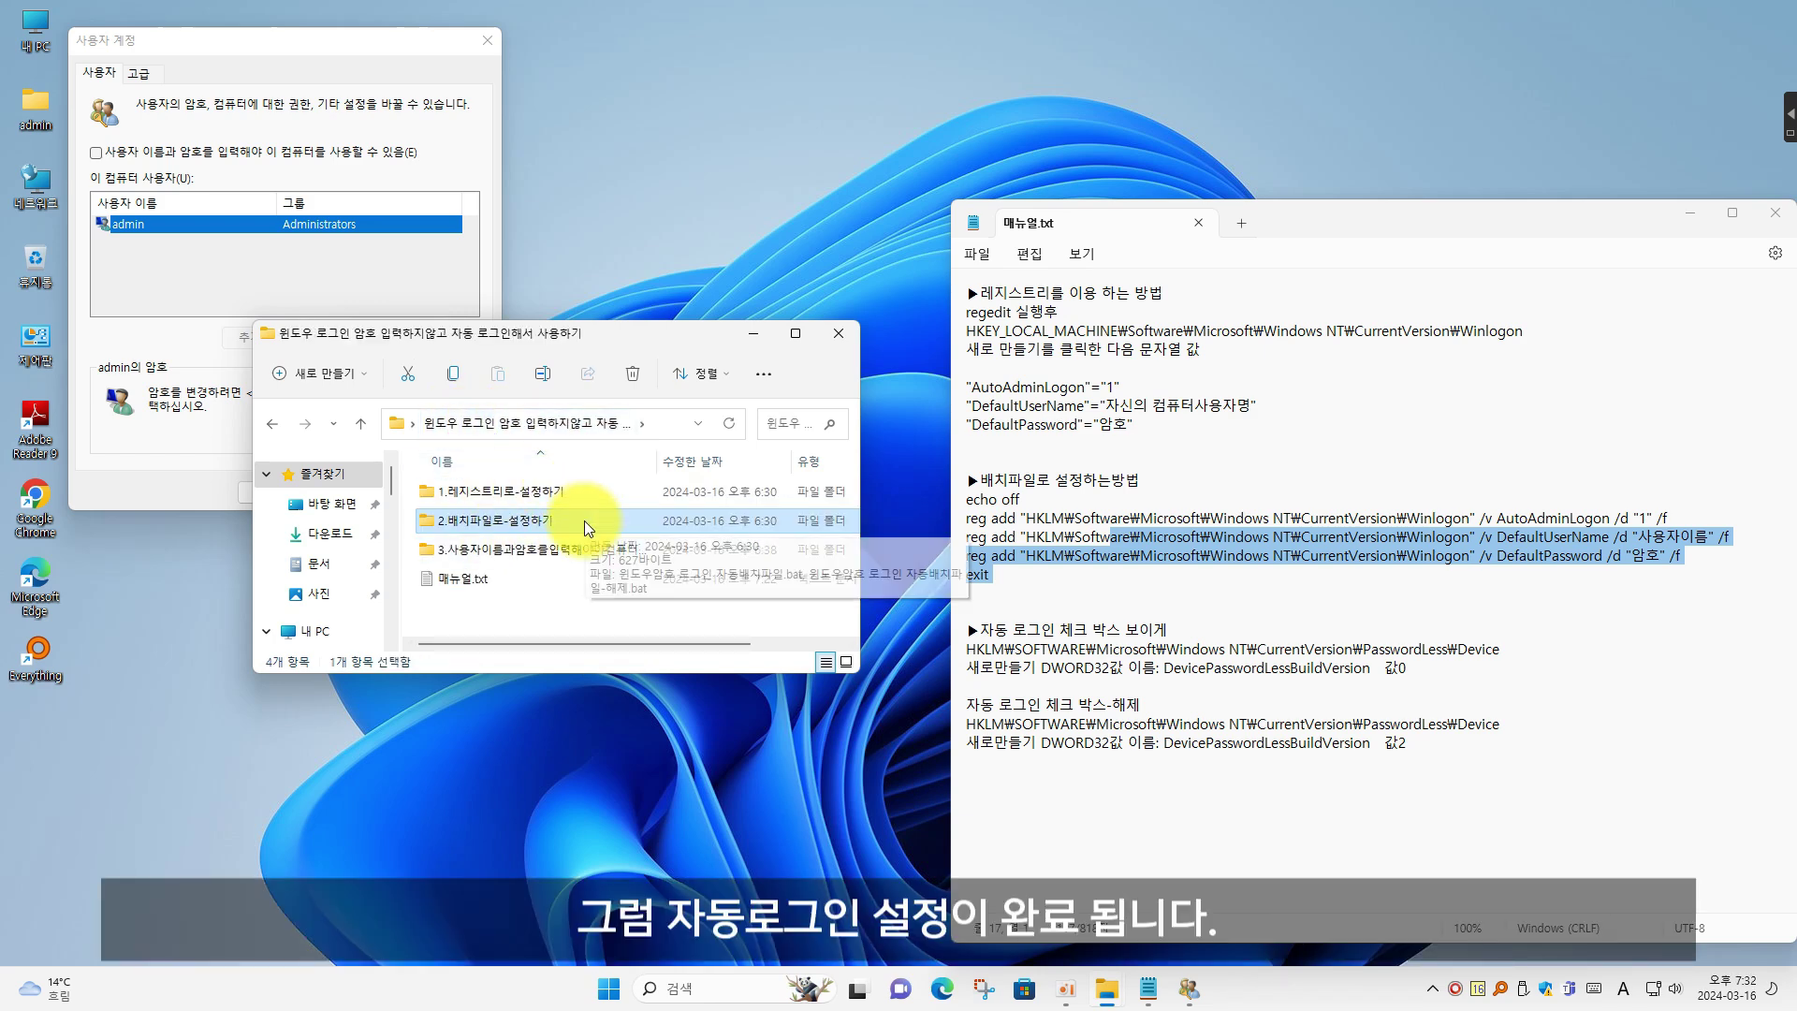
Bring up the Start menu's power options to restart the PC
click(603, 608)
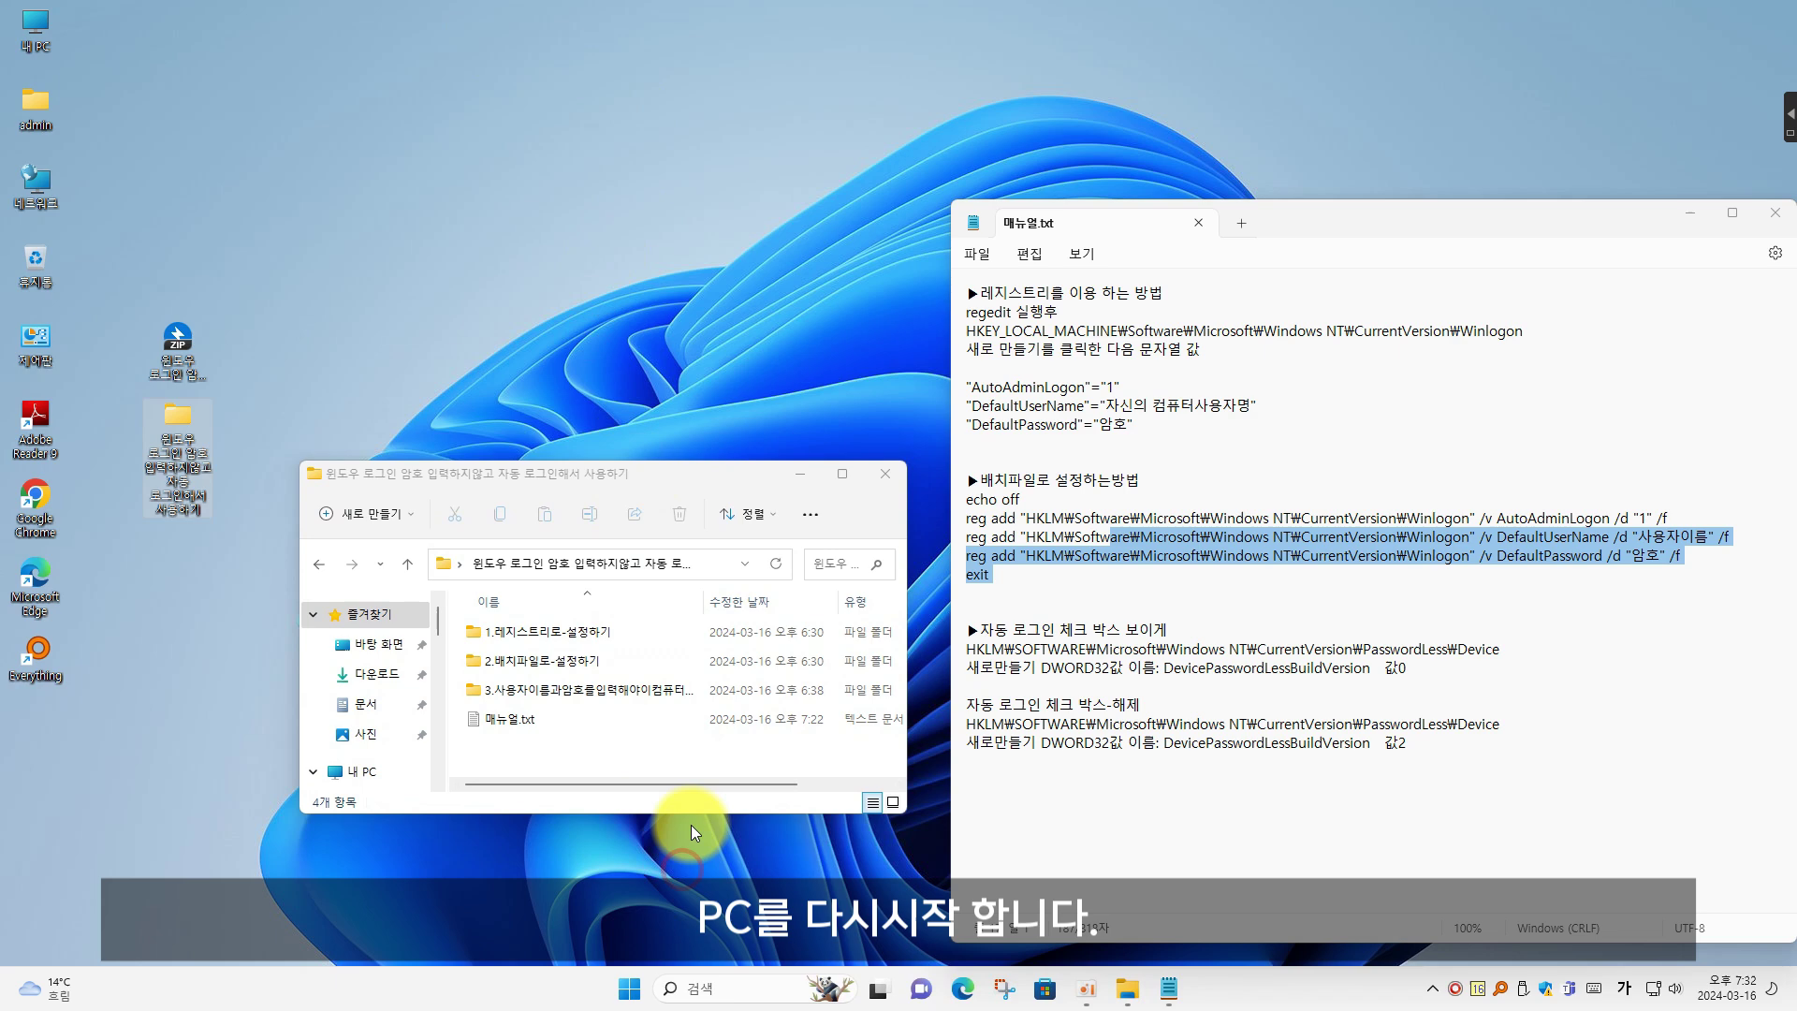
click(629, 989)
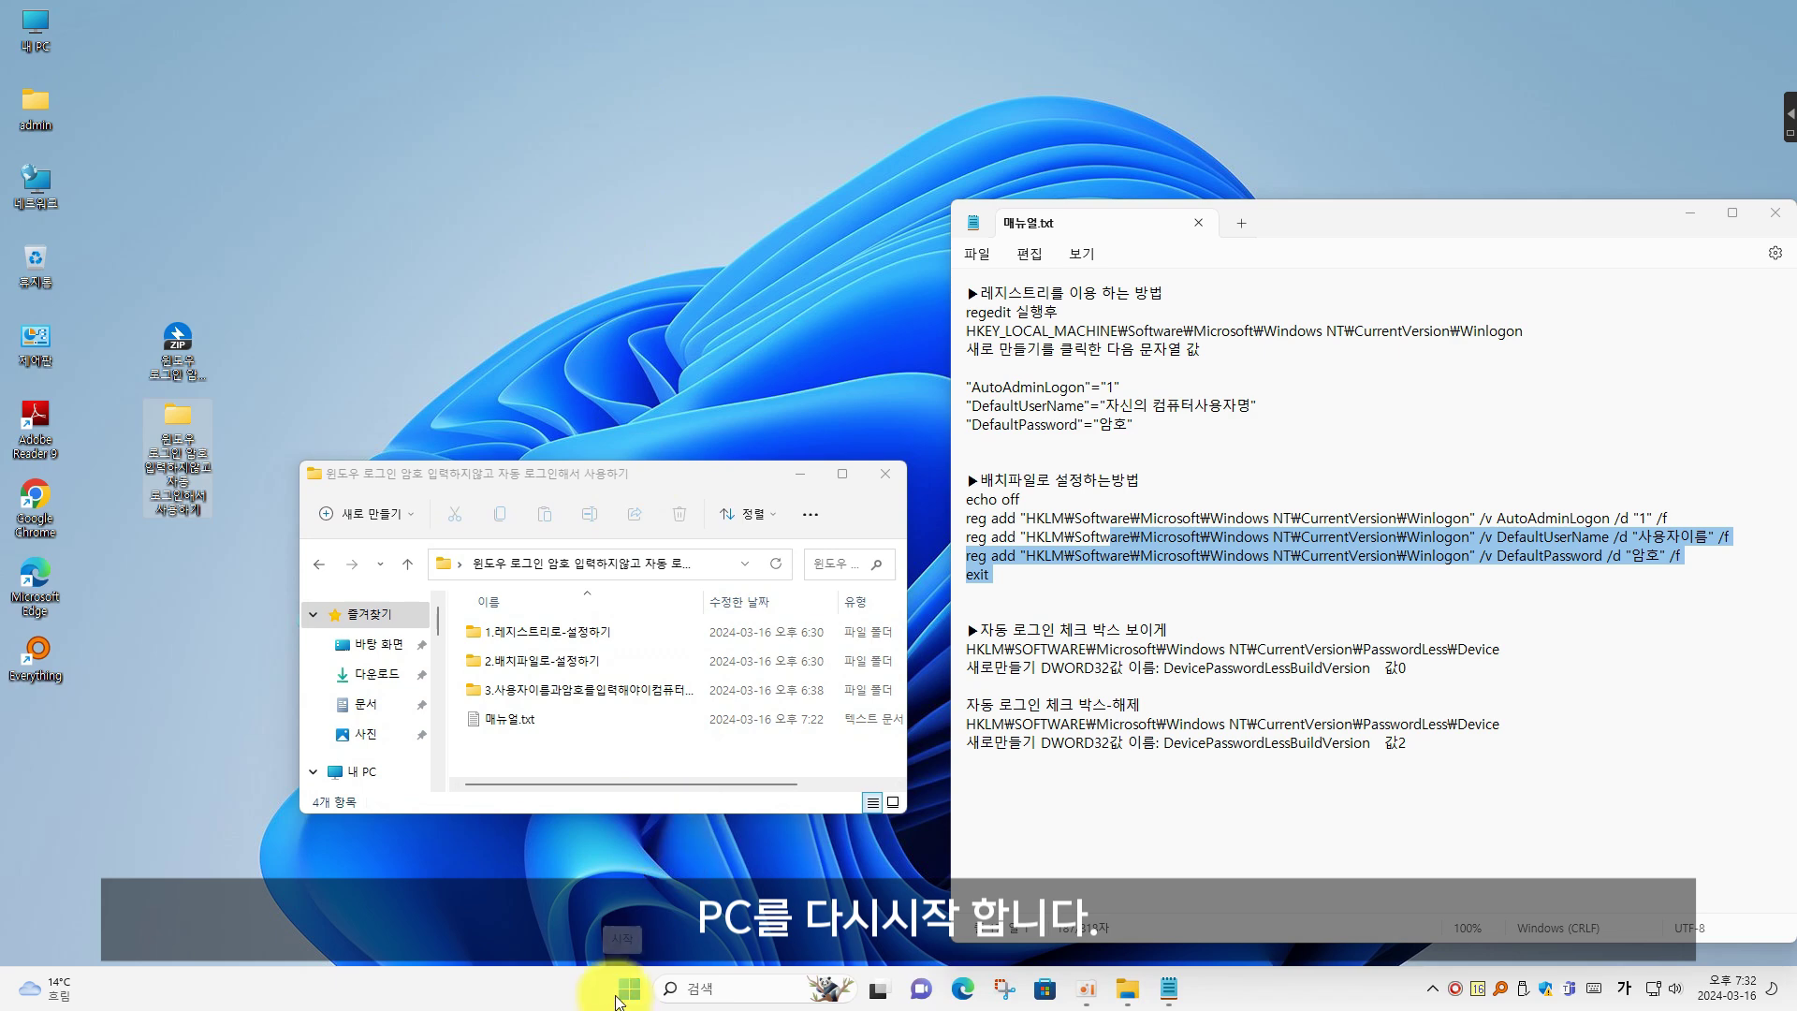
click(1142, 927)
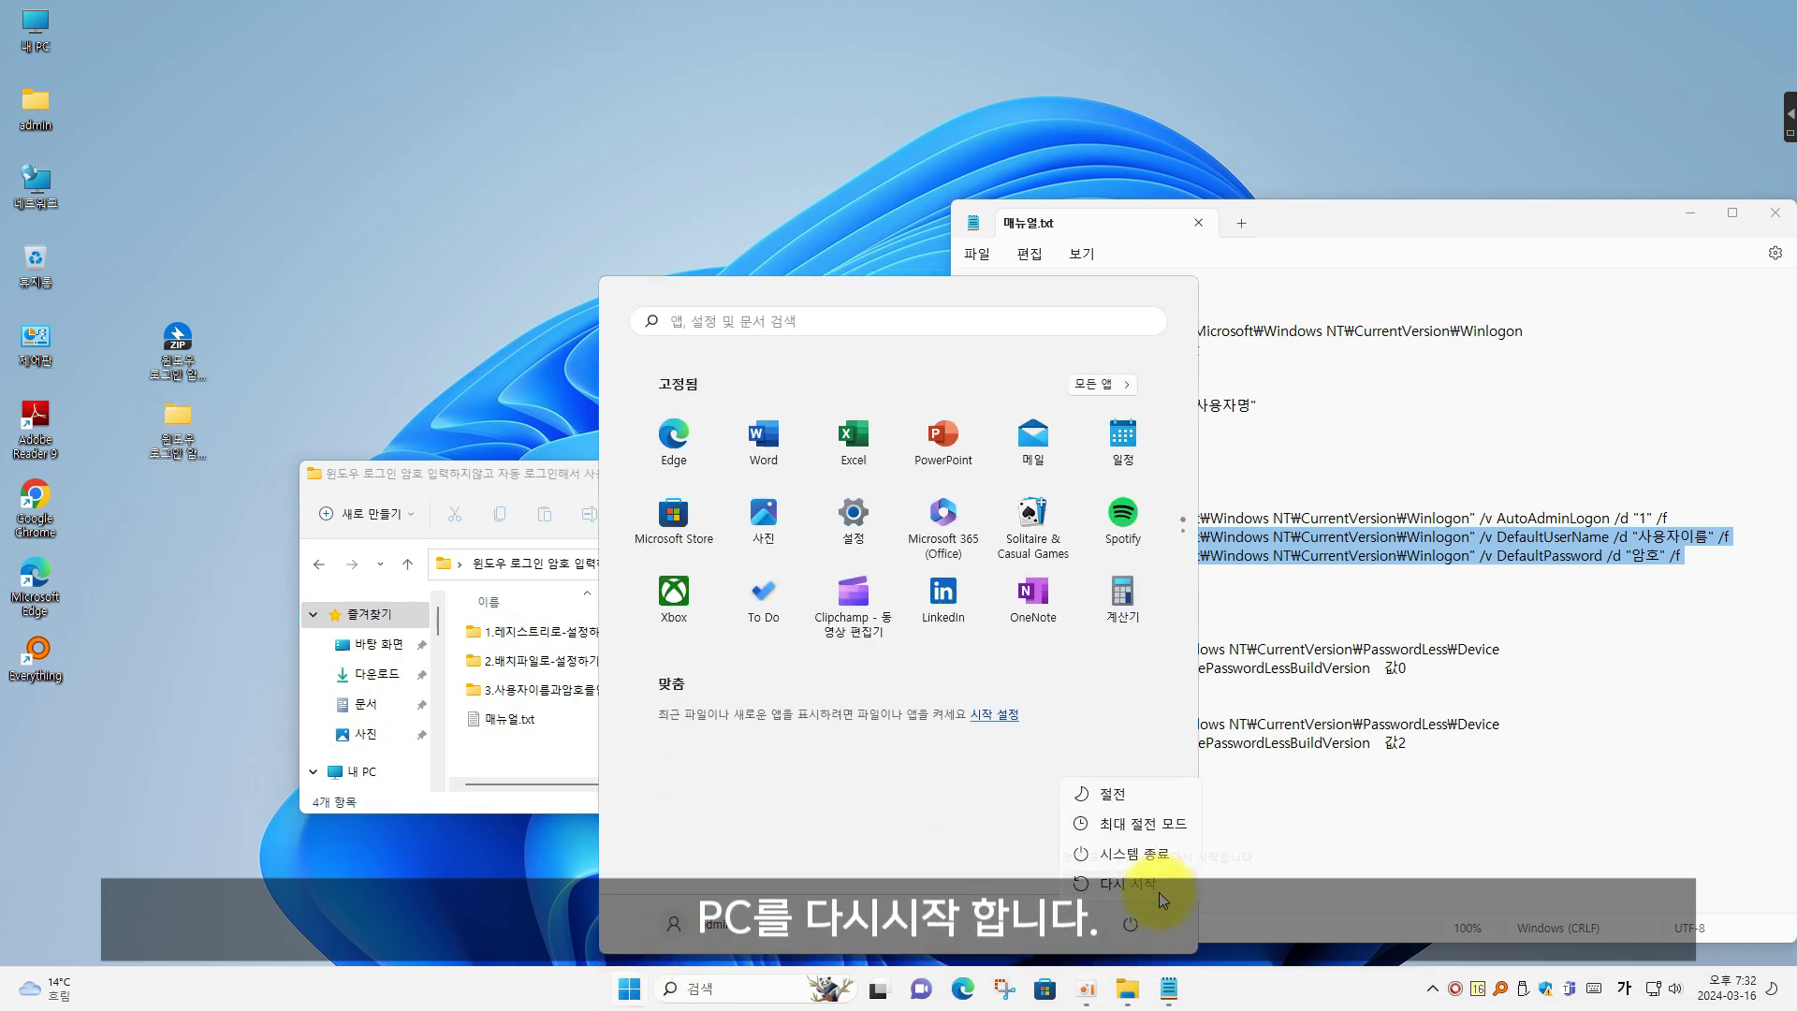